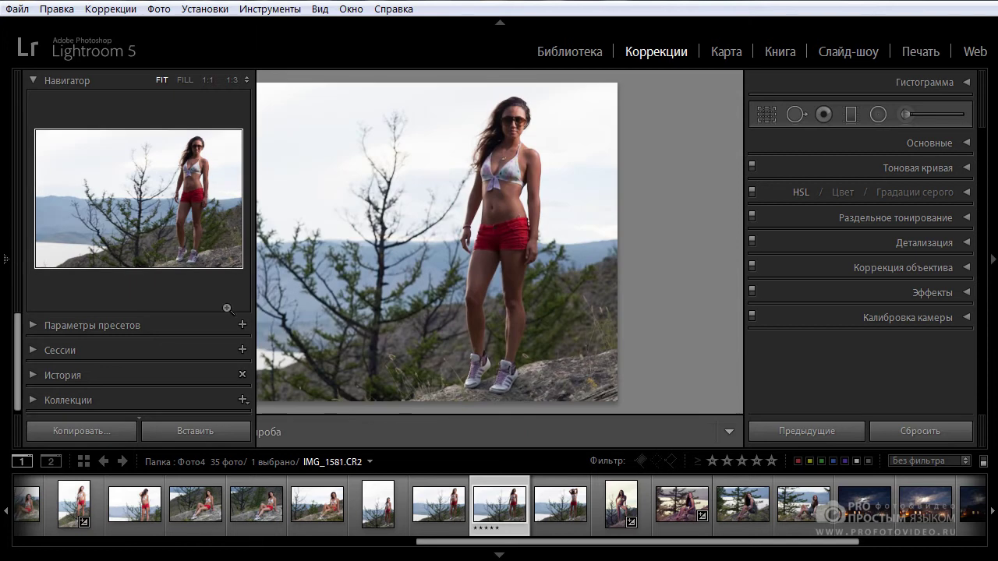
- Apply the automatic white balance preset to the photo and fine-tune its colour temperature to 6574
click(7, 271)
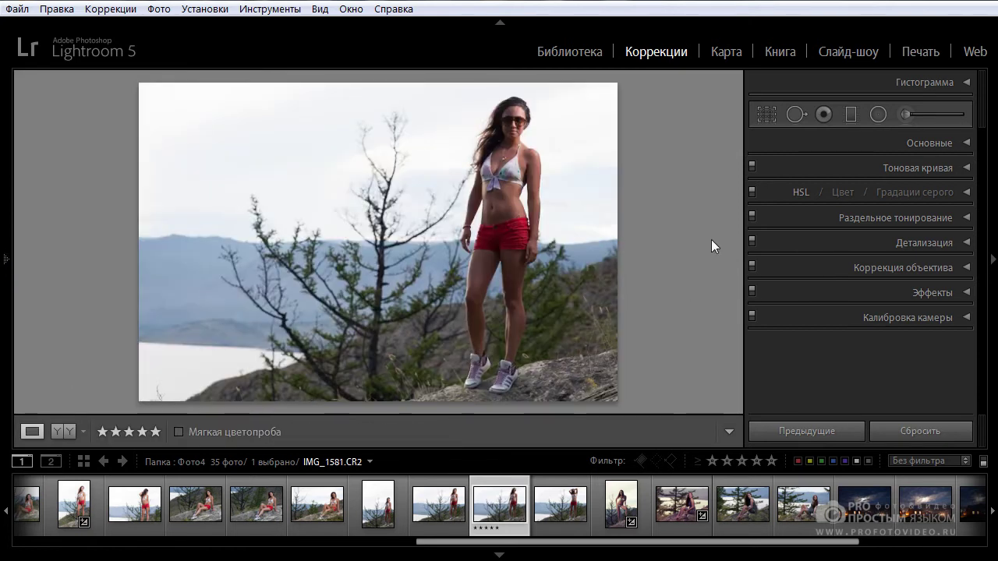
click(965, 143)
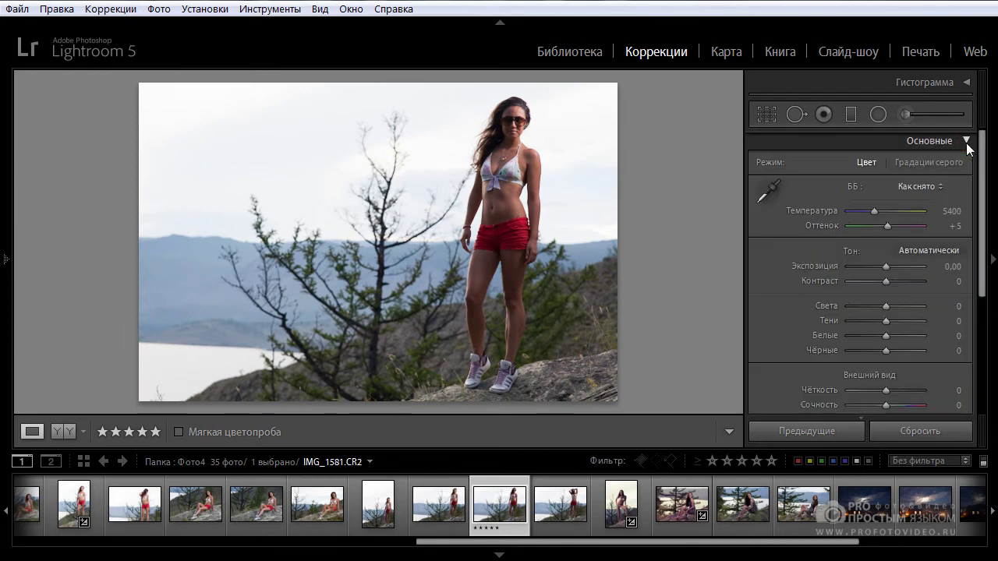
click(965, 84)
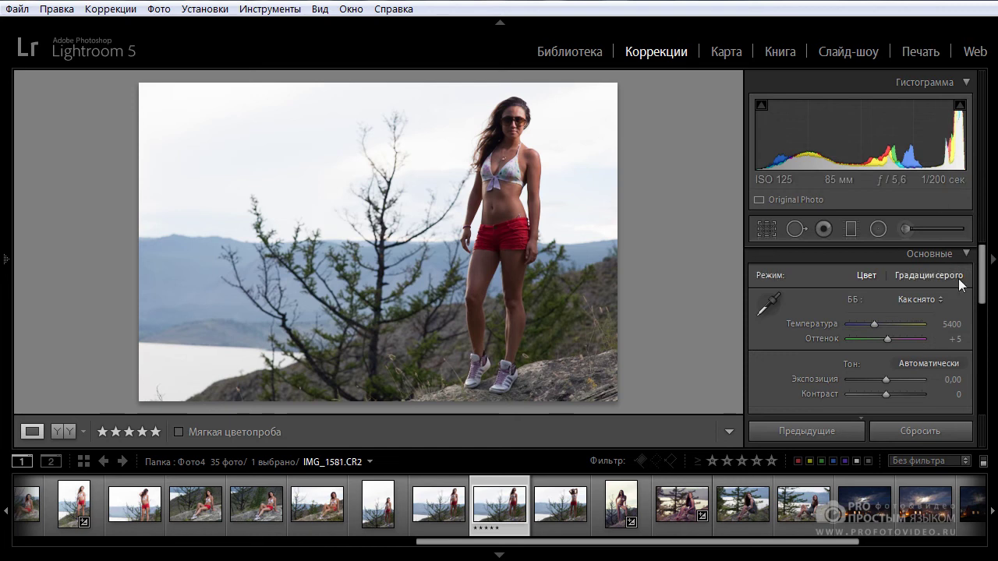
scroll(980, 280, down, 1)
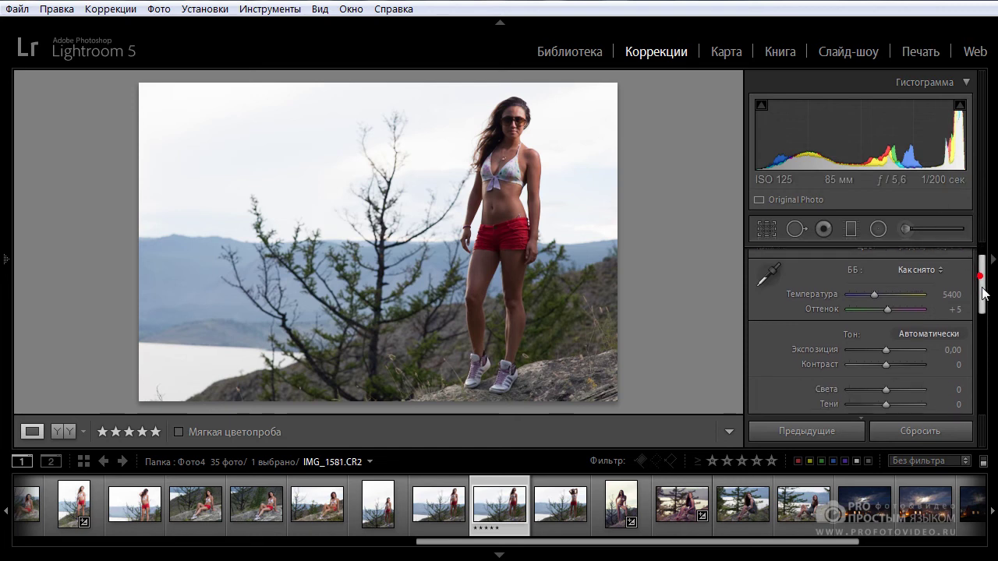
click(938, 266)
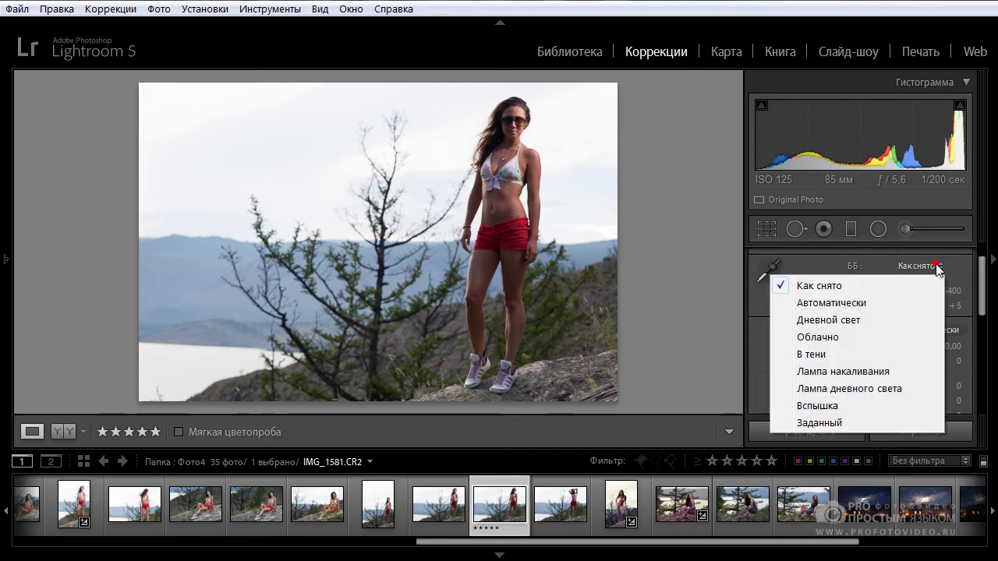
click(868, 303)
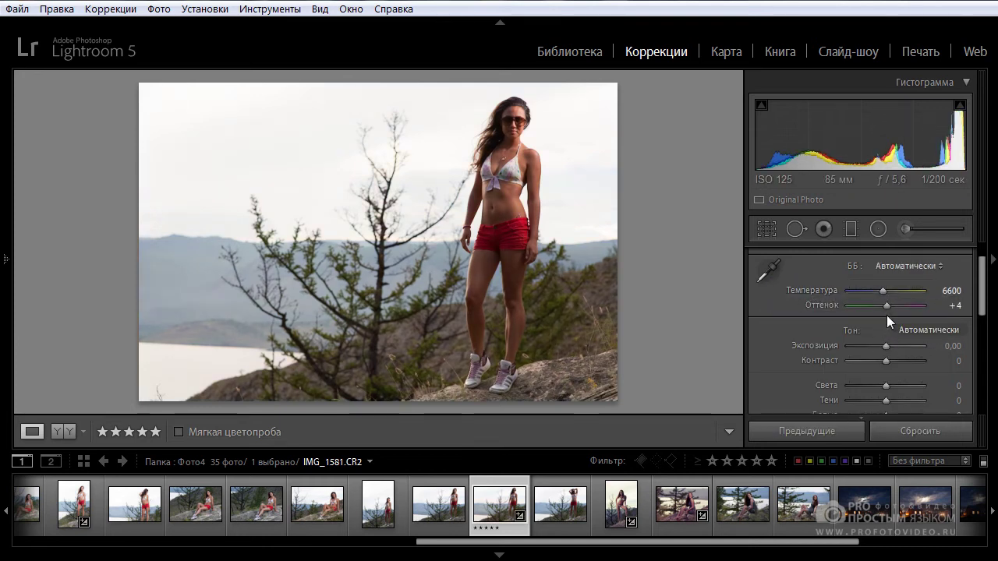
drag(882, 290, 881, 291)
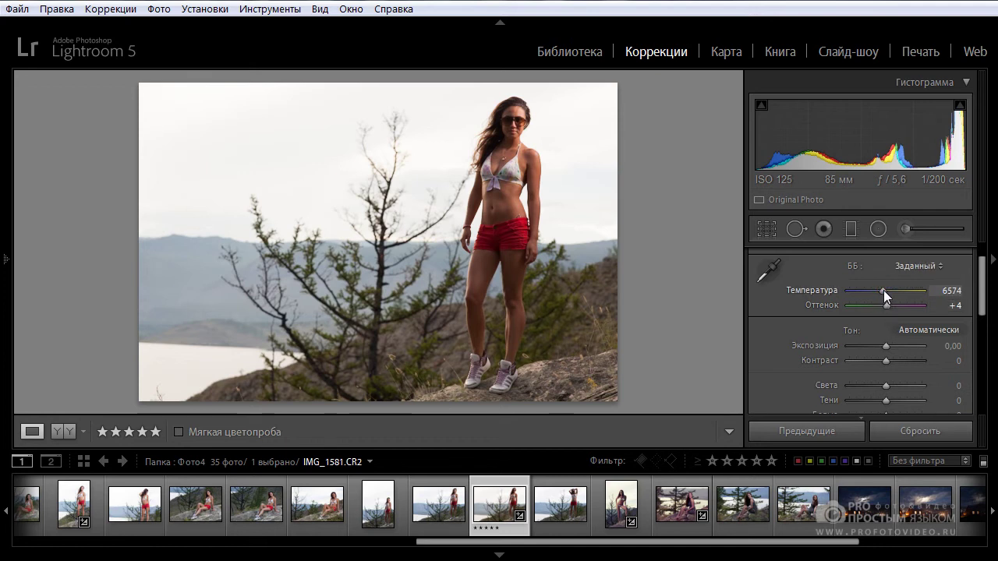
- Apply automatic tone correction to the photo and set Exposure to -0.85
scroll(901, 320, down, 2)
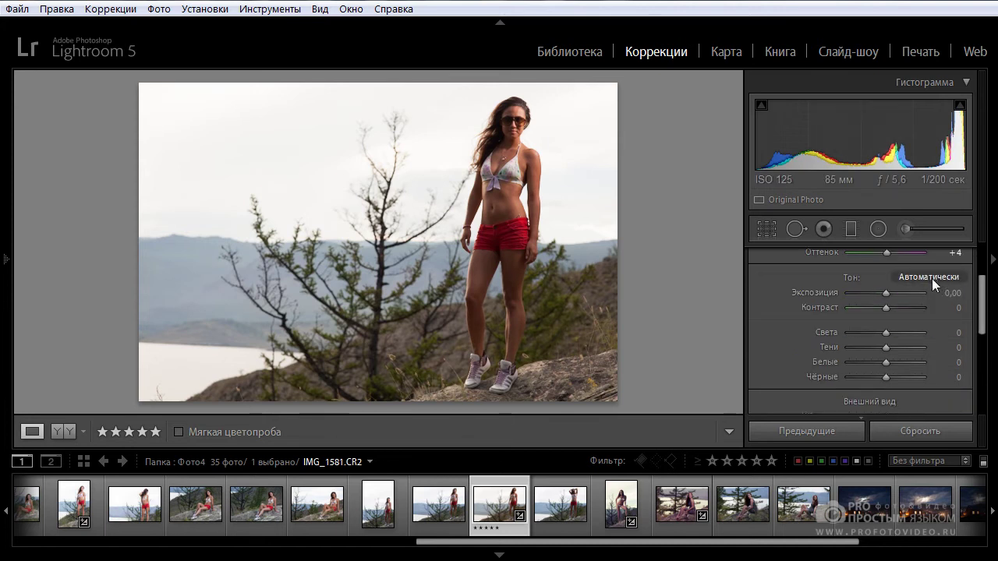
click(930, 278)
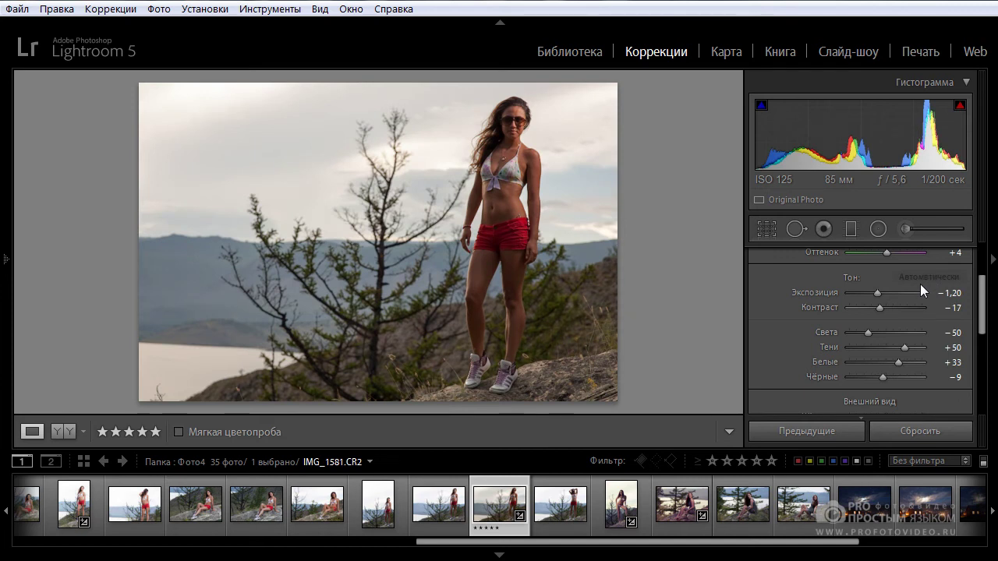
drag(877, 292, 879, 291)
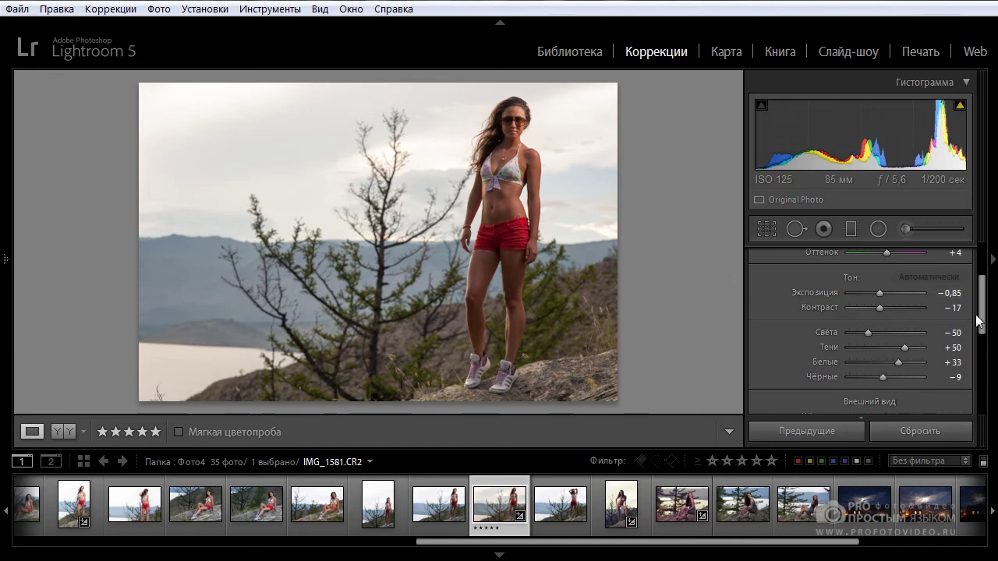
- Adjust the tonal range: Highlights -89, Shadows +68, Whites +38 and Blacks -26
drag(980, 319, 983, 328)
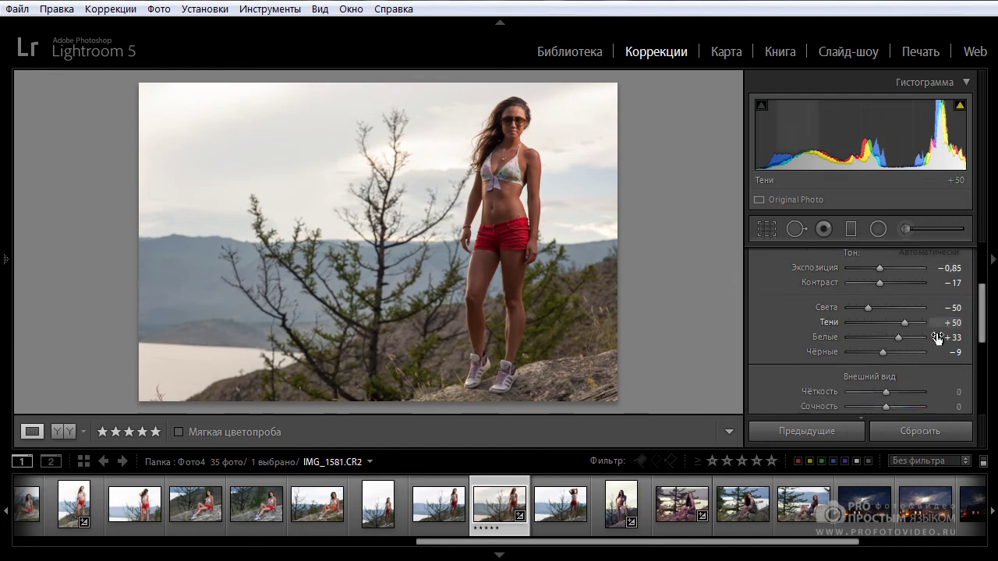
drag(868, 307, 853, 311)
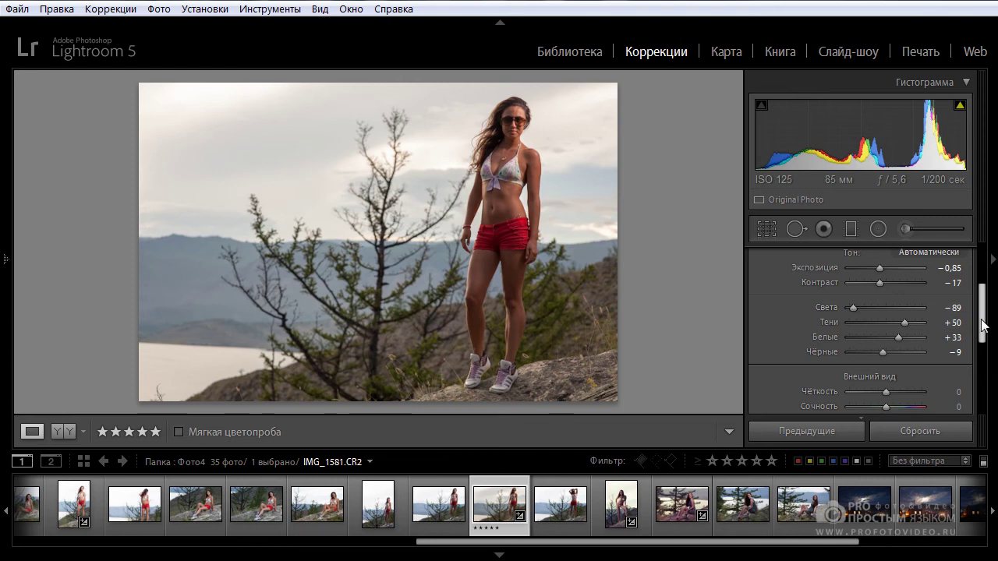
drag(904, 323, 910, 323)
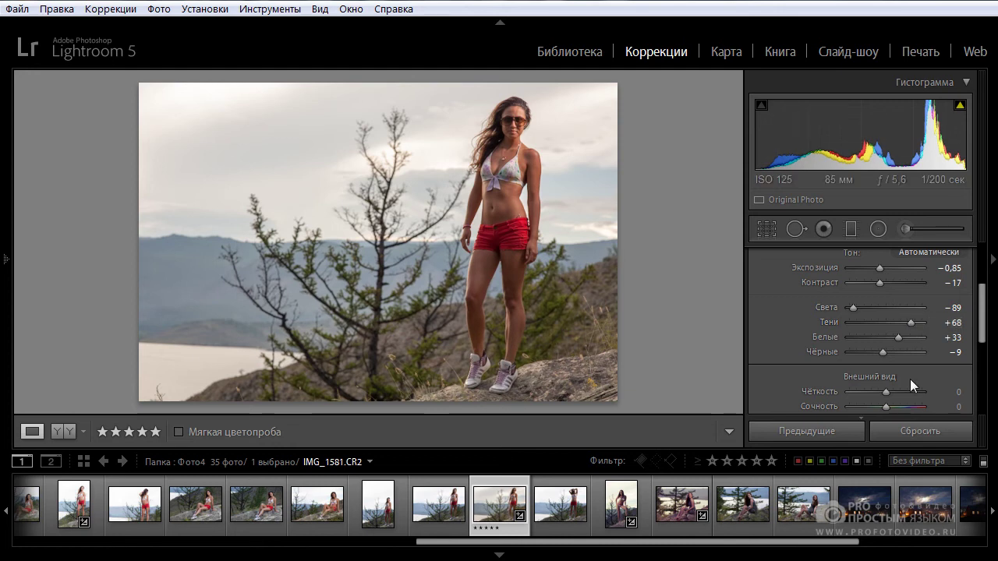
mouse_move(898, 339)
mouse_down()
mouse_move(907, 337)
mouse_move(860, 336)
mouse_move(899, 338)
mouse_up()
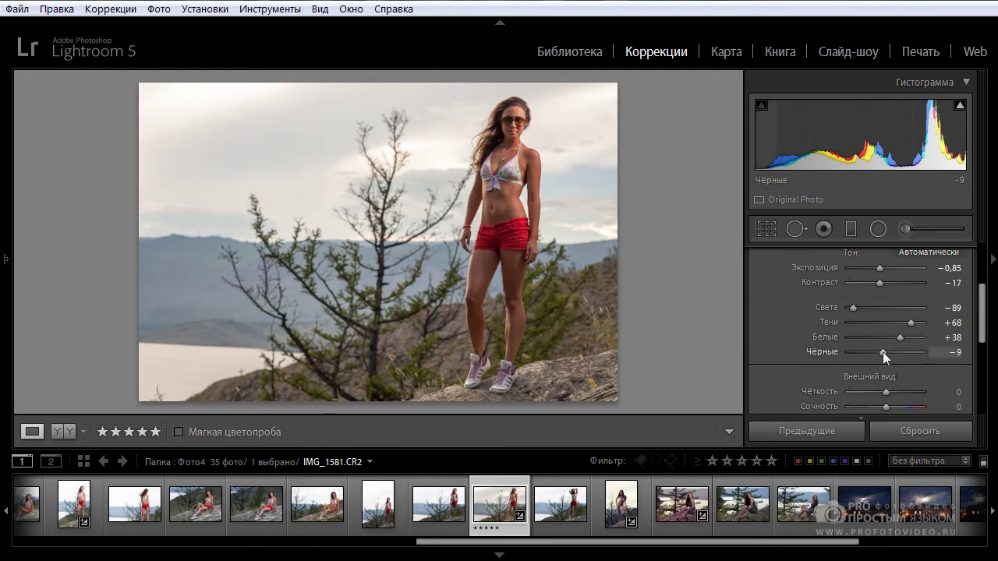
drag(884, 352, 878, 352)
- Enlarge the photo around the woman's face and torso and refine Blacks to -17, checking the shadow clipping
mouse_move(11, 260)
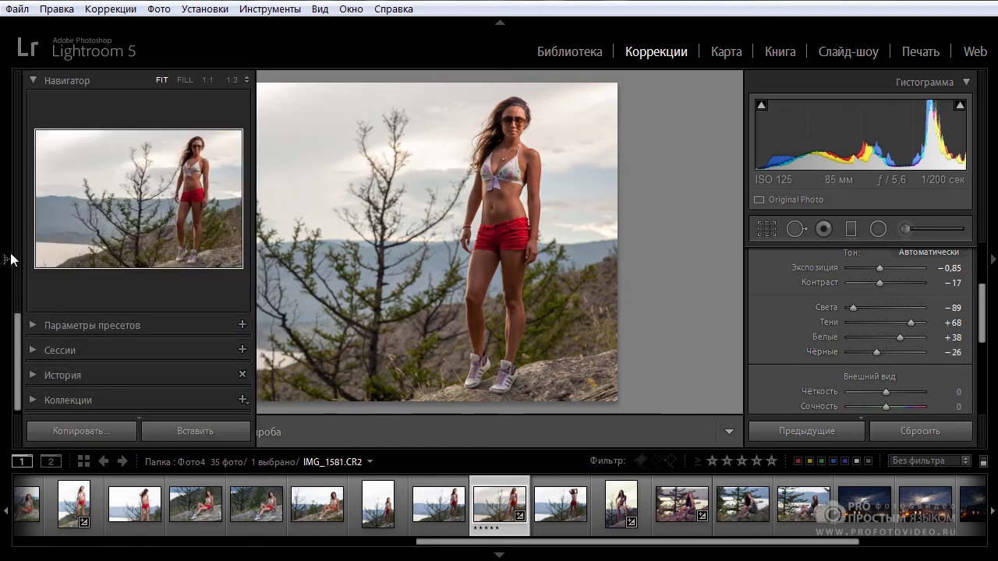
click(228, 81)
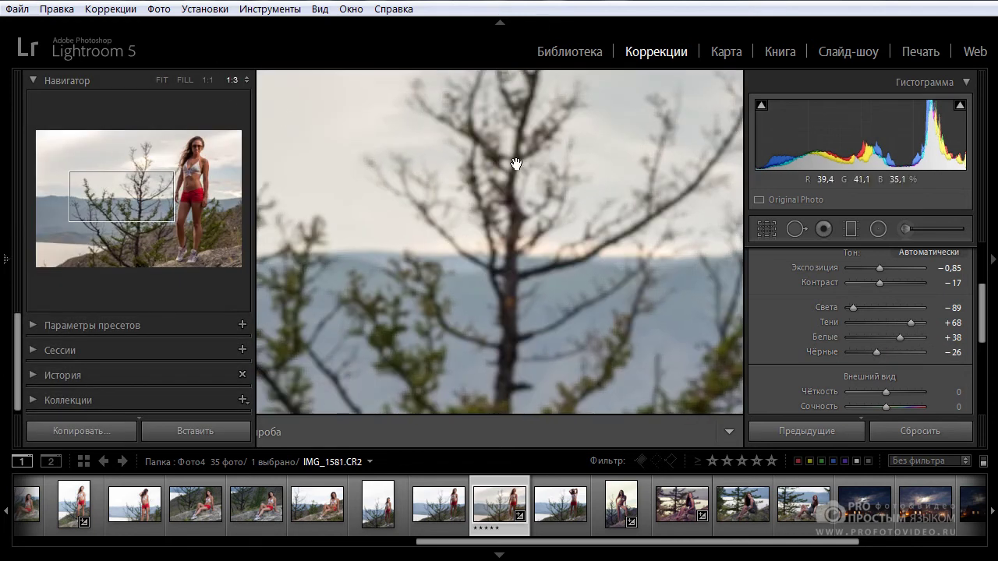
drag(576, 173, 396, 305)
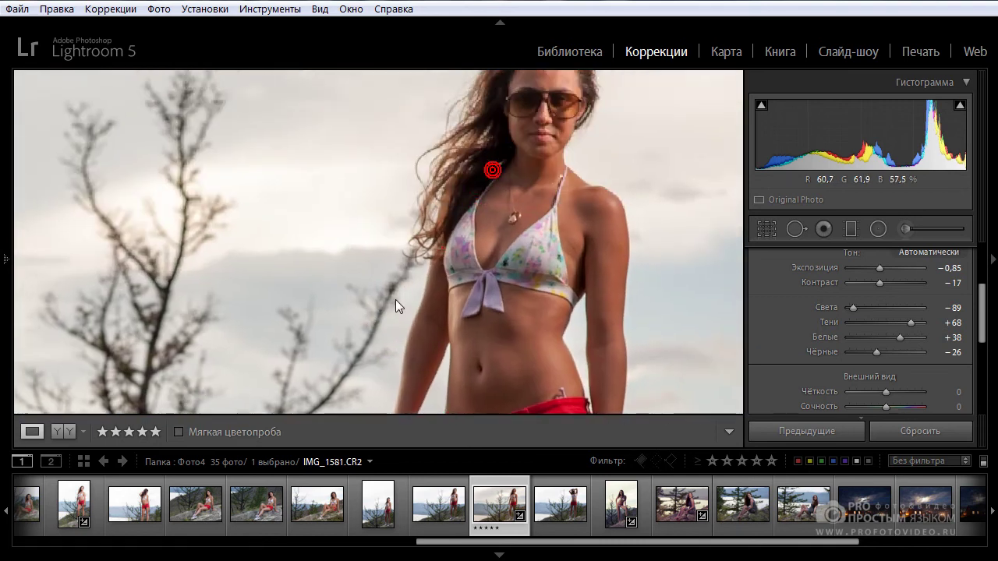
drag(418, 190, 398, 218)
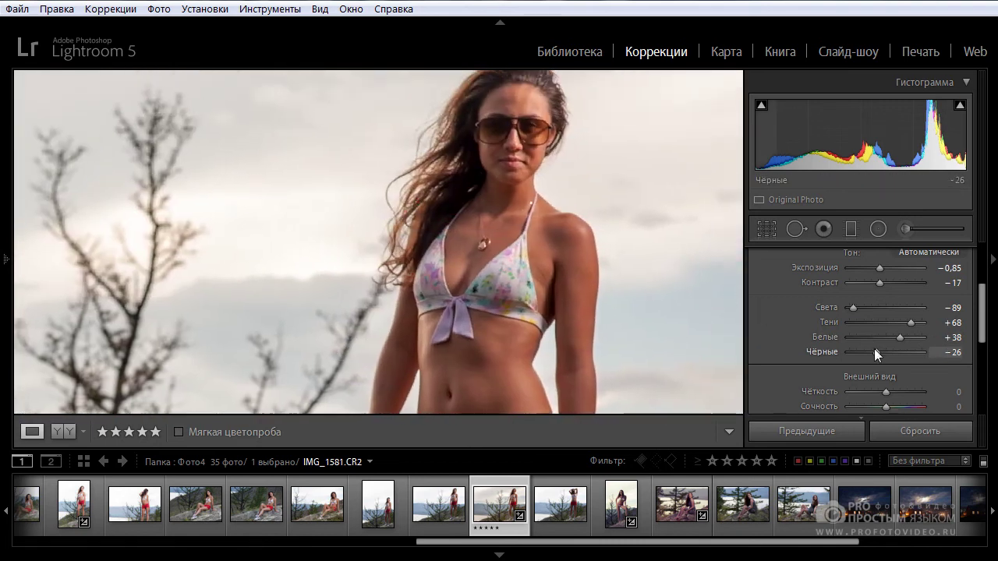
mouse_move(876, 353)
mouse_down()
mouse_move(866, 352)
mouse_move(883, 354)
mouse_up()
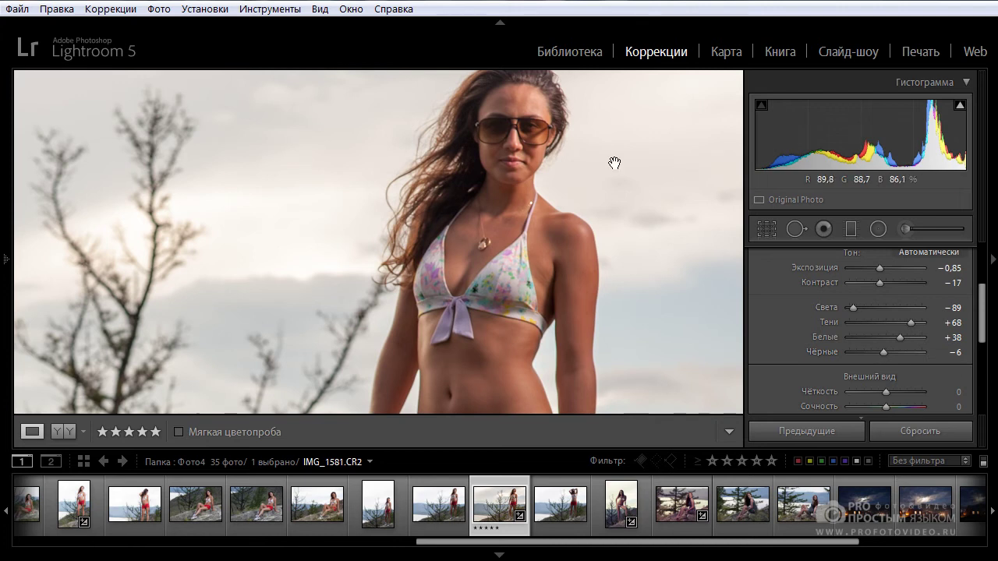
drag(605, 142, 597, 201)
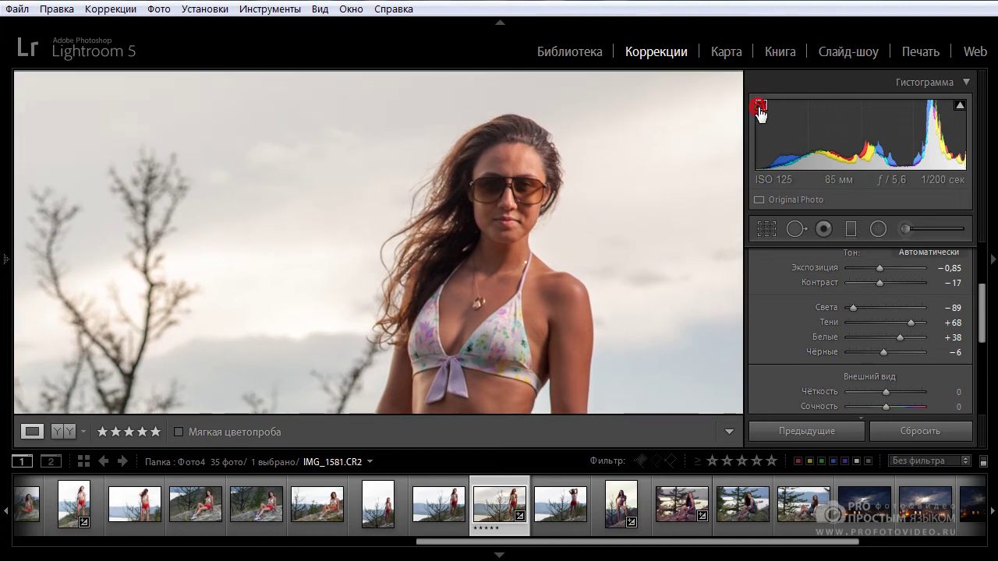
drag(884, 350, 880, 351)
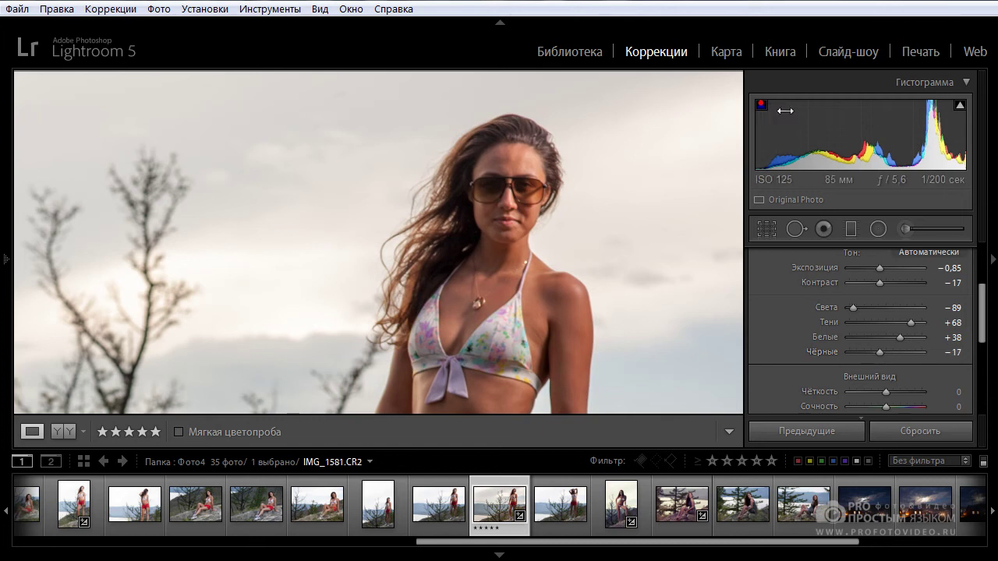
- Set Clarity to +21, checking the effect on the enlarged portrait and the histogram
click(964, 83)
scroll(989, 227, down, 2)
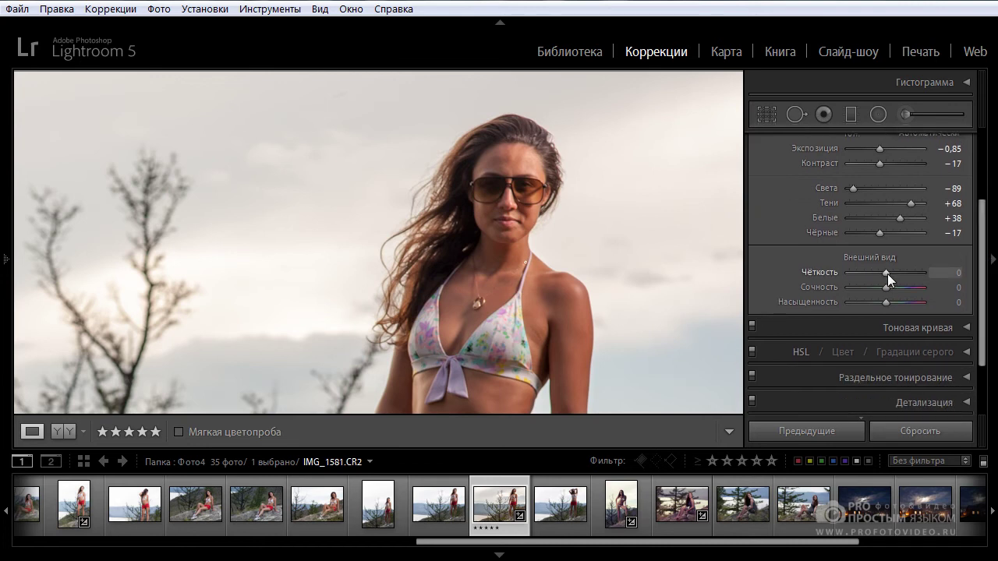
mouse_move(887, 273)
mouse_down()
mouse_move(922, 274)
mouse_move(904, 273)
mouse_up()
click(968, 82)
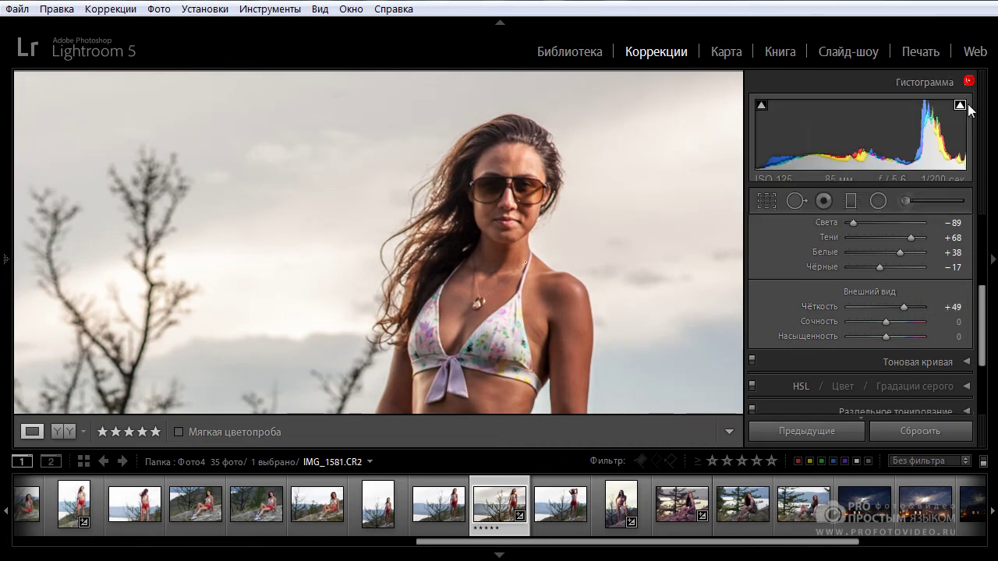
click(966, 82)
drag(903, 272, 894, 273)
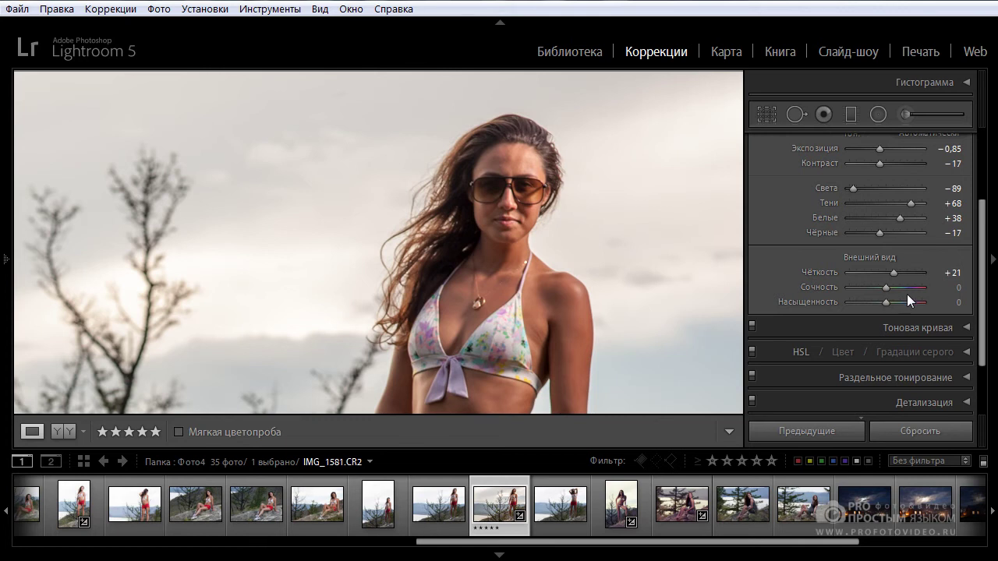
- Set Vibrance to +43 and compare the whole photo with its unedited version
drag(887, 286, 901, 286)
click(700, 286)
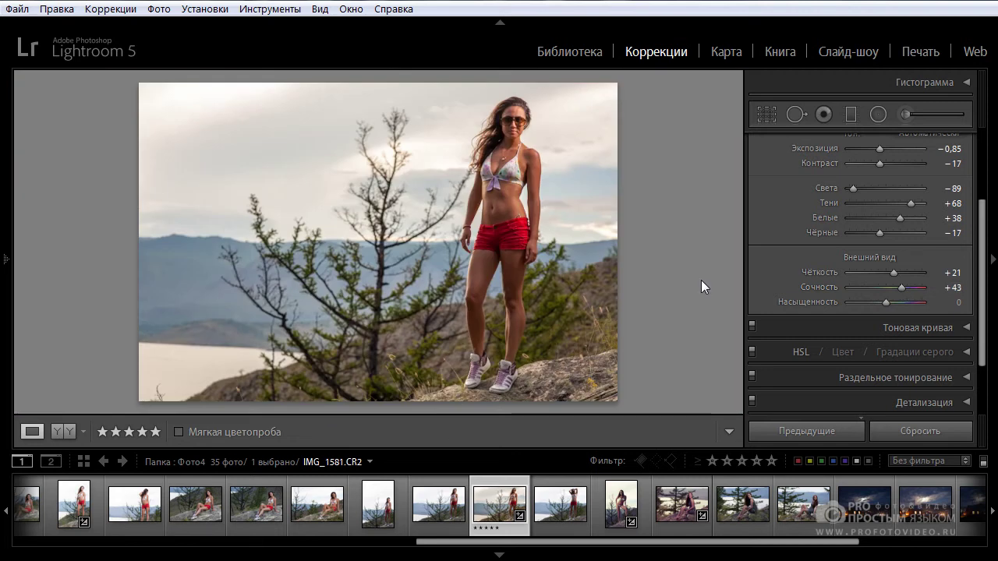
key(backslash)
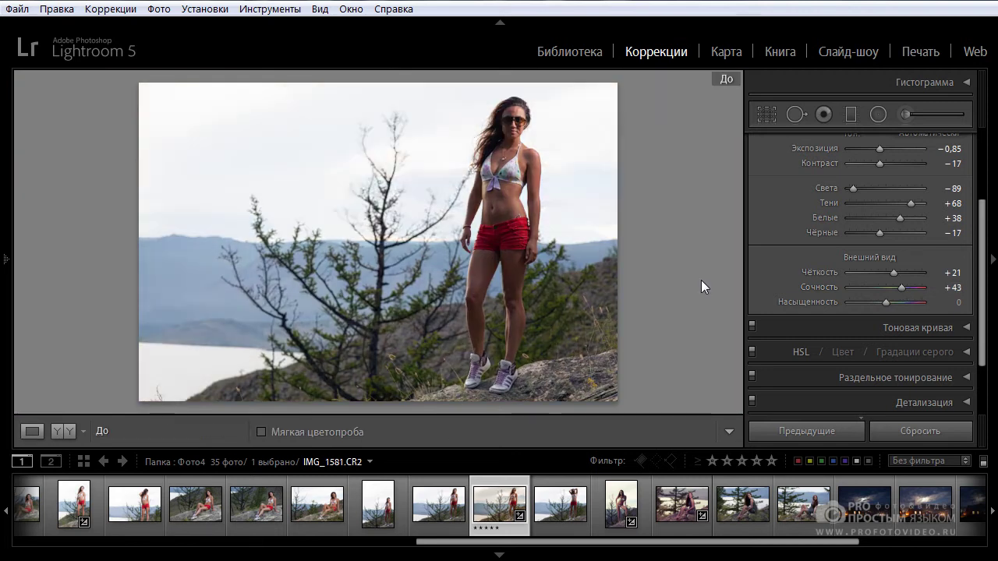
key(backslash)
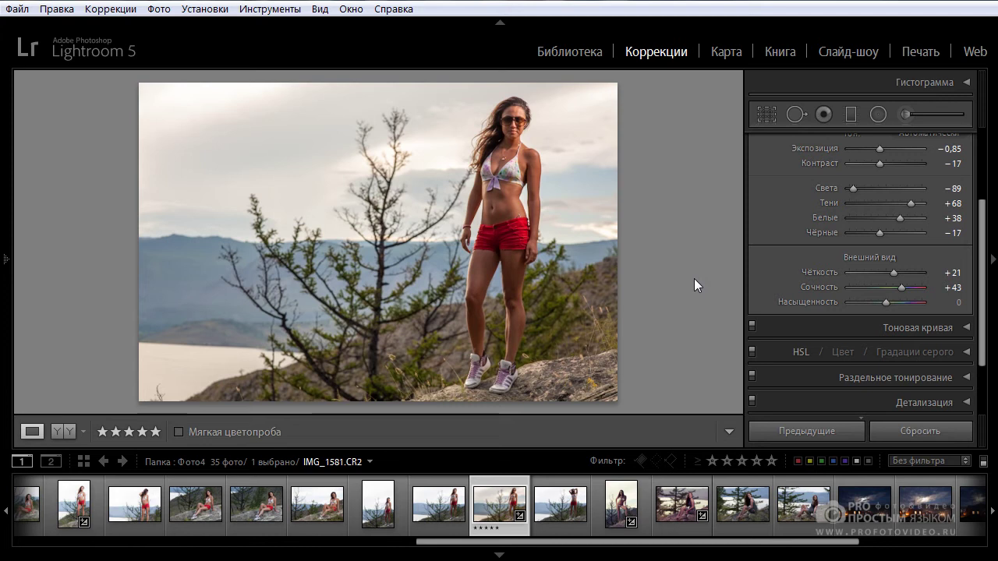
- Tone the highlights yellow in Split Toning with hue 53 and saturation 33
scroll(987, 390, down, 3)
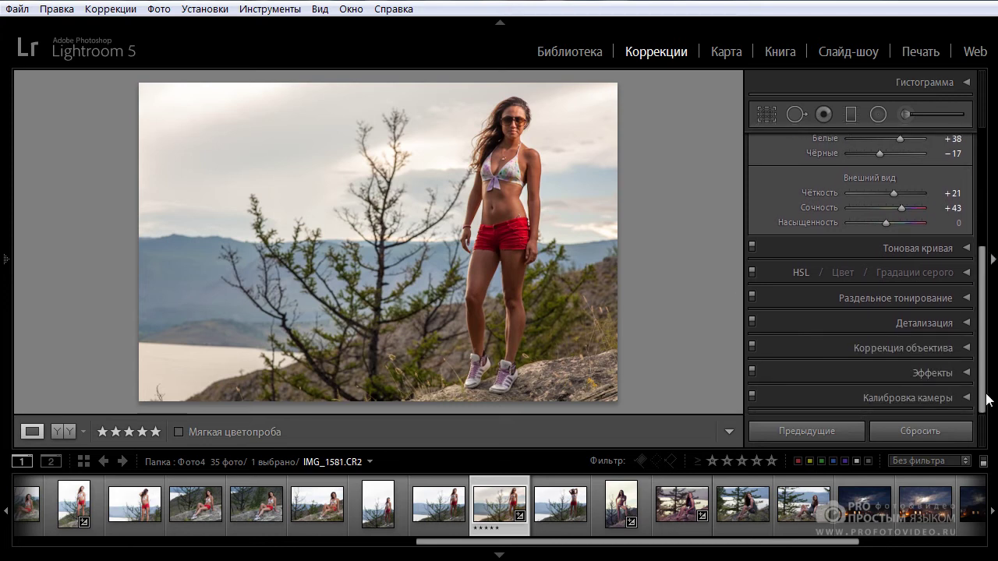
click(966, 298)
drag(984, 323, 981, 364)
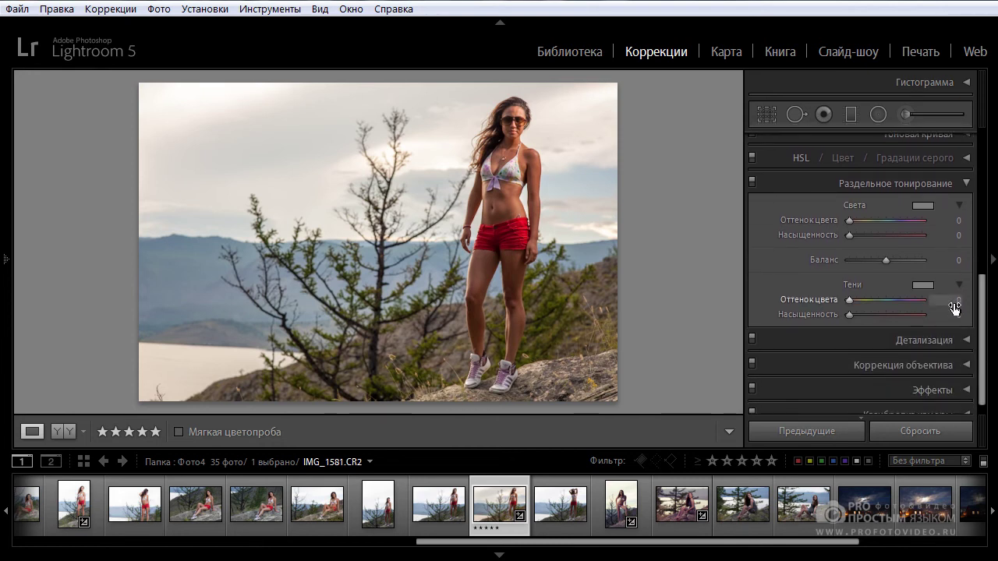
click(928, 206)
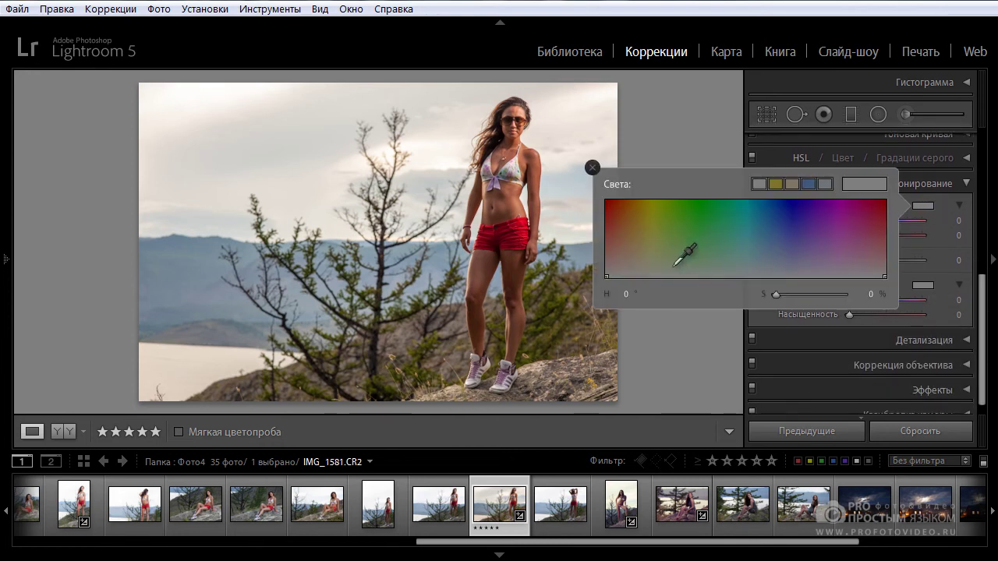
click(650, 258)
mouse_move(650, 258)
mouse_down()
mouse_move(865, 259)
mouse_move(645, 251)
mouse_up()
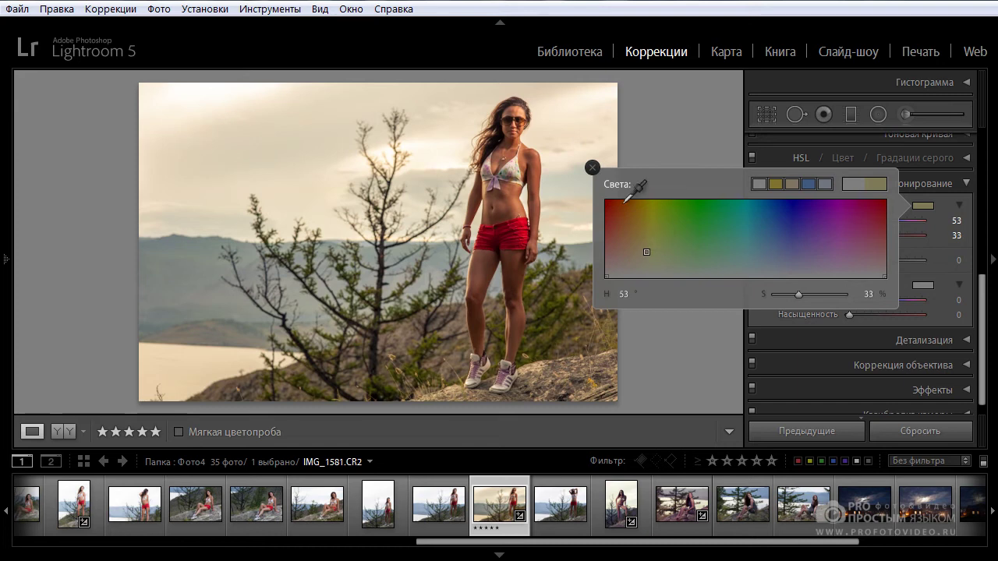
click(594, 168)
- Tone the shadows blue with hue 209 and saturation 28, and compare the photo with its unedited version
click(924, 282)
drag(767, 316, 781, 341)
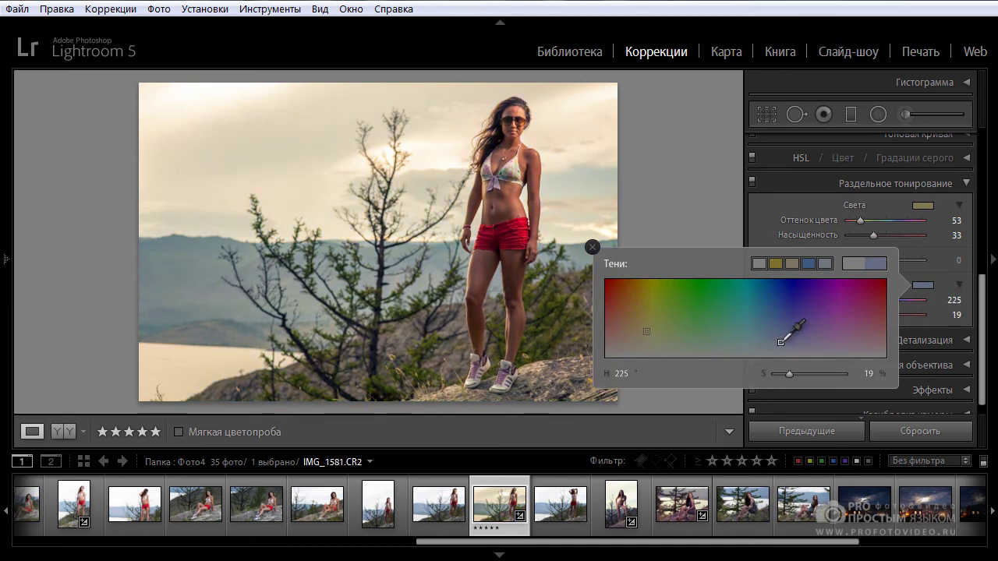
mouse_move(781, 341)
mouse_down()
mouse_move(779, 331)
mouse_move(768, 335)
mouse_up()
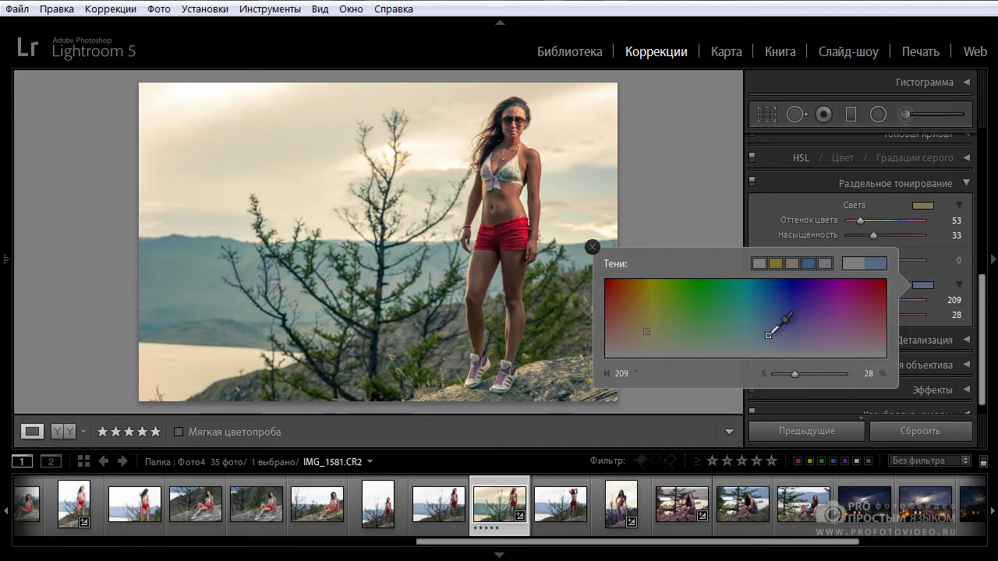
click(591, 246)
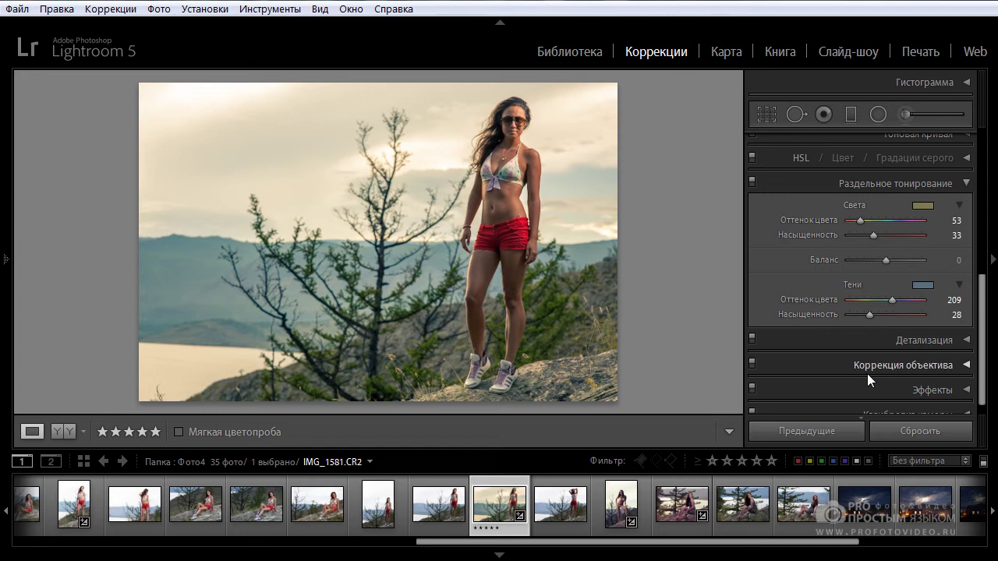
key(backslash)
key(backslash)
key(backslash)
key(backslash)
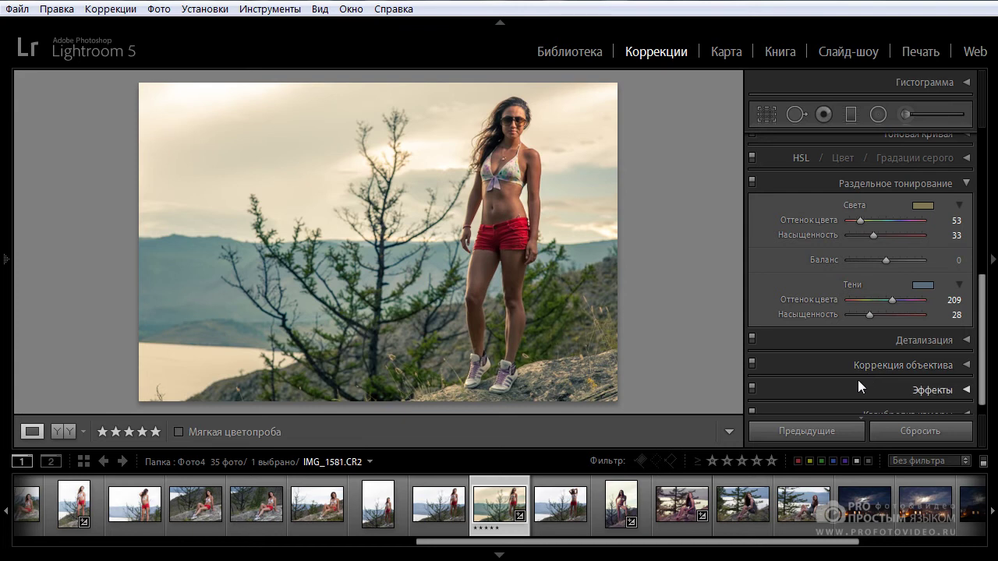
- Switch Split Toning off to check its effect and compare the photo with its unedited version
click(753, 183)
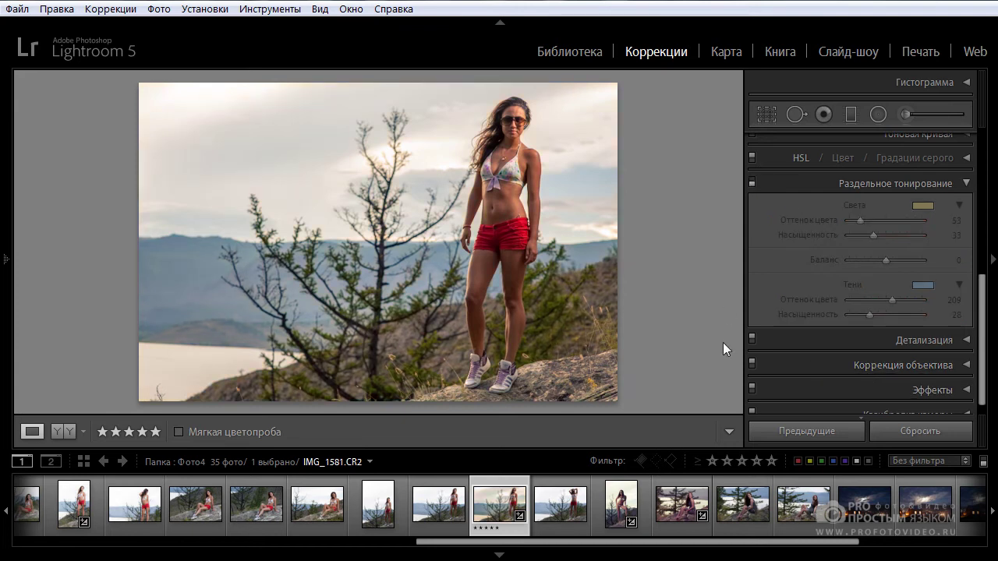
key(backslash)
key(backslash)
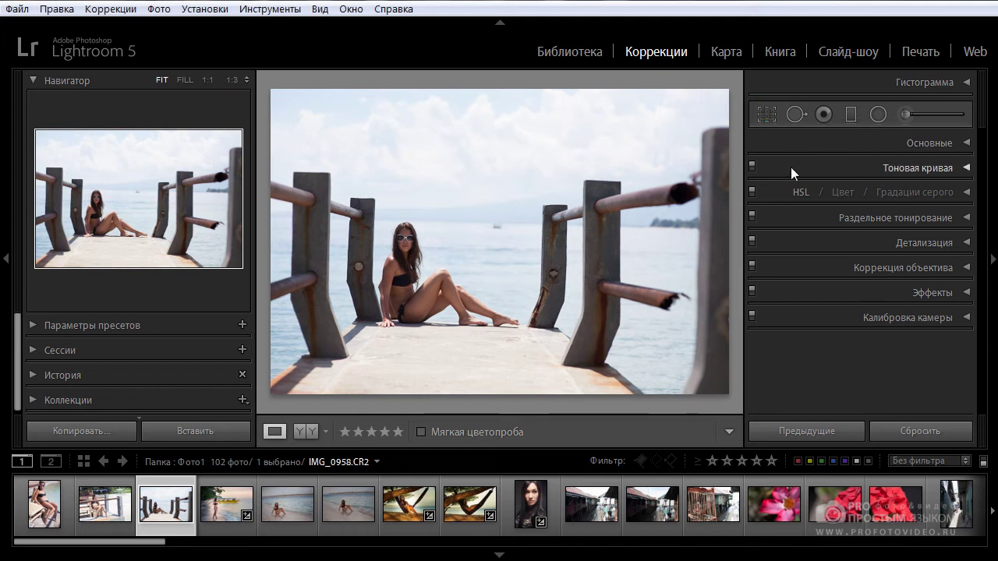
- Straighten the pier photo IMG_0958.CR2 along the sea horizon by about -1.25° and apply the crop
click(767, 118)
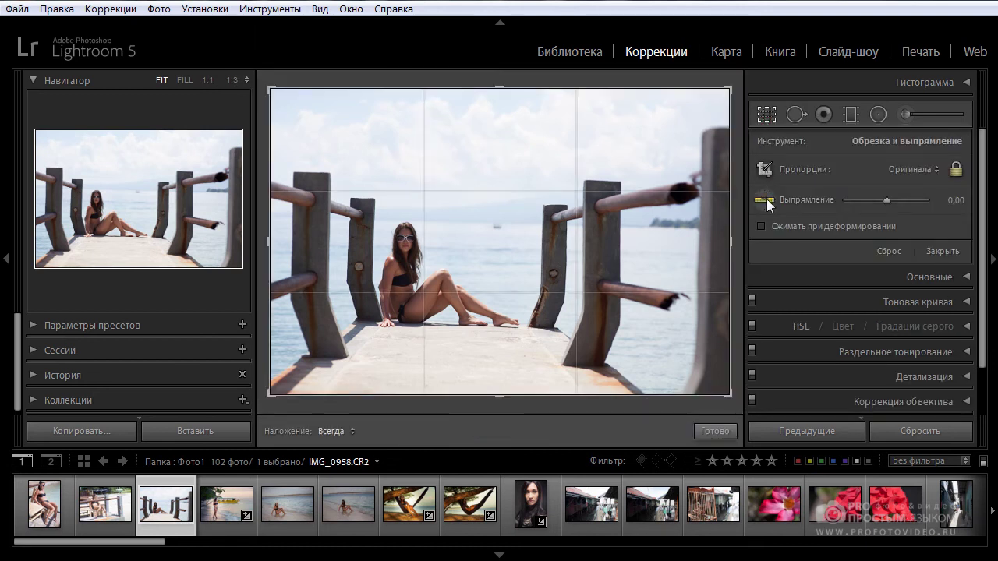
click(764, 202)
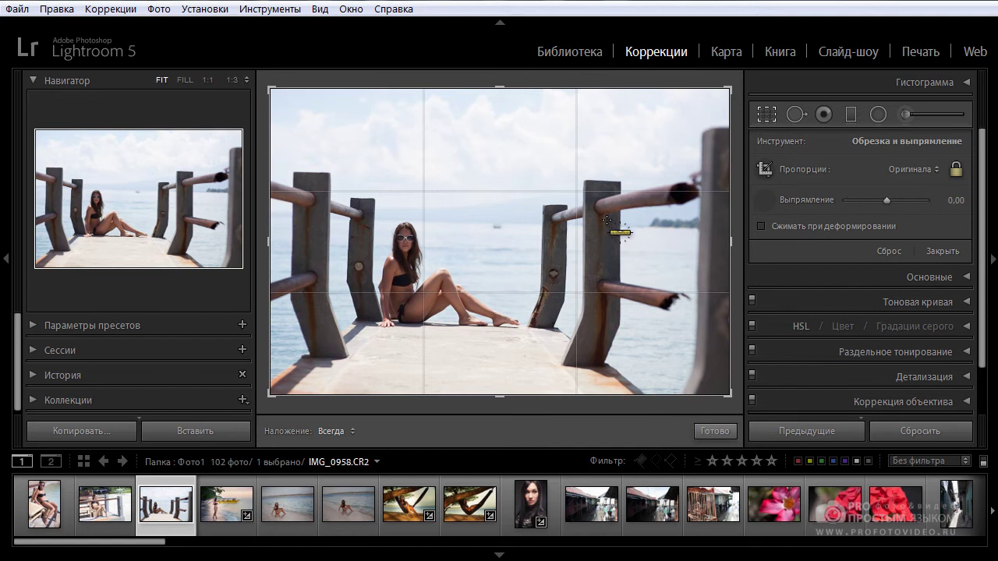
drag(637, 226, 352, 221)
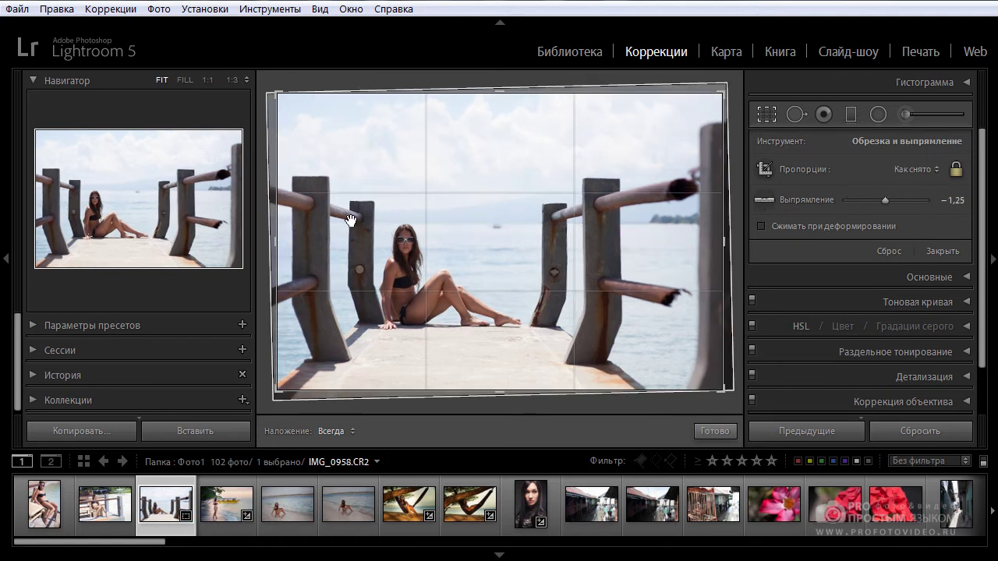
click(725, 434)
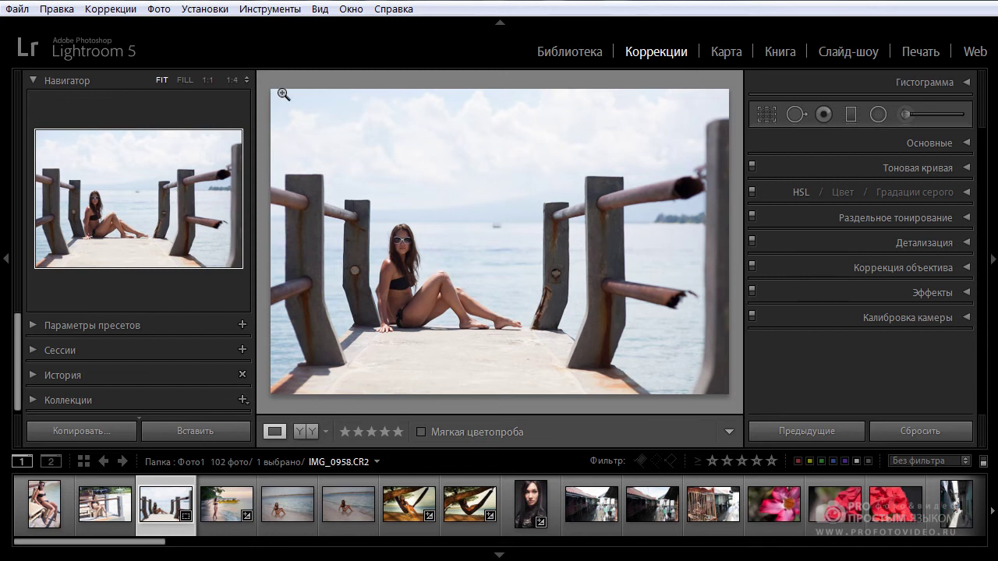
- Enlarge the photo to fill the preview area and set Exposure to -0.32 and Contrast to +23
click(186, 79)
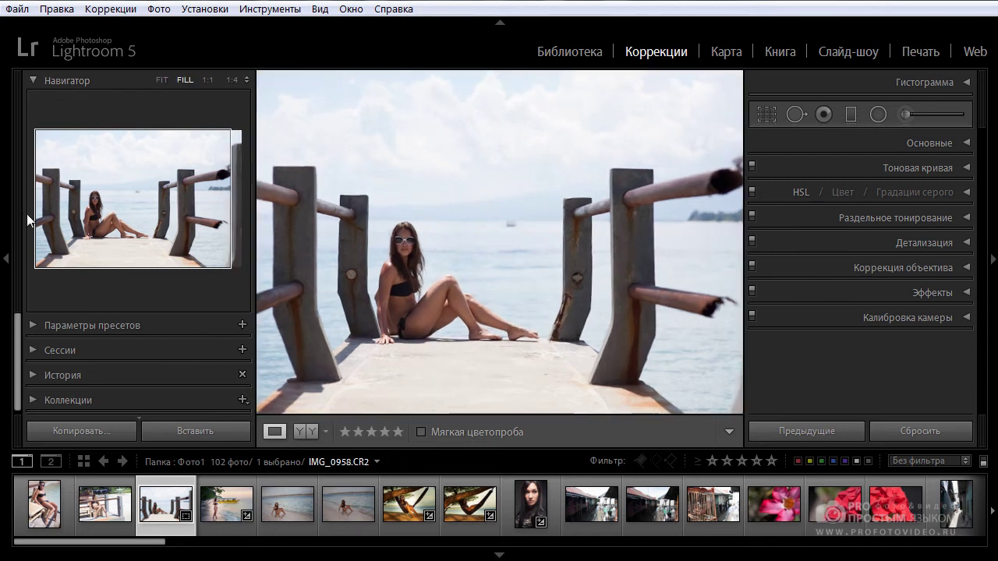
click(6, 258)
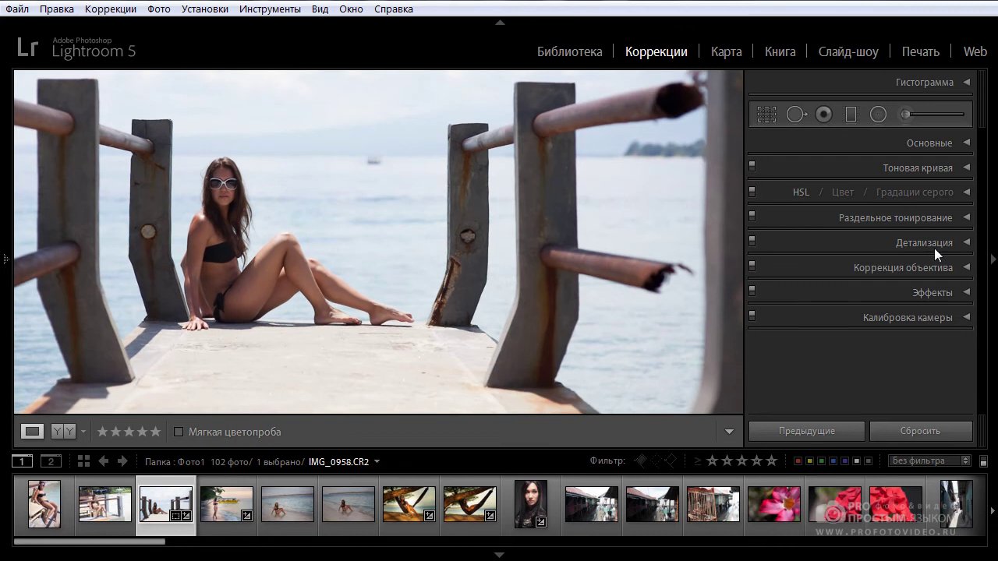
click(963, 145)
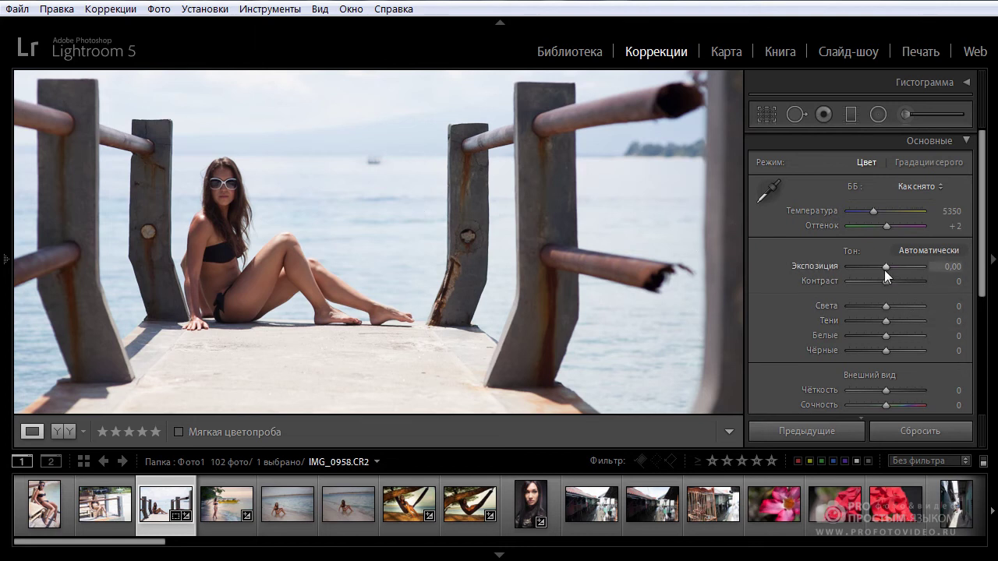
drag(884, 268, 895, 285)
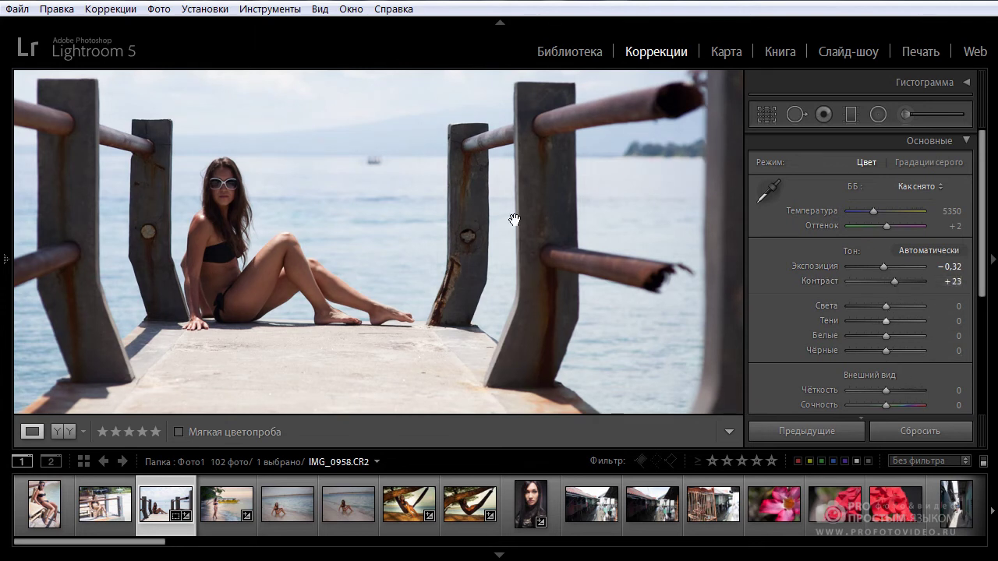
- Recover detail in the clouds by setting Highlights to -85, checking the sky and the model
drag(511, 208, 511, 289)
drag(886, 306, 857, 318)
drag(474, 230, 477, 186)
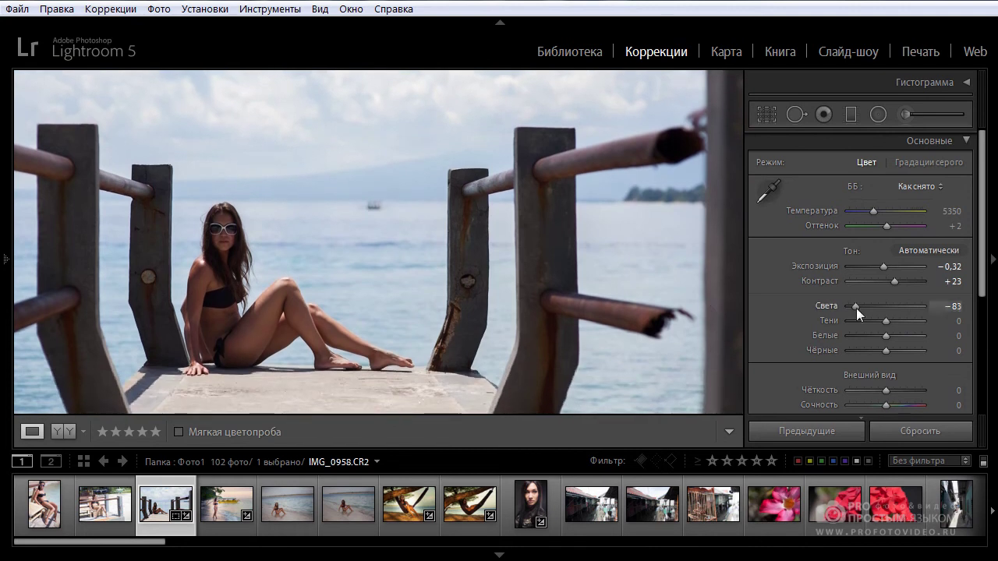
drag(856, 308, 854, 308)
drag(494, 212, 501, 301)
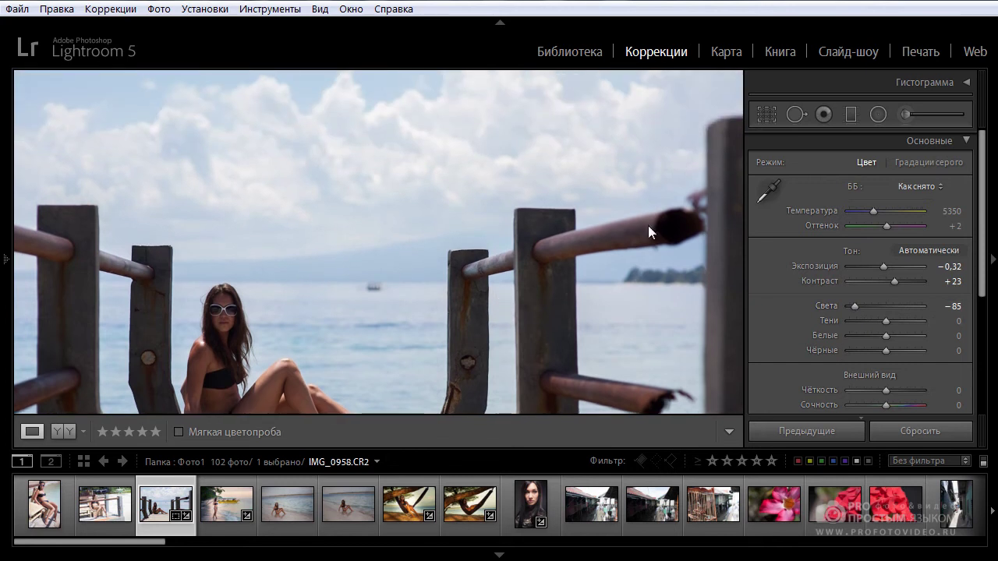
mouse_move(855, 306)
mouse_down()
mouse_move(893, 308)
mouse_move(854, 308)
mouse_up()
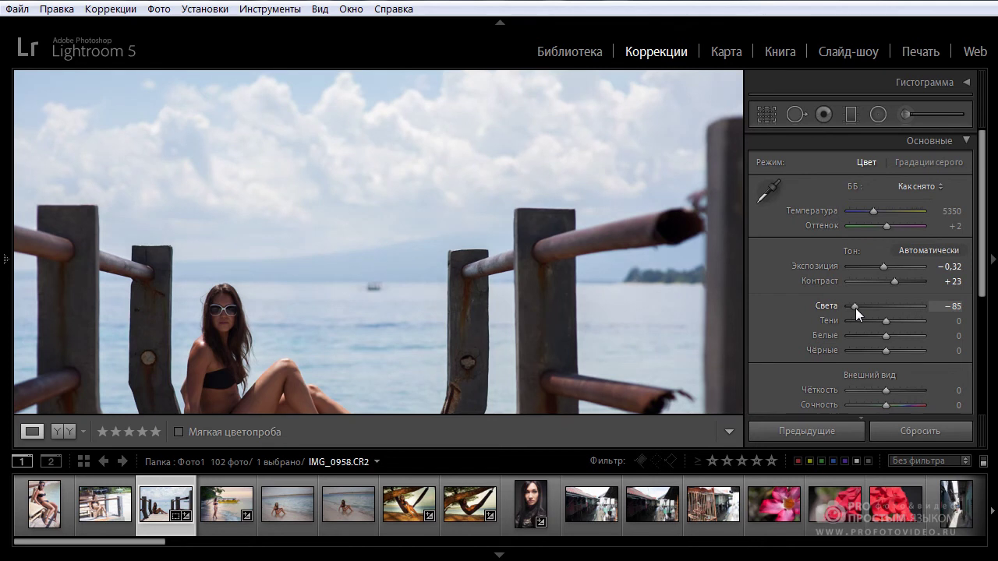
- Balance the tonal range with Shadows at +28, Whites at +68 and Blacks at -19
scroll(574, 280, down, 3)
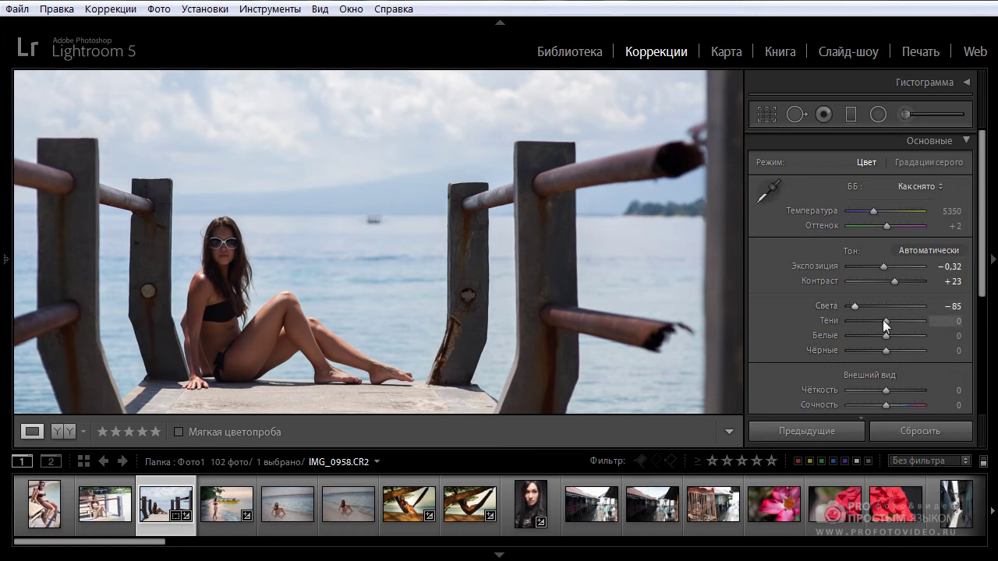
drag(887, 323, 895, 323)
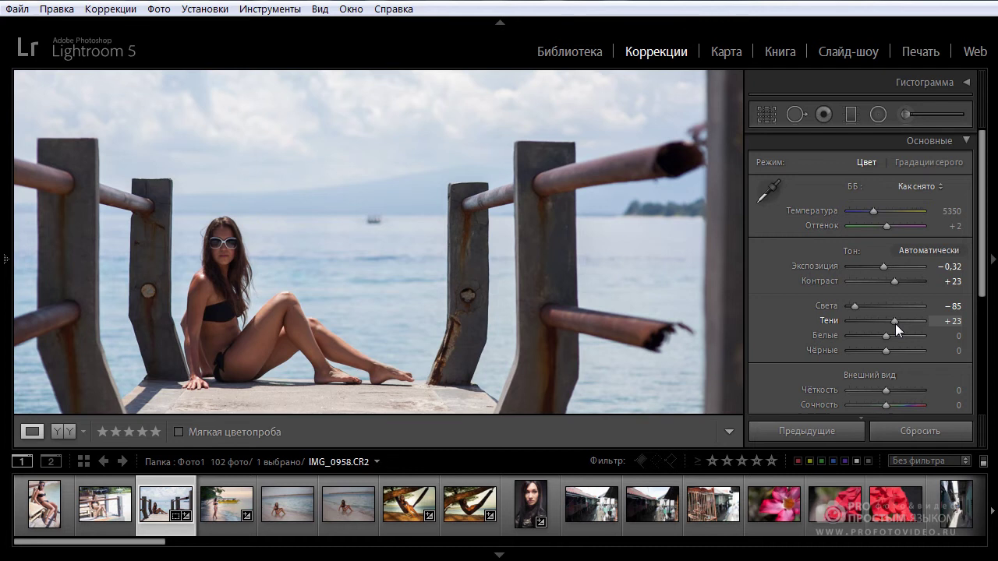
drag(896, 324, 898, 323)
drag(365, 292, 387, 272)
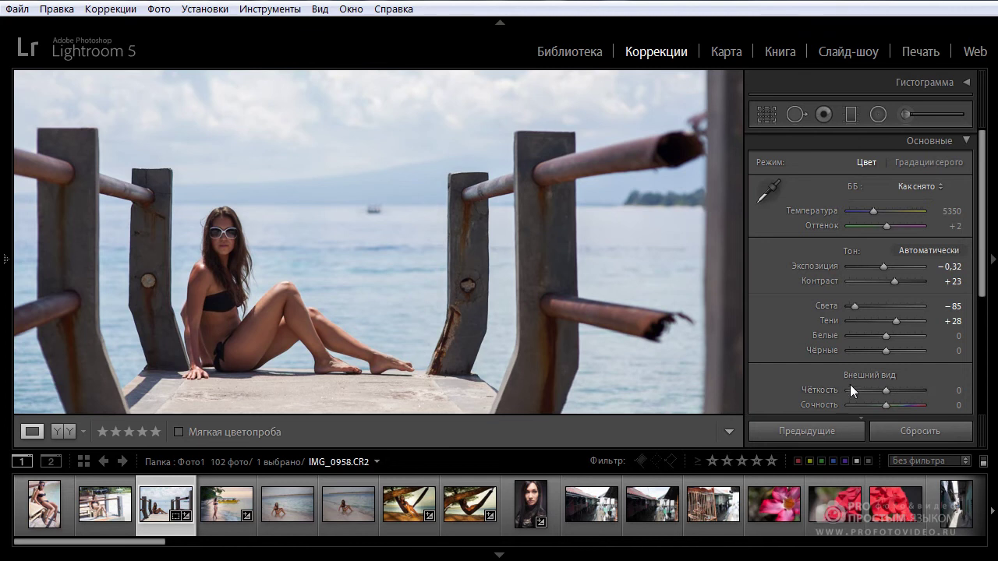
drag(886, 336, 910, 340)
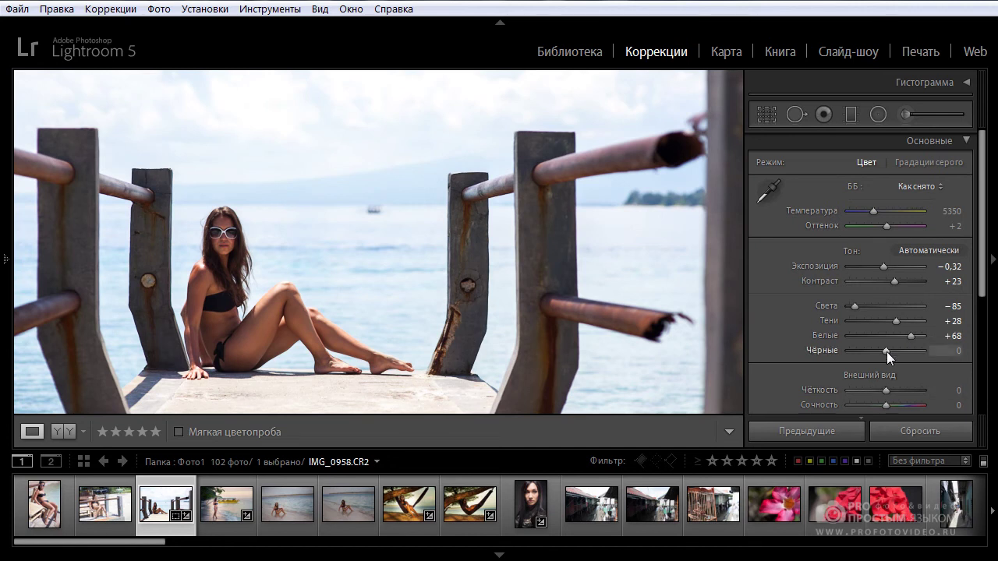
drag(886, 351, 880, 353)
- Set Clarity to +13 and Vibrance to +45
drag(984, 291, 985, 331)
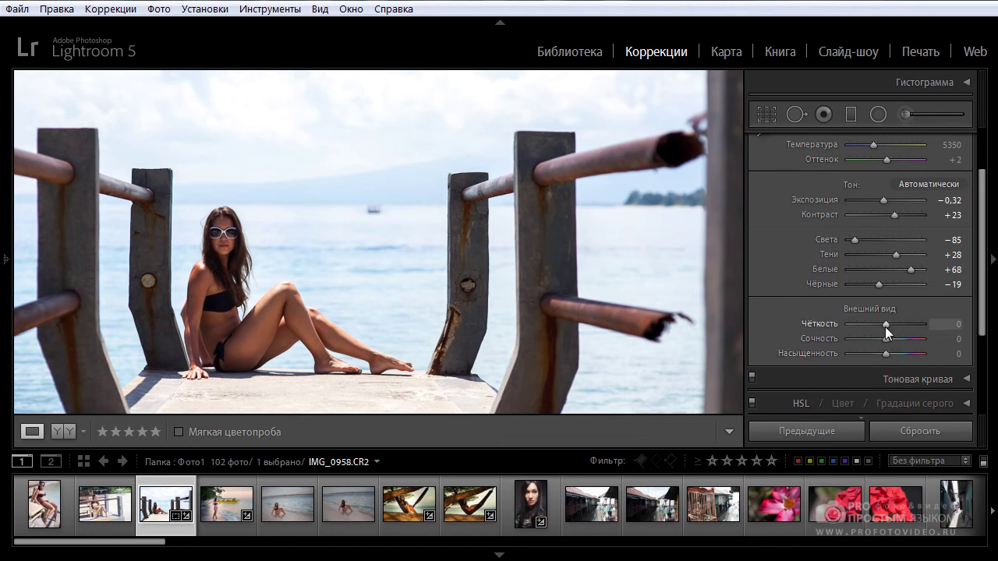
drag(884, 327, 889, 327)
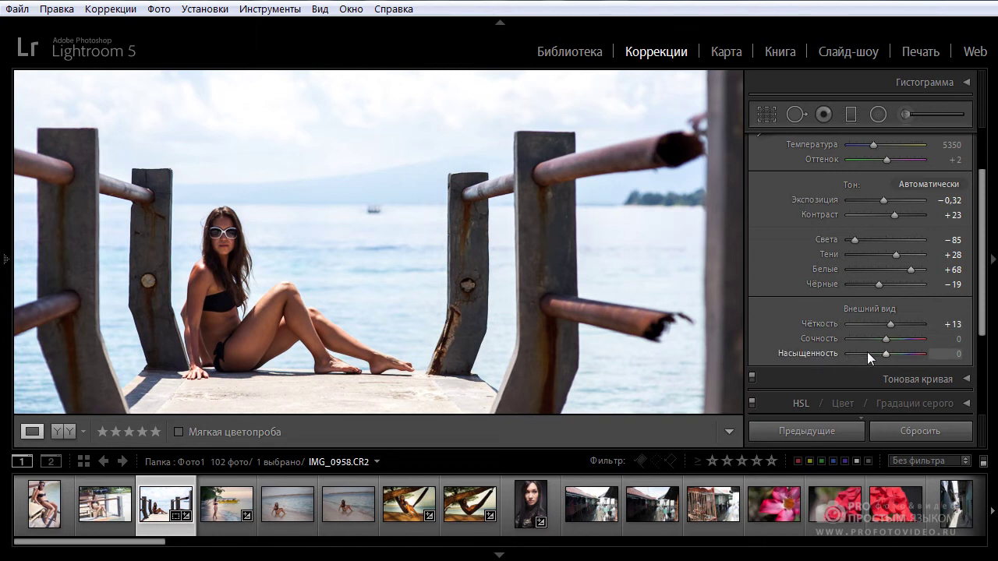
drag(887, 340, 893, 348)
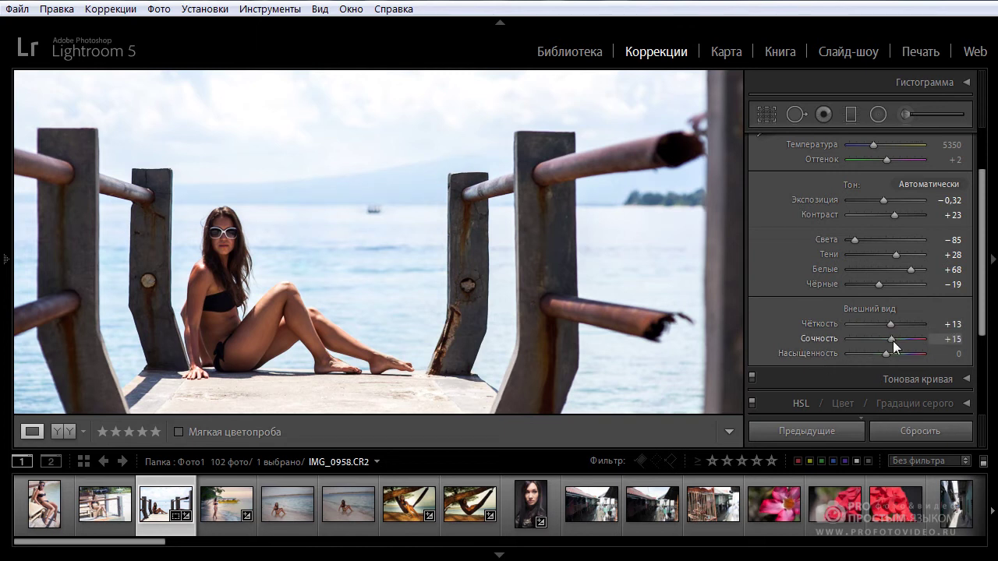
mouse_move(894, 341)
mouse_down()
mouse_move(926, 344)
mouse_move(904, 343)
mouse_up()
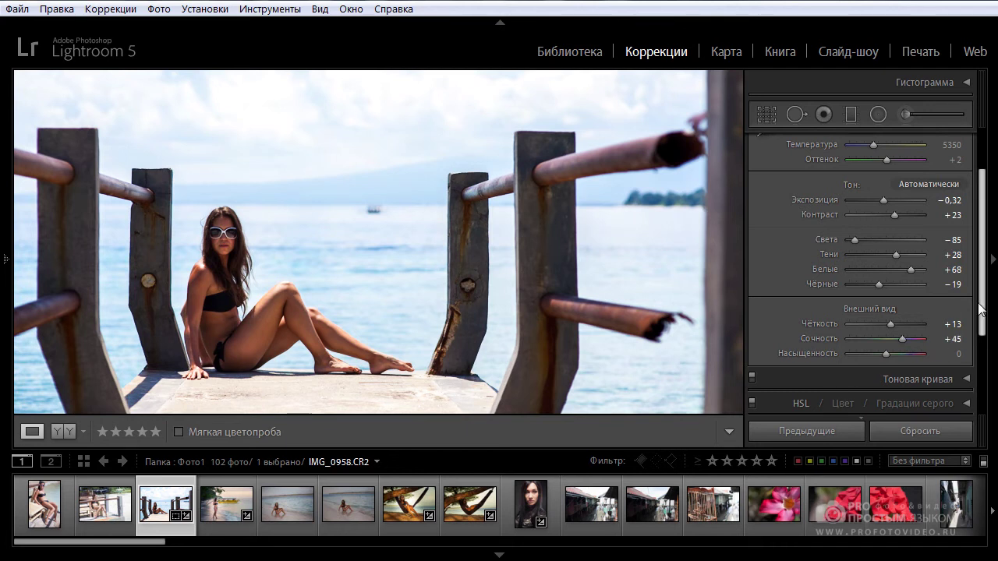
- Place a graduated filter over the sky, running from the photo's upper edge down to the sea horizon
scroll(981, 310, up, 2)
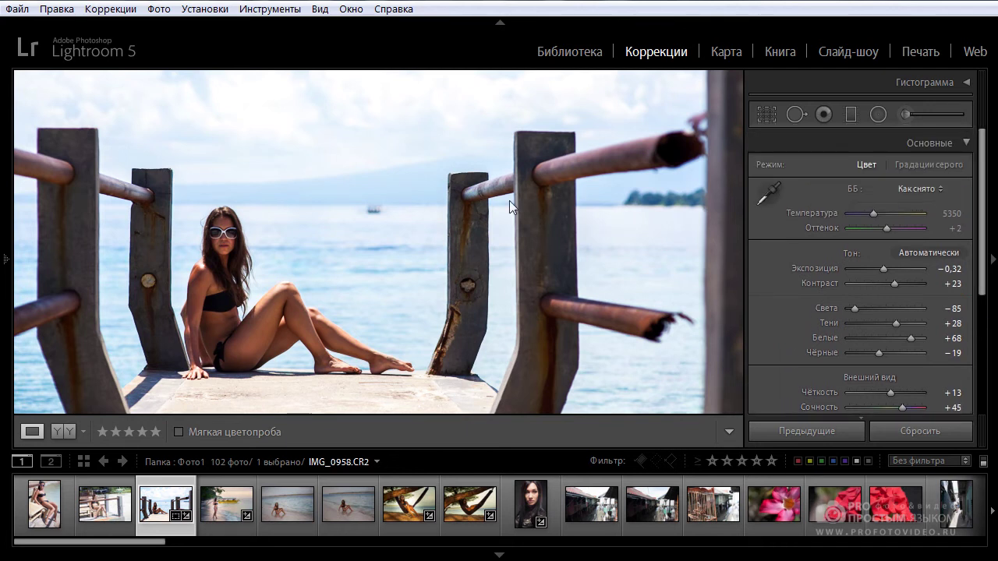
drag(498, 187, 538, 311)
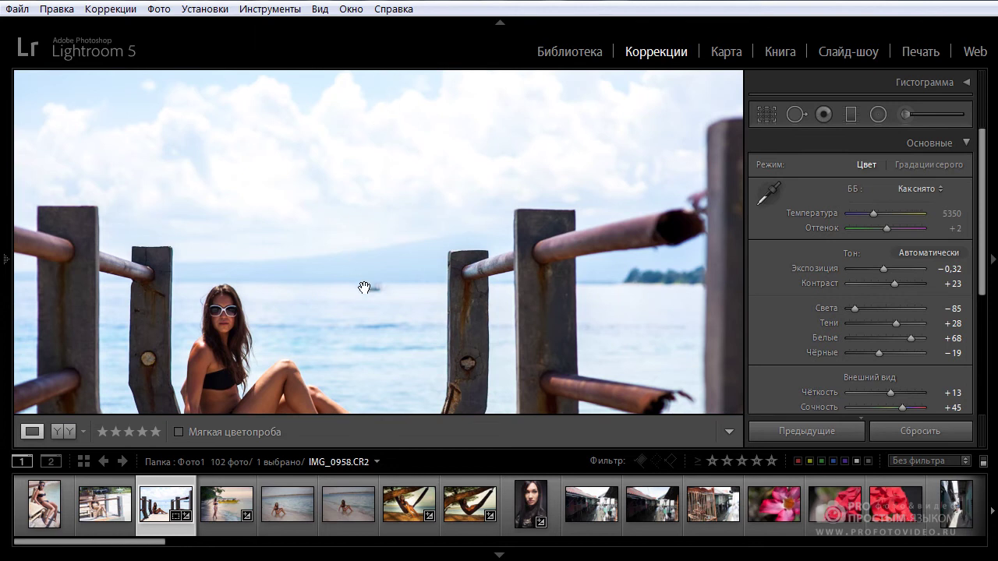
mouse_move(423, 364)
mouse_down()
mouse_move(422, 314)
mouse_move(420, 357)
mouse_up()
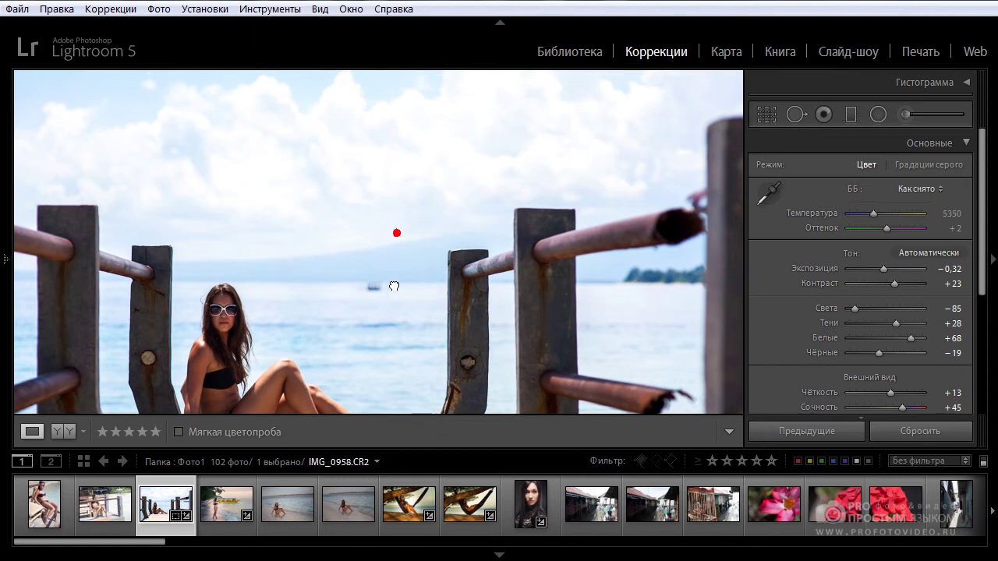
click(850, 117)
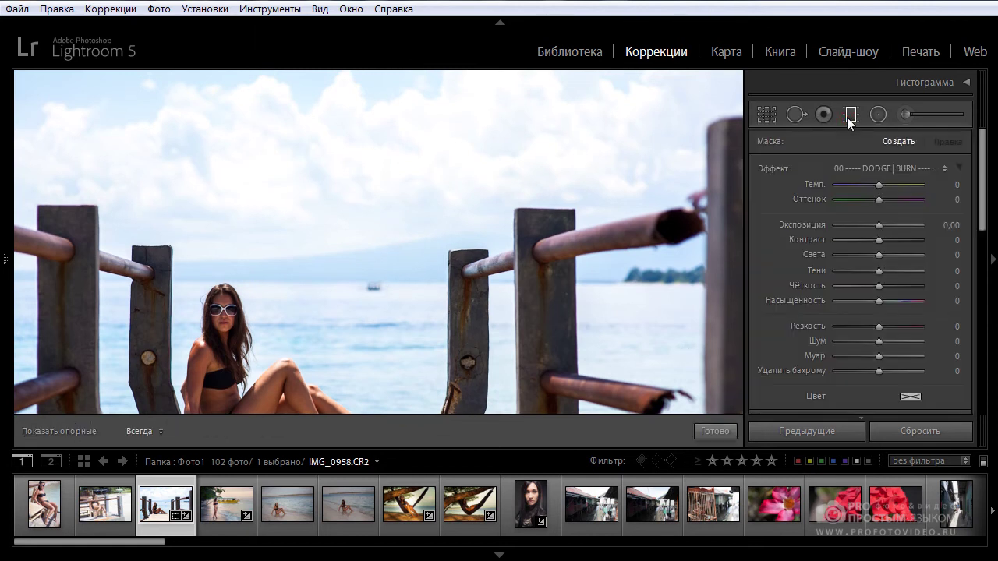
drag(468, 73, 468, 280)
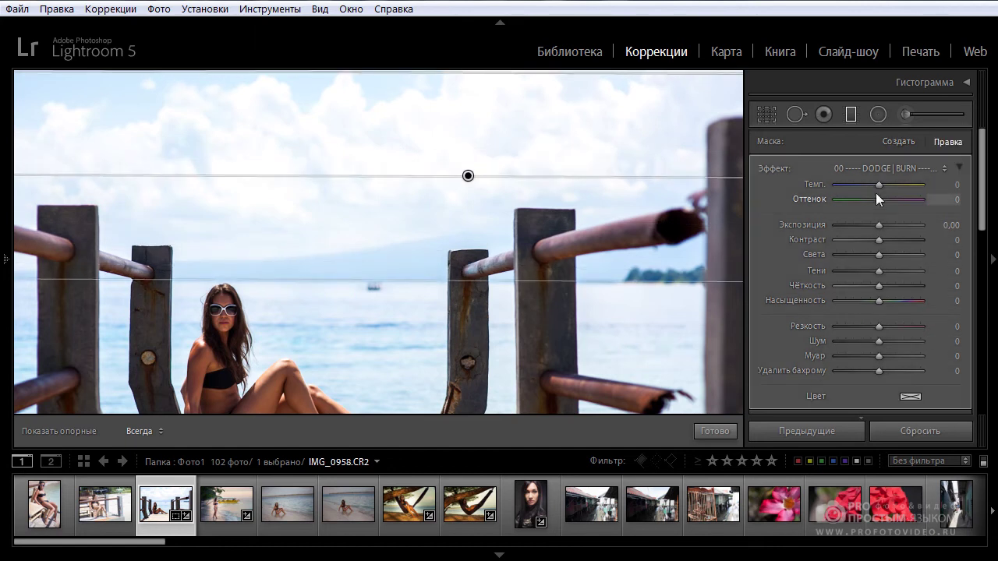
- Darken the sky's graduated filter with Exposure -1.41 and Highlights -17, and finish the filter
mouse_move(878, 228)
mouse_down()
mouse_move(845, 230)
mouse_move(863, 233)
mouse_up()
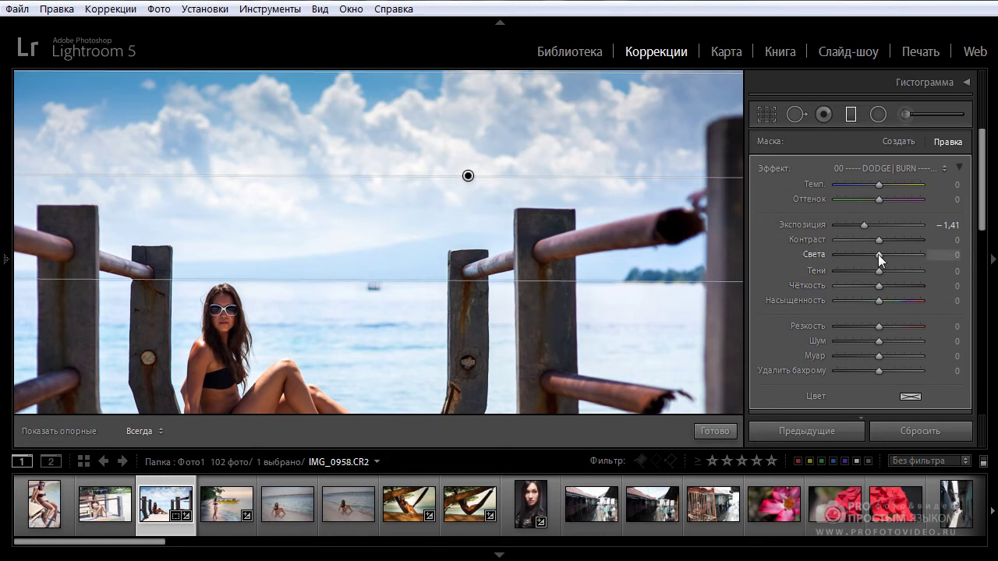
mouse_move(877, 254)
mouse_down()
mouse_move(845, 255)
mouse_move(890, 264)
mouse_move(872, 272)
mouse_up()
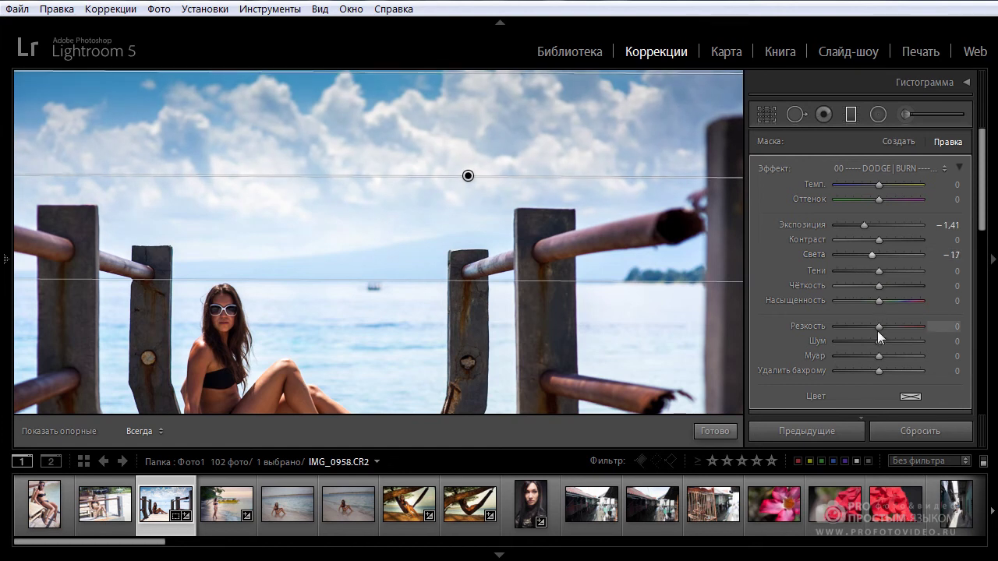
click(723, 431)
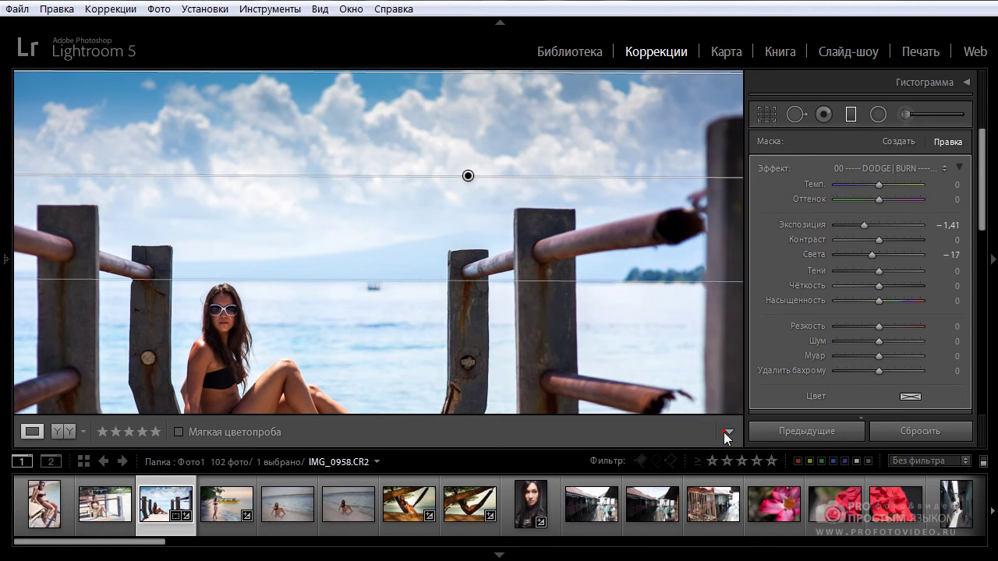
- Bring the model into view and compare the pier photo with its unedited version
mouse_move(476, 358)
mouse_down()
mouse_move(507, 233)
mouse_move(509, 348)
mouse_move(527, 262)
mouse_move(535, 305)
mouse_up()
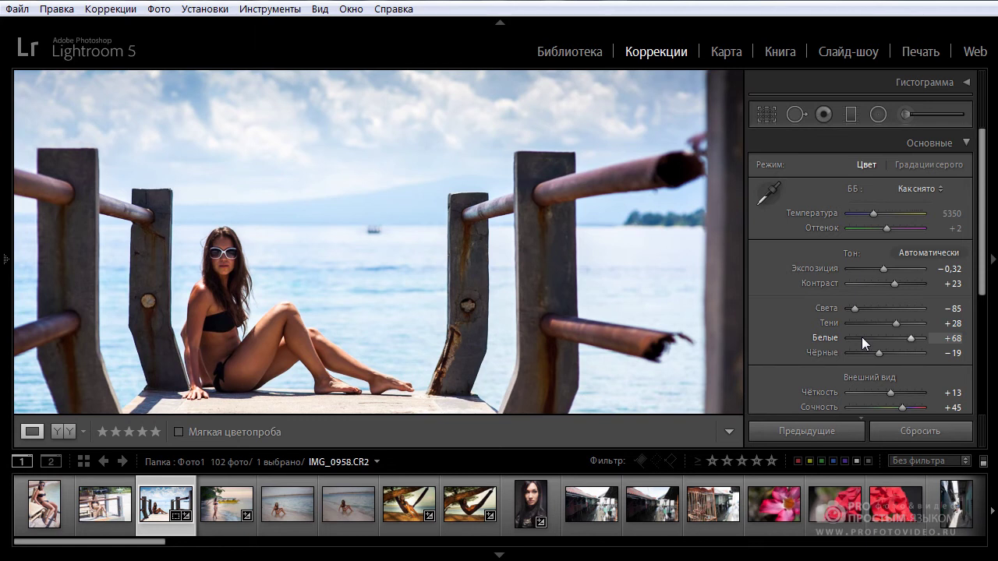
key(backslash)
key(backslash)
- Show the HSL adjustments grouped by colour and look through the Hue, Saturation and Luminance controls of all colours
click(965, 144)
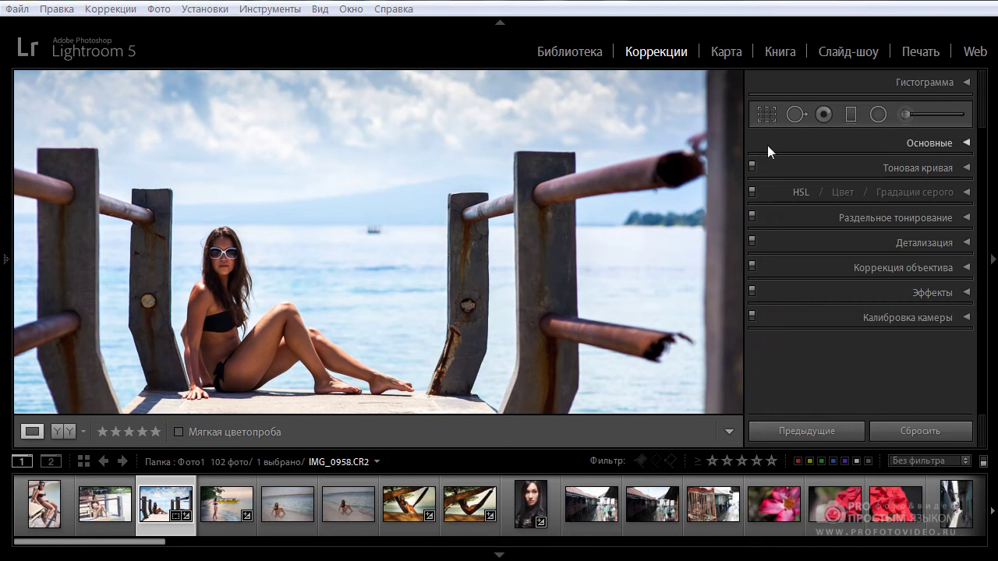
click(799, 194)
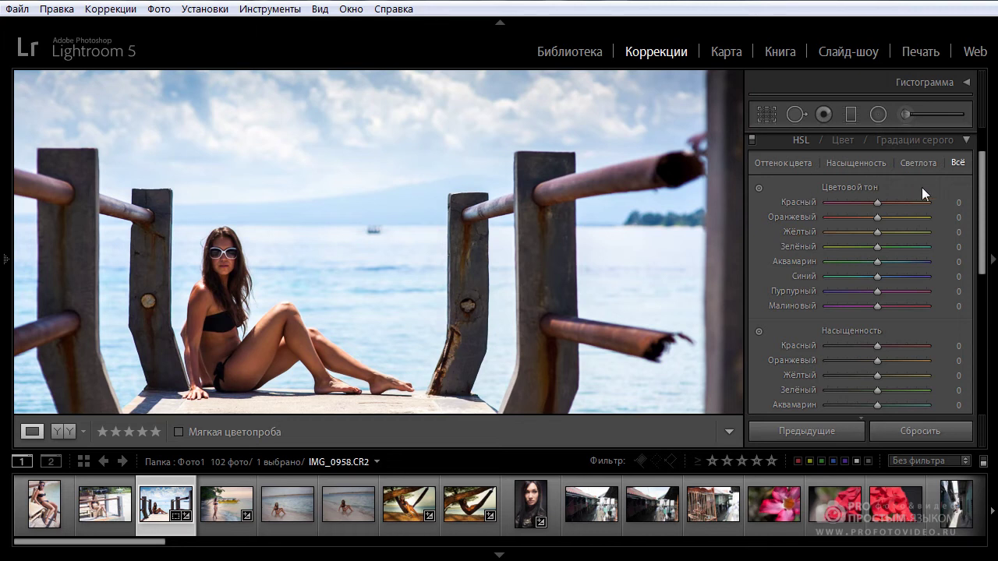
click(846, 144)
scroll(839, 298, down, 2)
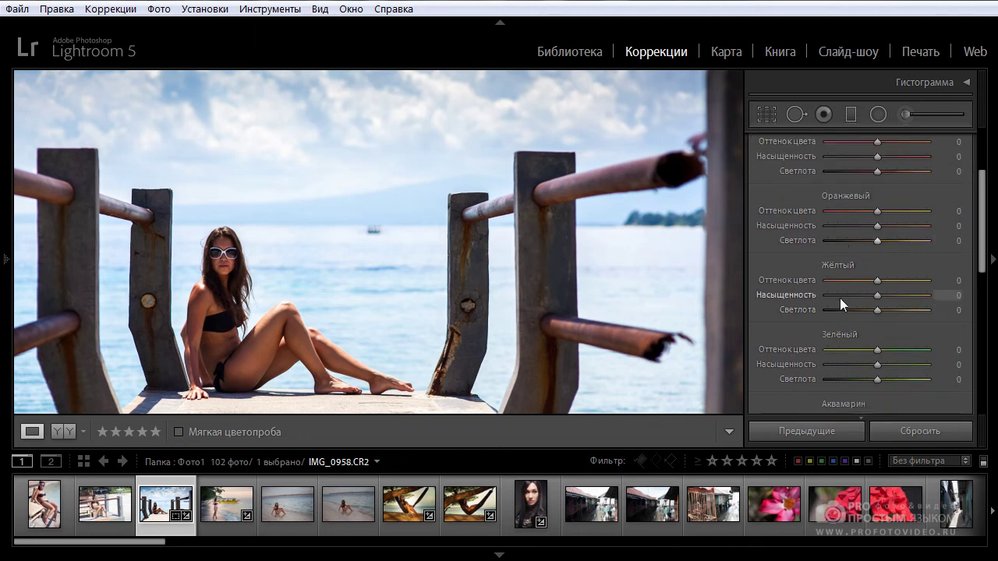
scroll(839, 298, down, 3)
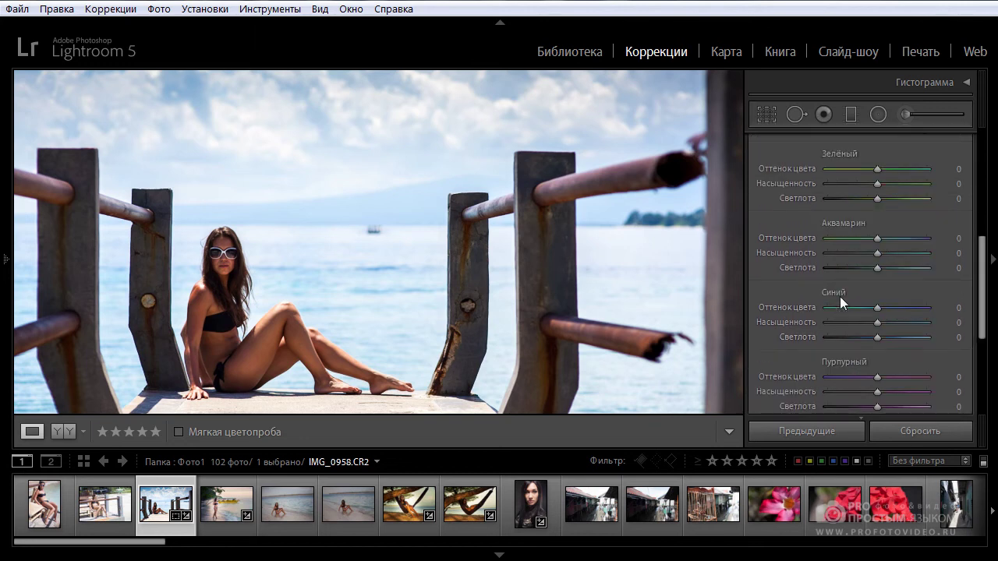
scroll(840, 296, up, 3)
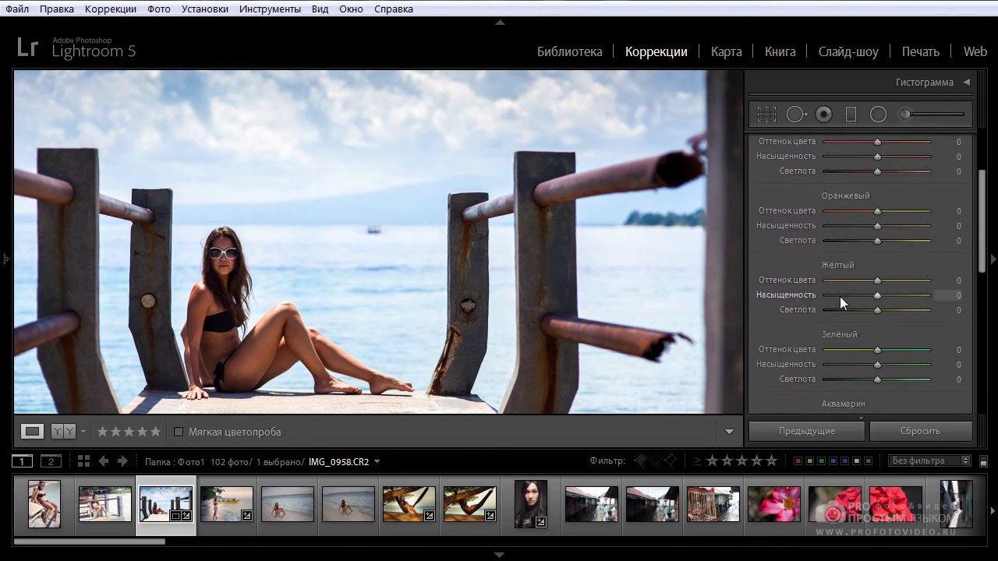
scroll(839, 296, down, 1)
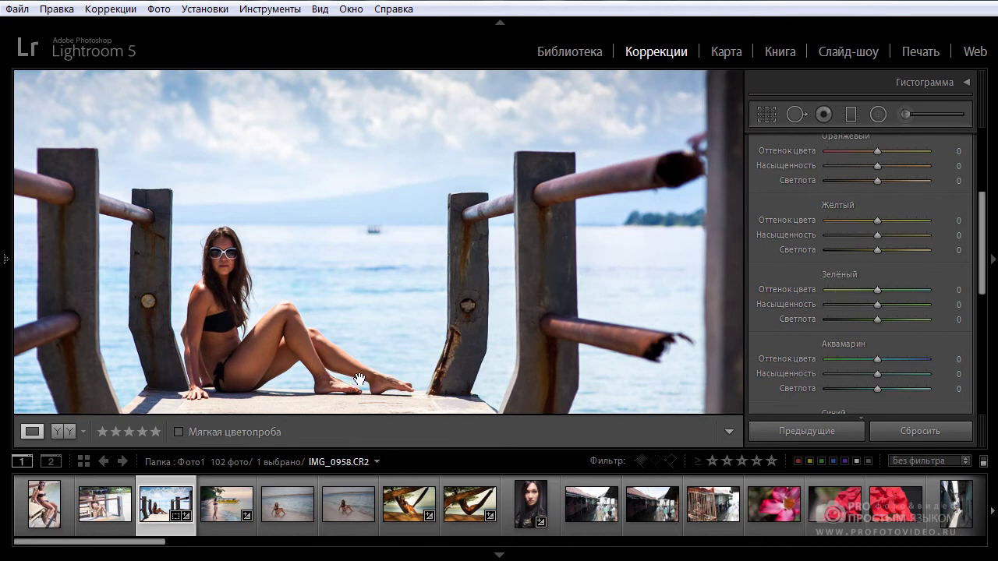
- Raise the Luminance of Orange to +58 to lighten the model's skin
drag(983, 266, 989, 230)
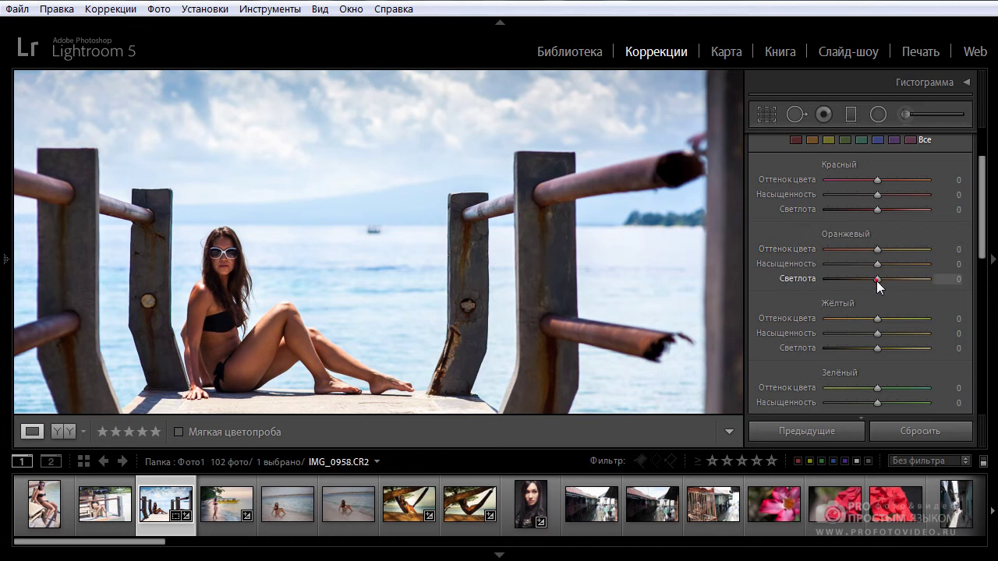
mouse_move(882, 209)
mouse_down()
mouse_move(914, 211)
mouse_move(881, 209)
mouse_up()
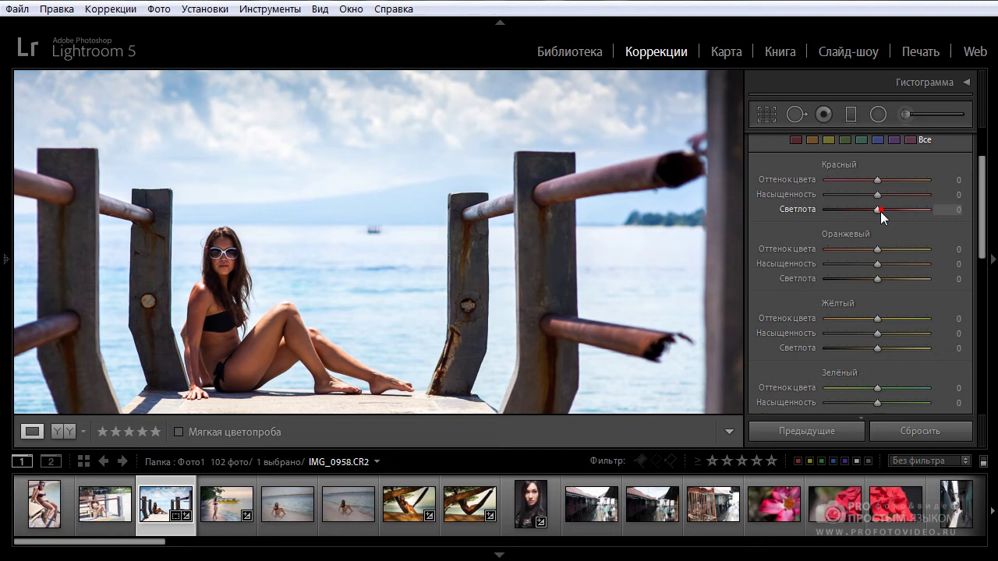
mouse_move(879, 282)
mouse_down()
mouse_move(931, 280)
mouse_move(879, 281)
mouse_up()
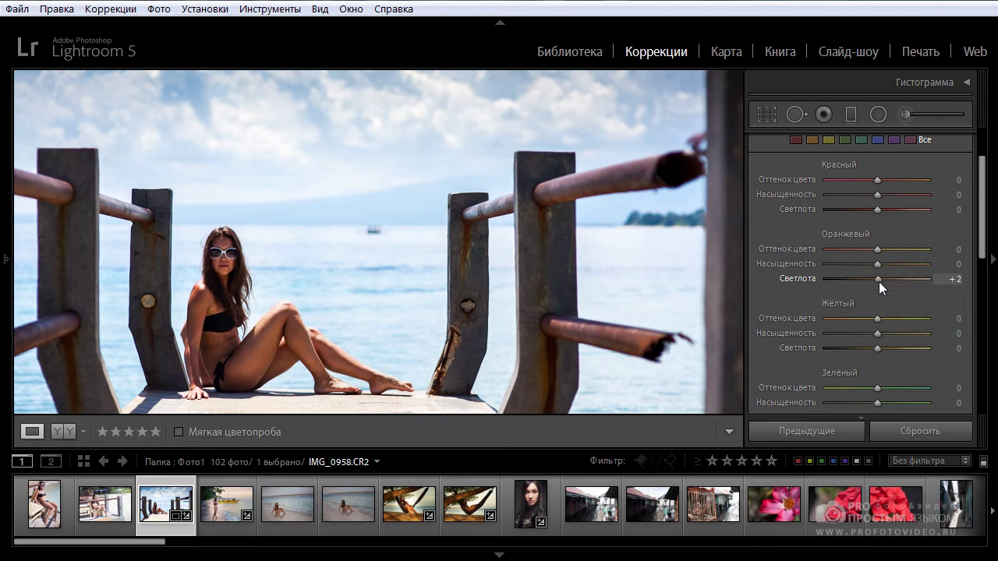
drag(878, 282, 902, 281)
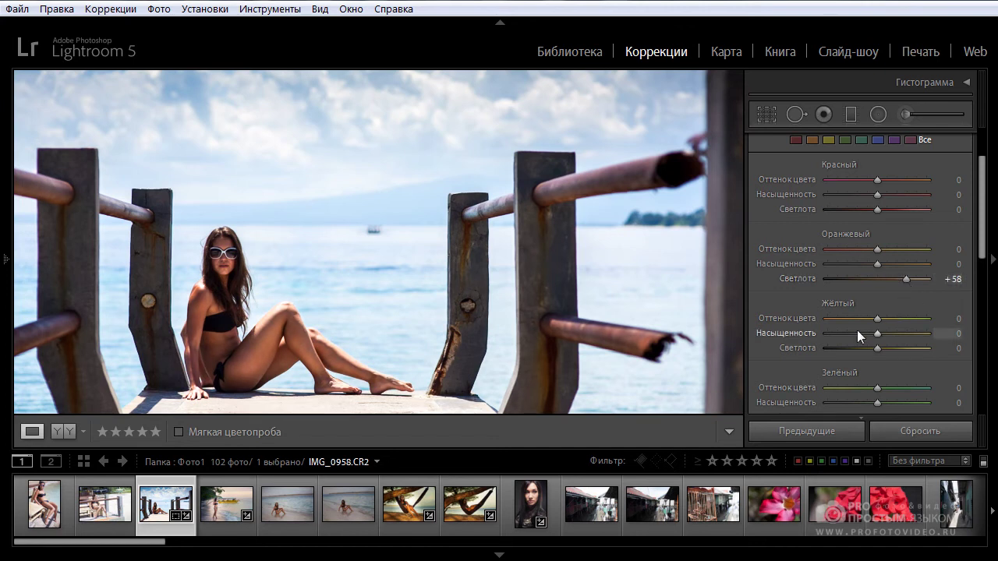
- Compare the model at 1:4 zoom with the unedited version and set the Luminance of Orange to +36
mouse_move(11, 261)
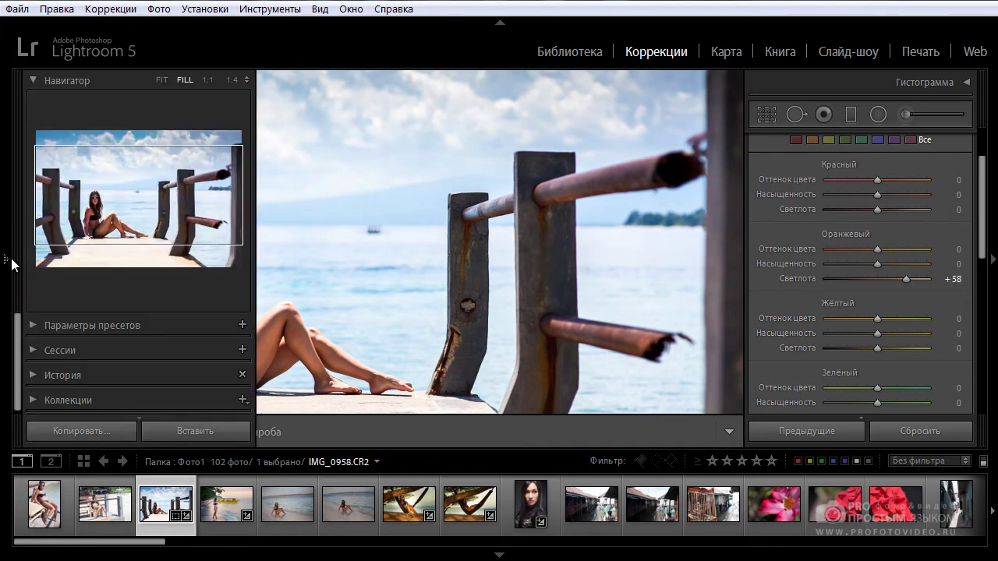
click(232, 80)
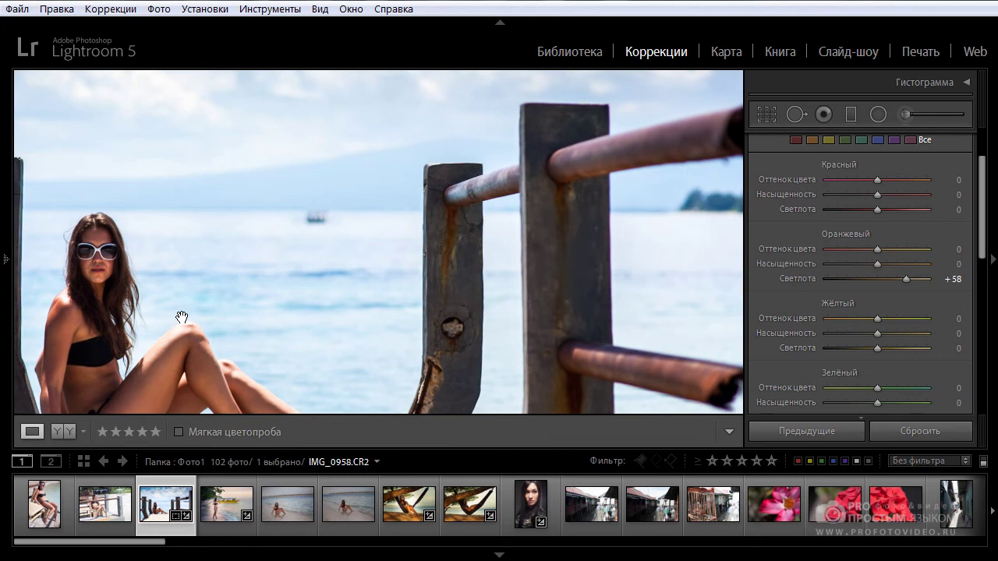
click(183, 317)
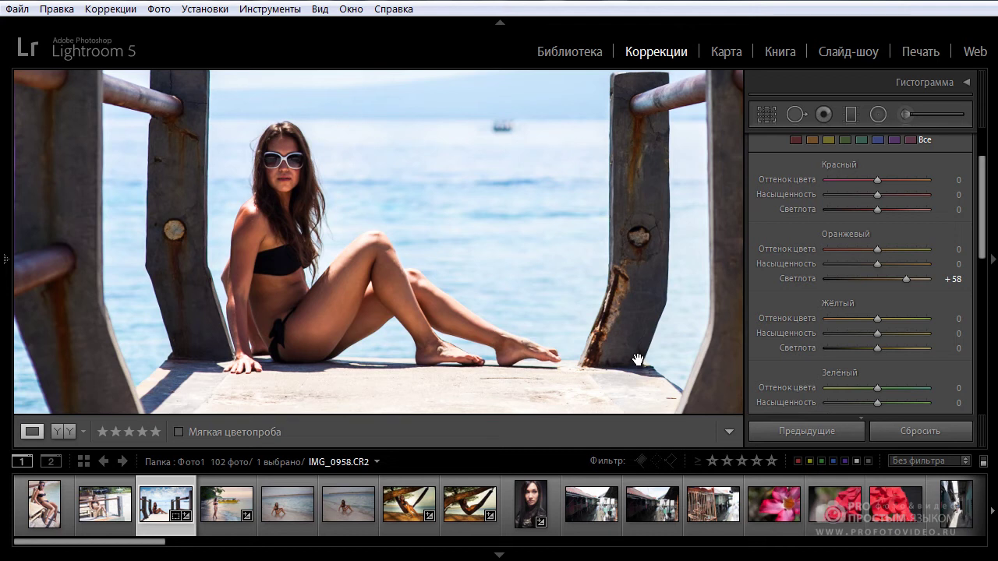
key(backslash)
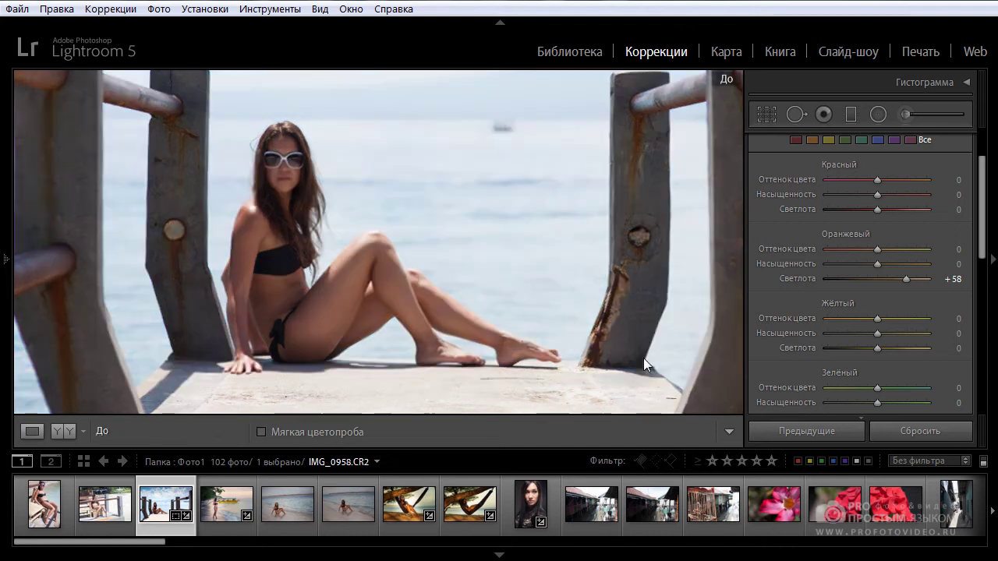
key(backslash)
mouse_move(906, 278)
mouse_down()
mouse_move(869, 282)
mouse_move(894, 284)
mouse_up()
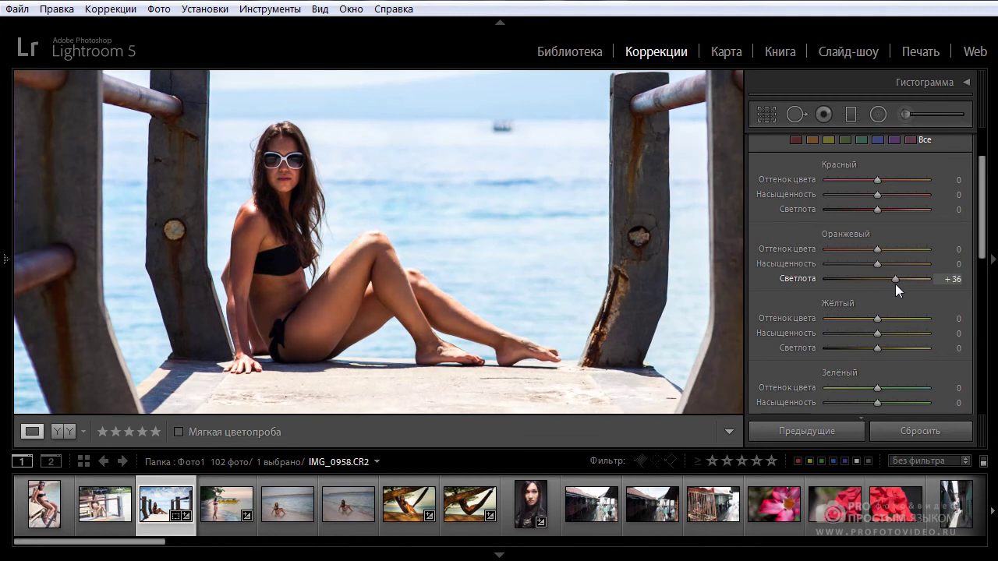
- Deepen the sea and sky by setting the Luminance of Blue to -41
drag(979, 217, 997, 297)
drag(521, 167, 588, 189)
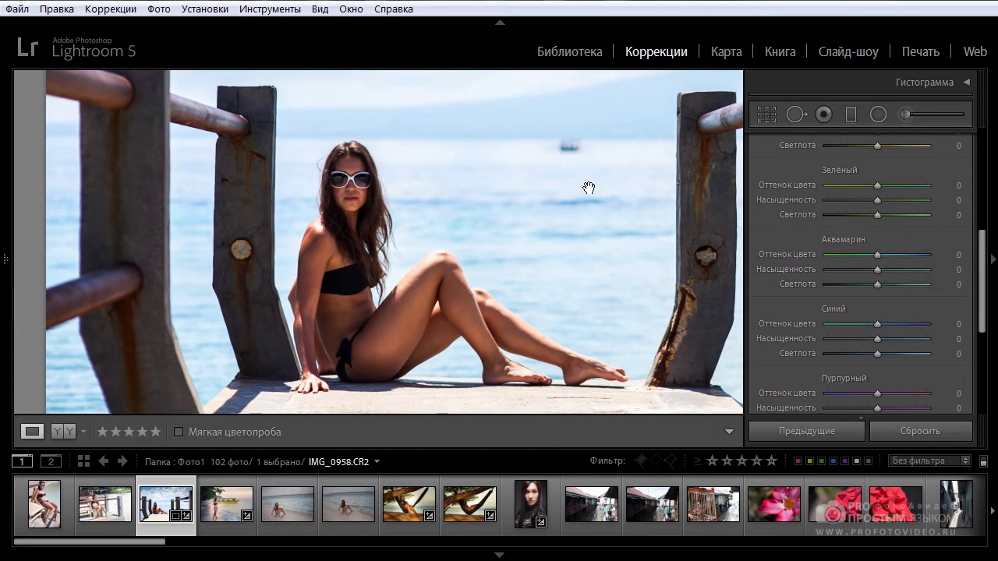
drag(588, 188, 587, 204)
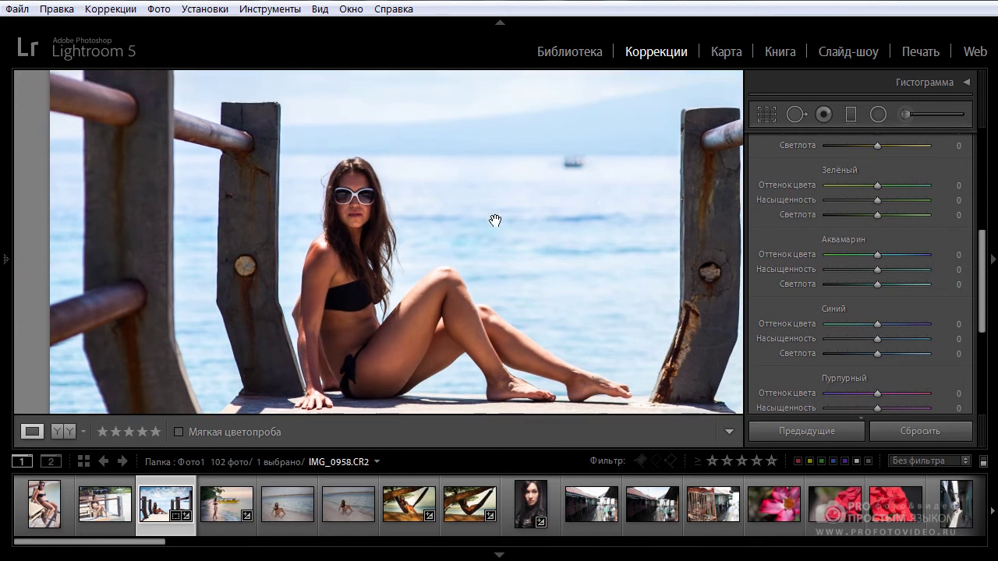
drag(602, 295, 590, 279)
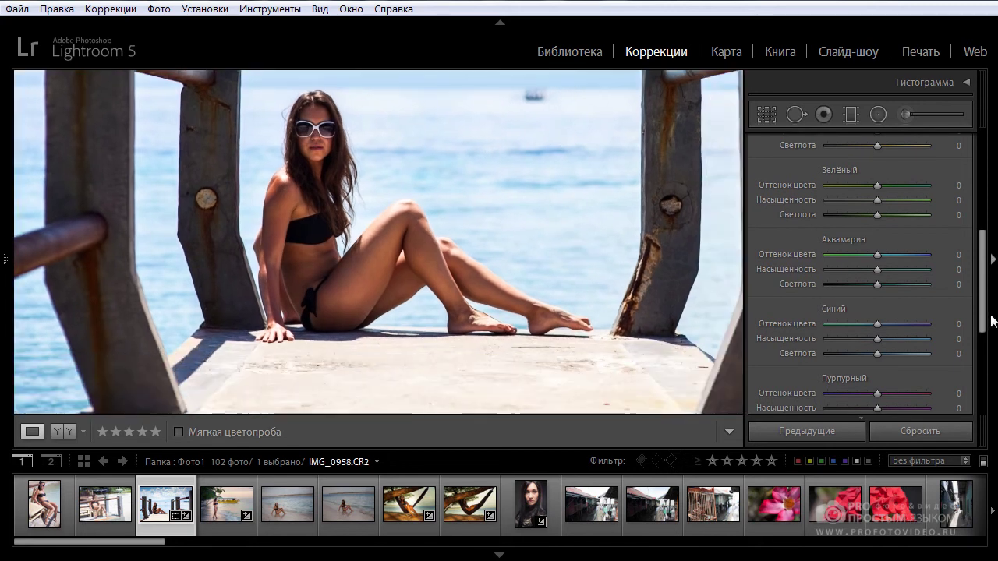
drag(982, 310, 983, 319)
click(874, 328)
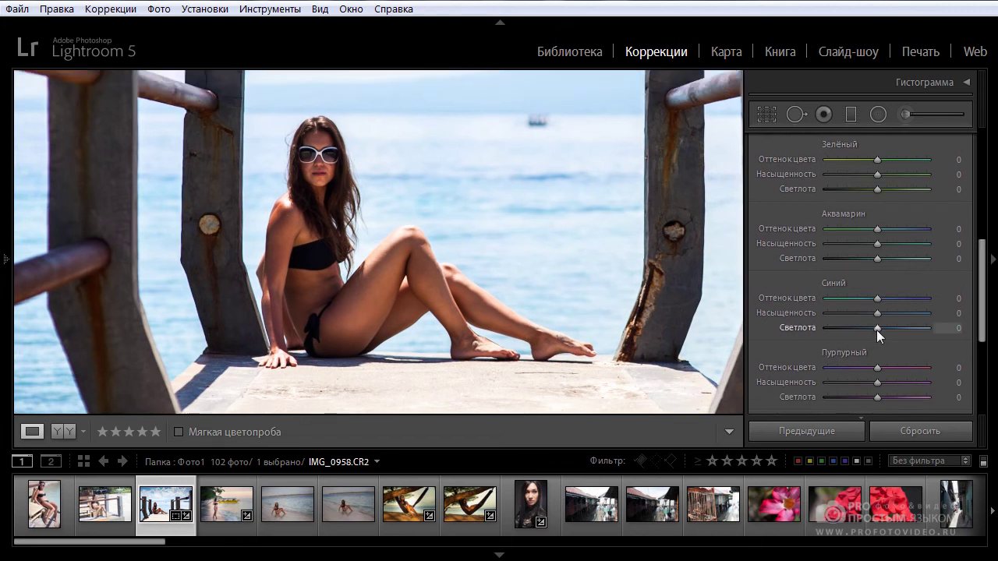
mouse_move(876, 330)
mouse_down()
mouse_move(824, 326)
mouse_move(869, 327)
mouse_move(857, 331)
mouse_up()
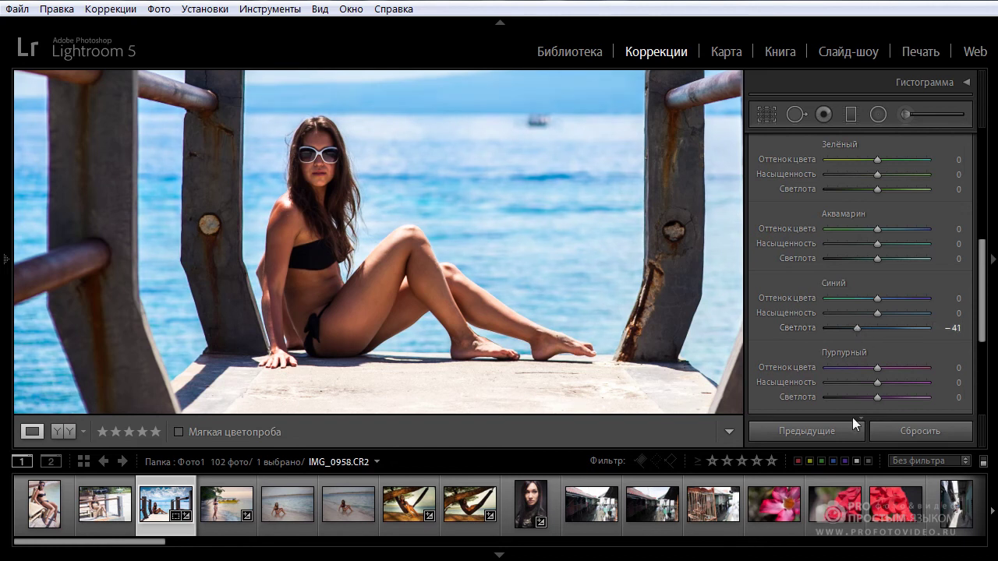
drag(546, 147, 553, 202)
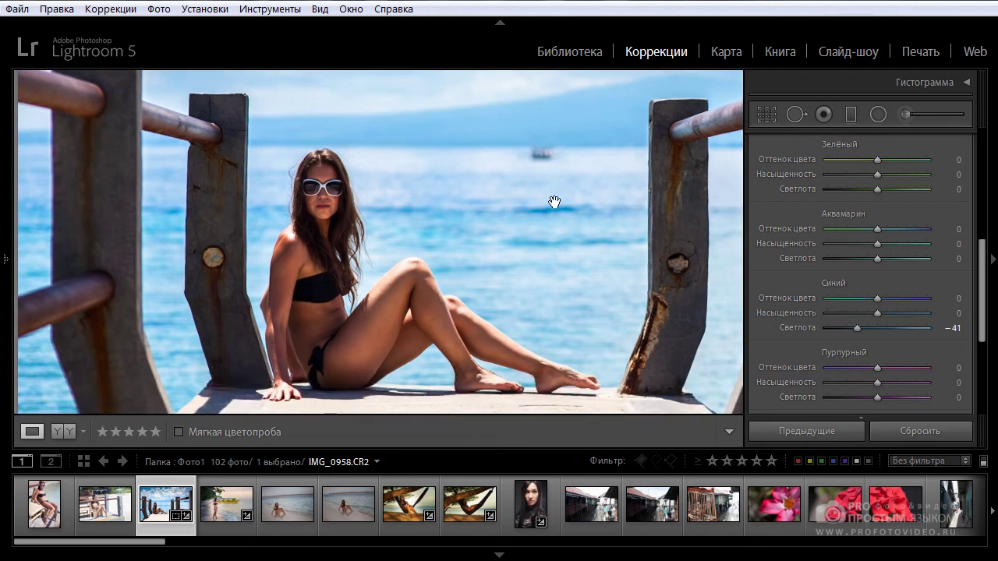
- Return to the basic adjustments and set the whole photo's Clarity to +30
drag(981, 265, 994, 175)
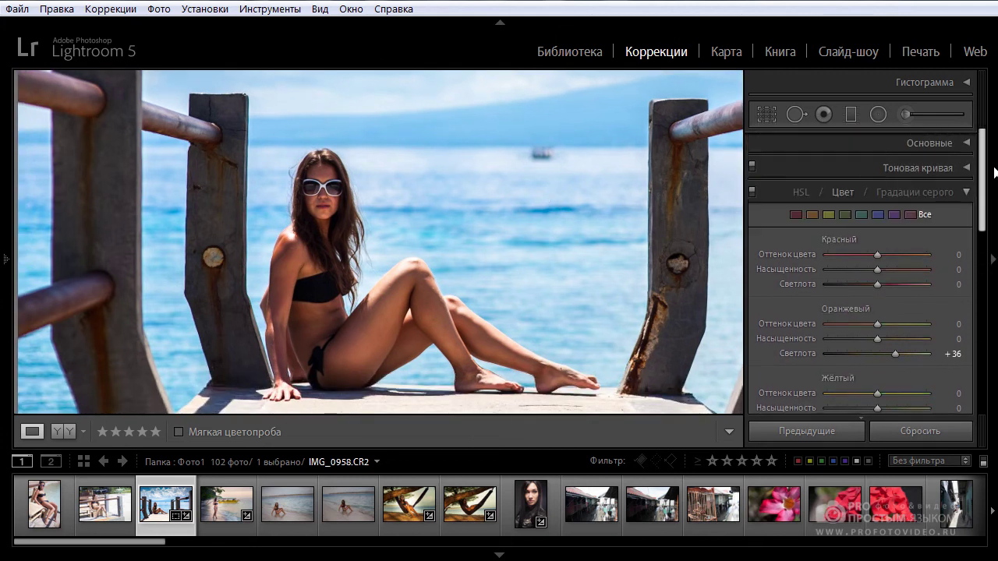
click(971, 190)
click(967, 144)
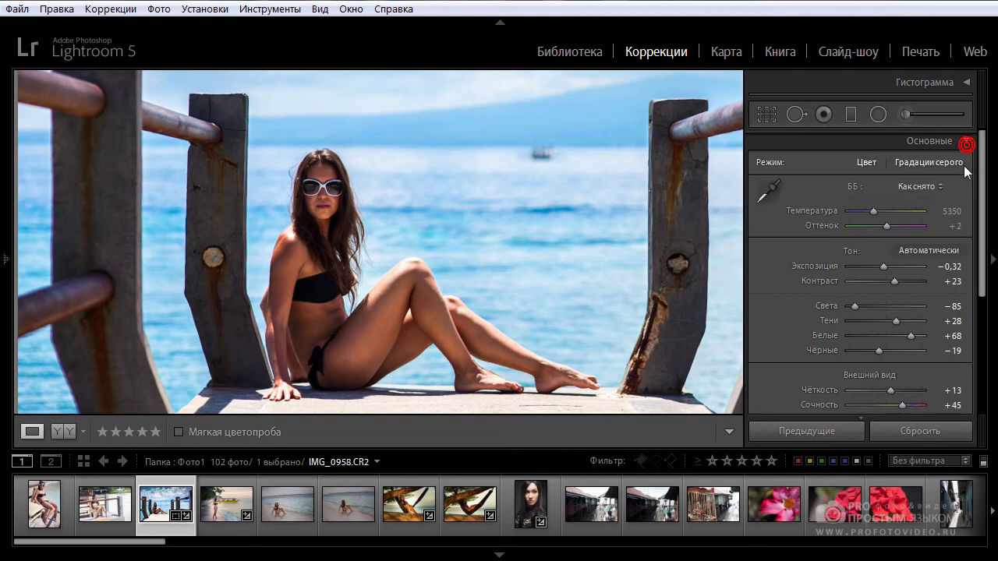
drag(988, 257, 991, 305)
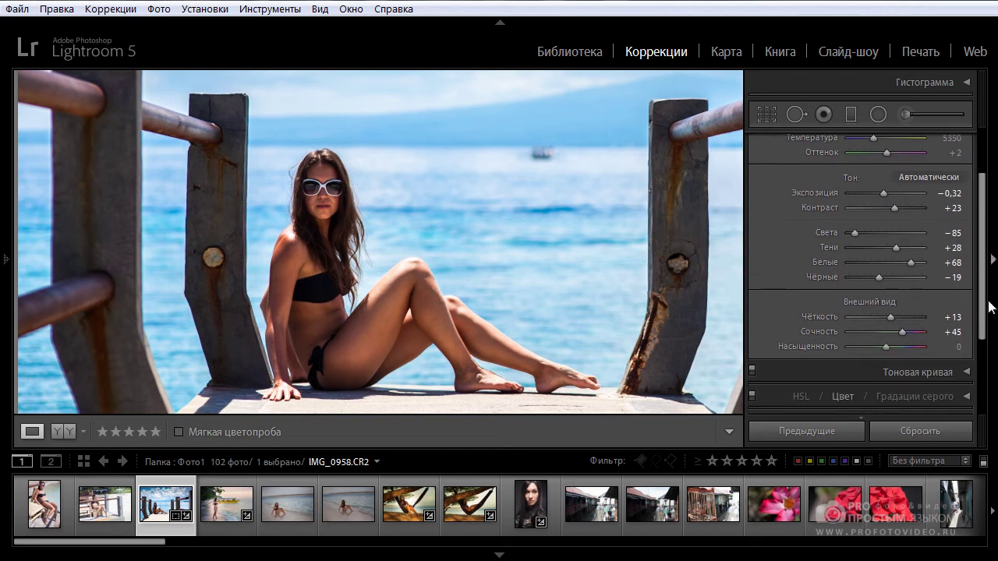
mouse_move(892, 316)
mouse_down()
mouse_move(866, 317)
mouse_move(903, 318)
mouse_up()
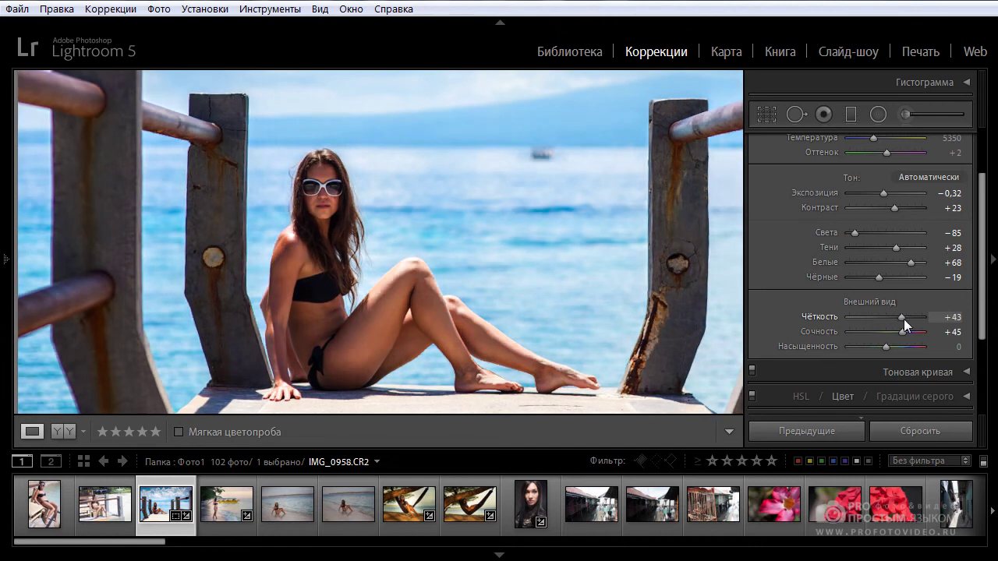
double_click(905, 318)
drag(884, 315, 894, 319)
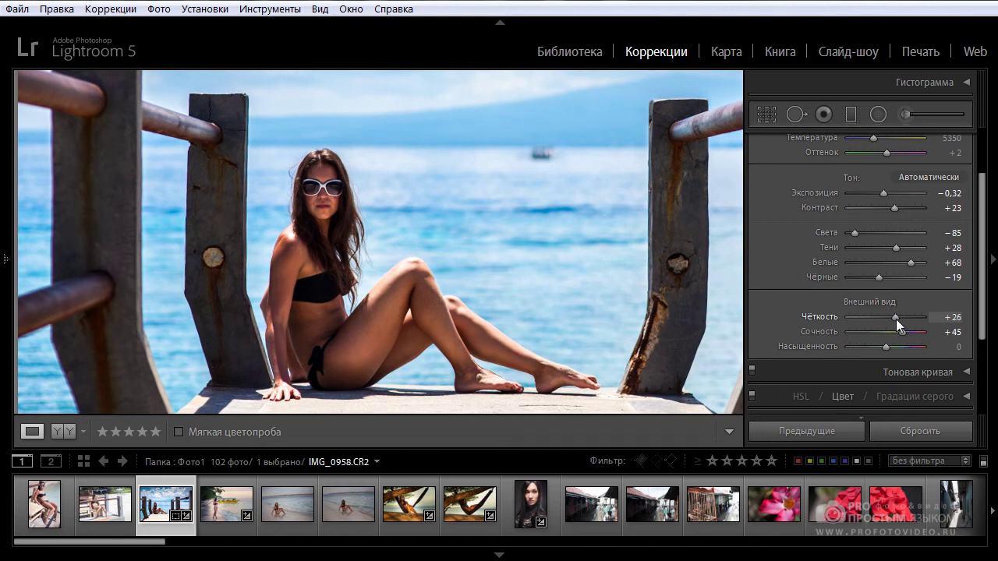
drag(896, 319, 897, 319)
drag(985, 319, 982, 332)
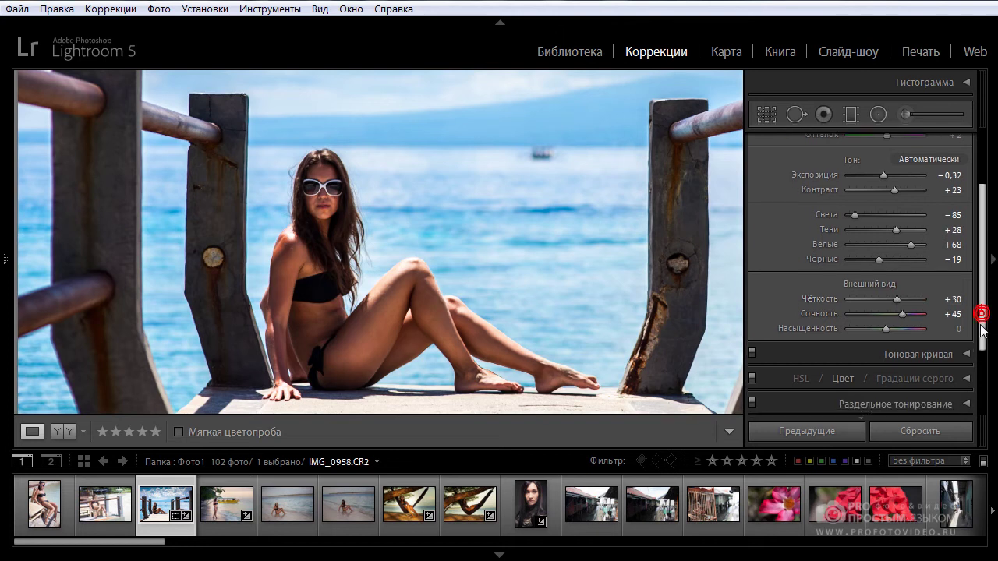
- Paint an Adjustment Brush mask over the model, hide the mask overlay and set the mask's Clarity to -100
click(905, 115)
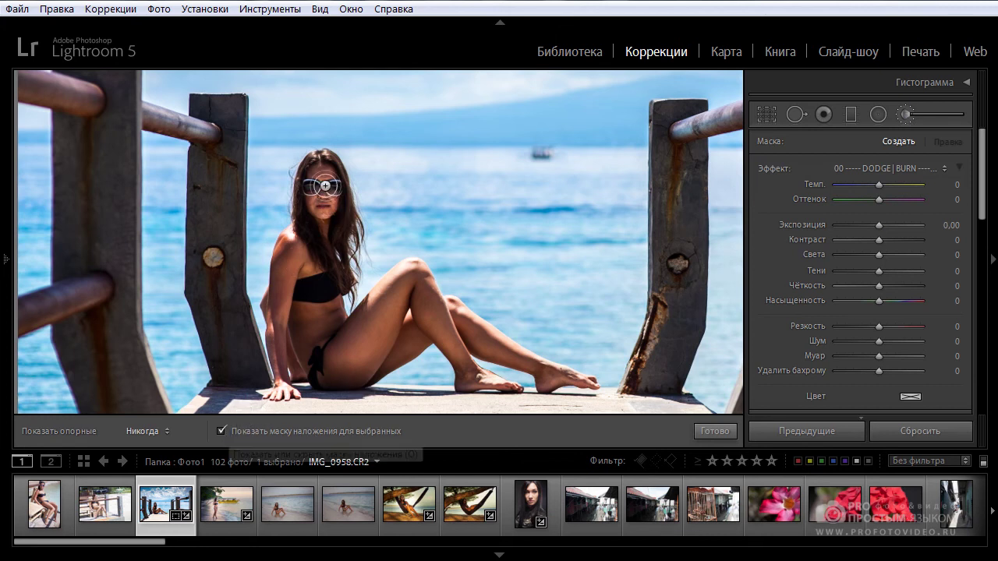
mouse_move(322, 176)
mouse_down()
mouse_move(316, 234)
mouse_move(320, 174)
mouse_move(324, 202)
mouse_move(290, 260)
mouse_move(286, 339)
mouse_move(309, 267)
mouse_move(311, 333)
mouse_move(332, 351)
mouse_move(326, 298)
mouse_move(327, 343)
mouse_move(315, 355)
mouse_move(329, 366)
mouse_move(346, 365)
mouse_move(370, 322)
mouse_move(353, 366)
mouse_move(404, 280)
mouse_move(432, 326)
mouse_move(417, 279)
mouse_move(443, 315)
mouse_move(571, 376)
mouse_move(514, 365)
mouse_move(484, 378)
mouse_move(451, 345)
mouse_move(403, 344)
mouse_move(380, 356)
mouse_move(401, 310)
mouse_move(359, 338)
mouse_move(343, 322)
mouse_move(324, 180)
mouse_move(316, 255)
mouse_move(283, 369)
mouse_move(278, 307)
mouse_move(280, 381)
mouse_move(311, 376)
mouse_up()
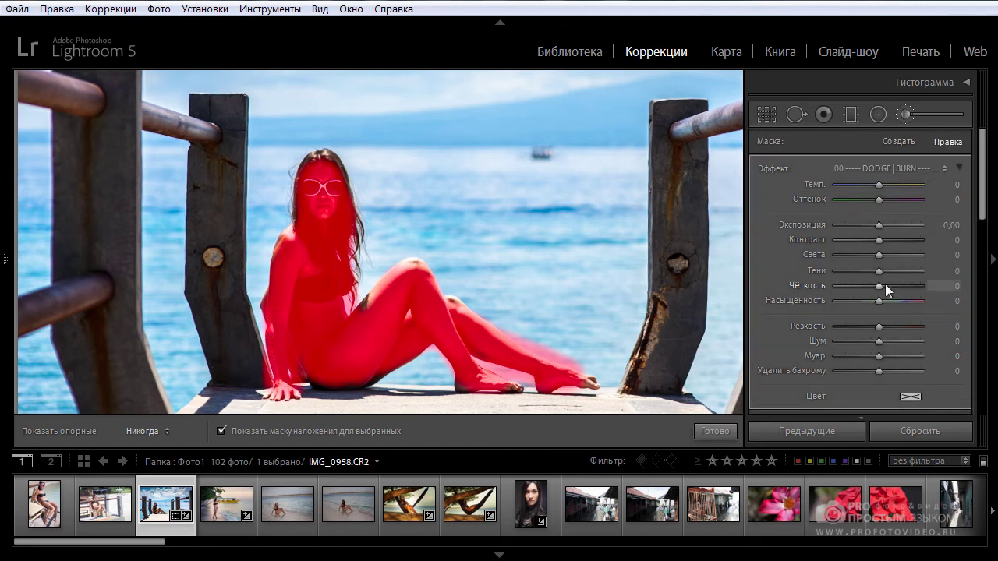
click(222, 431)
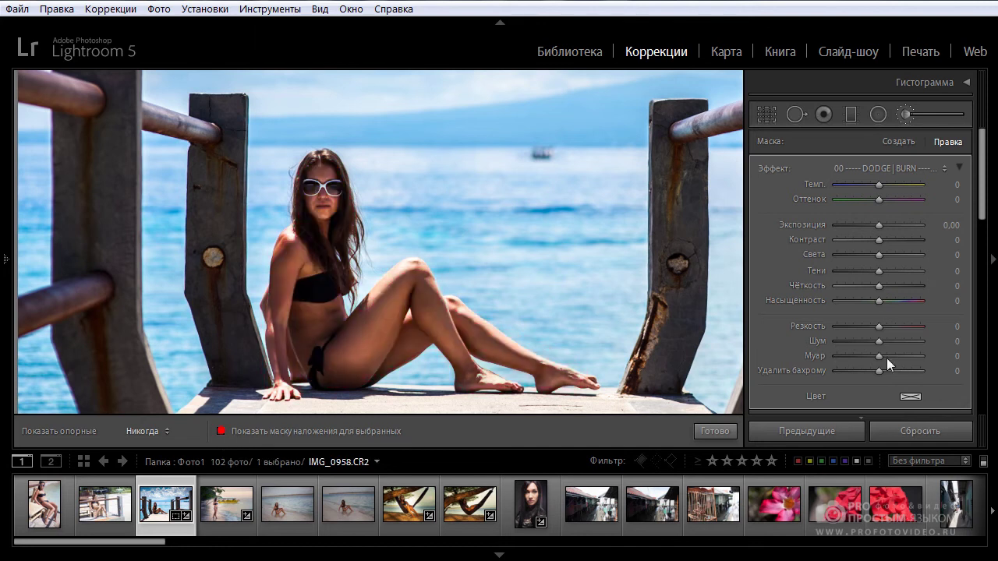
drag(879, 287, 833, 287)
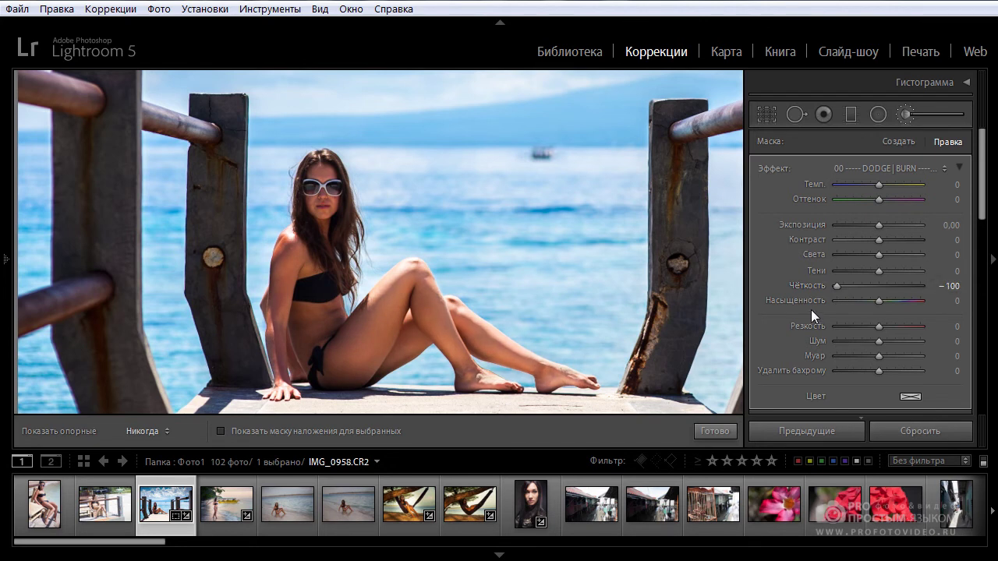
- View the photo at Fill size, compare it with the unedited version and finish the brush adjustment
mouse_move(8, 251)
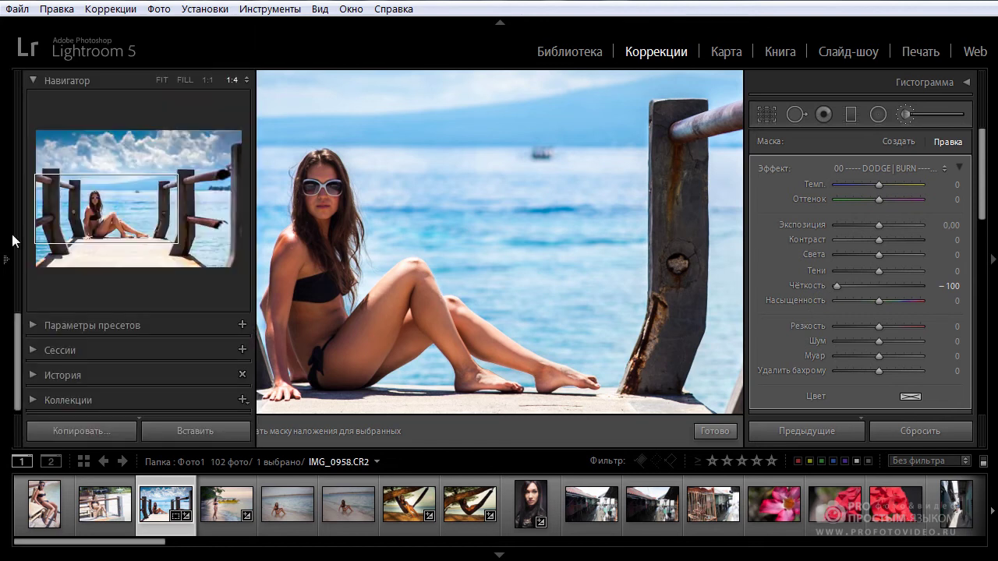
click(186, 81)
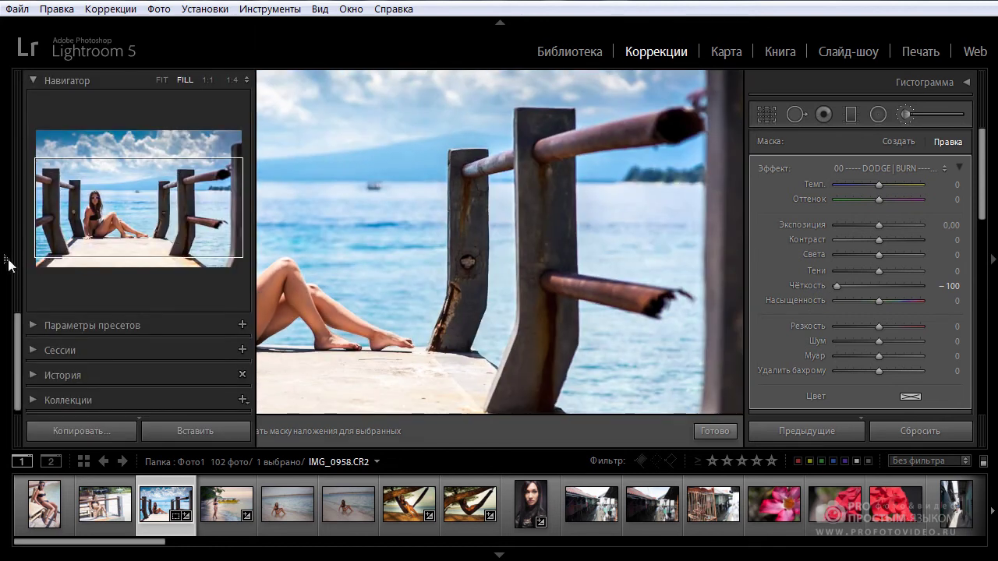
click(7, 257)
click(6, 265)
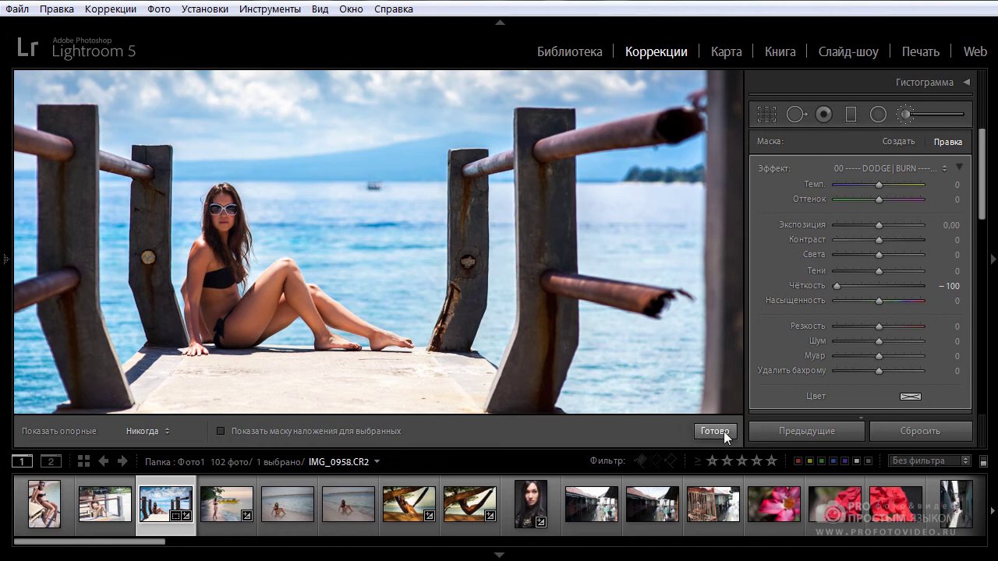
key(backslash)
key(backslash)
click(723, 430)
- View the whole photo at Fit size and compare it with the unedited version
click(418, 149)
mouse_move(457, 316)
mouse_down()
mouse_move(499, 189)
mouse_move(489, 316)
mouse_move(468, 324)
mouse_up()
mouse_move(8, 266)
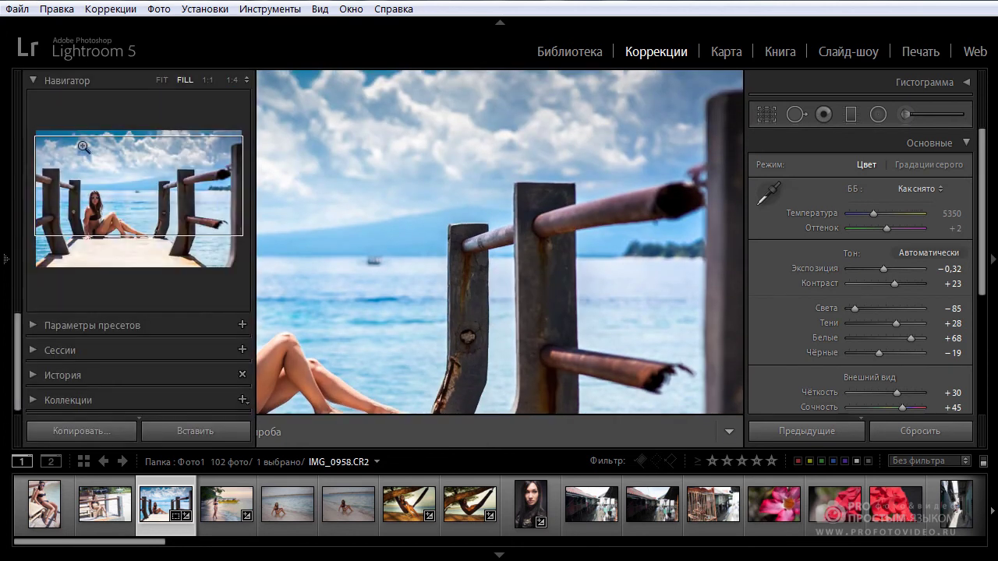
click(162, 80)
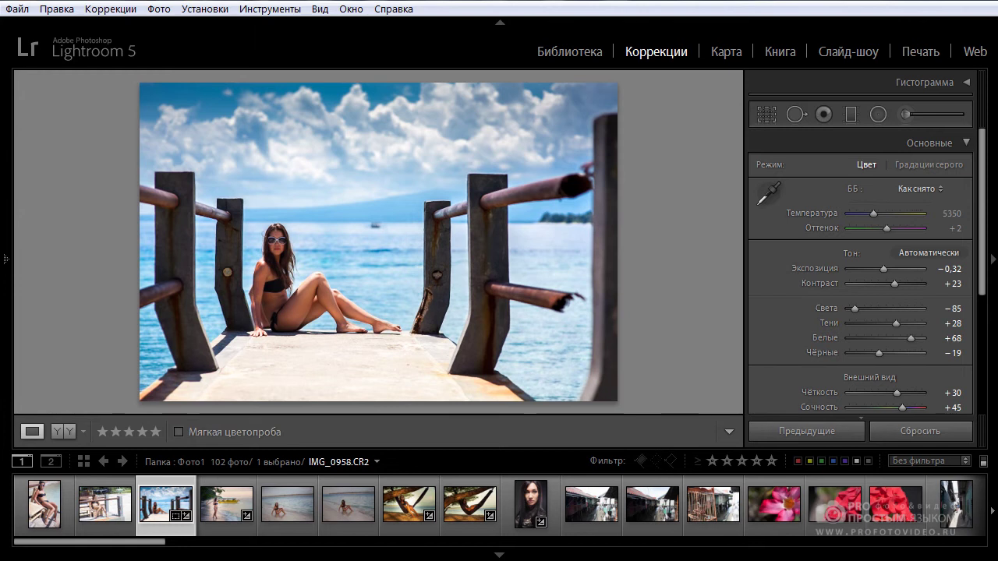
key(backslash)
key(backslash)
- Give the highlights a yellow-green split tone with Hue 67 and Saturation 27
click(969, 144)
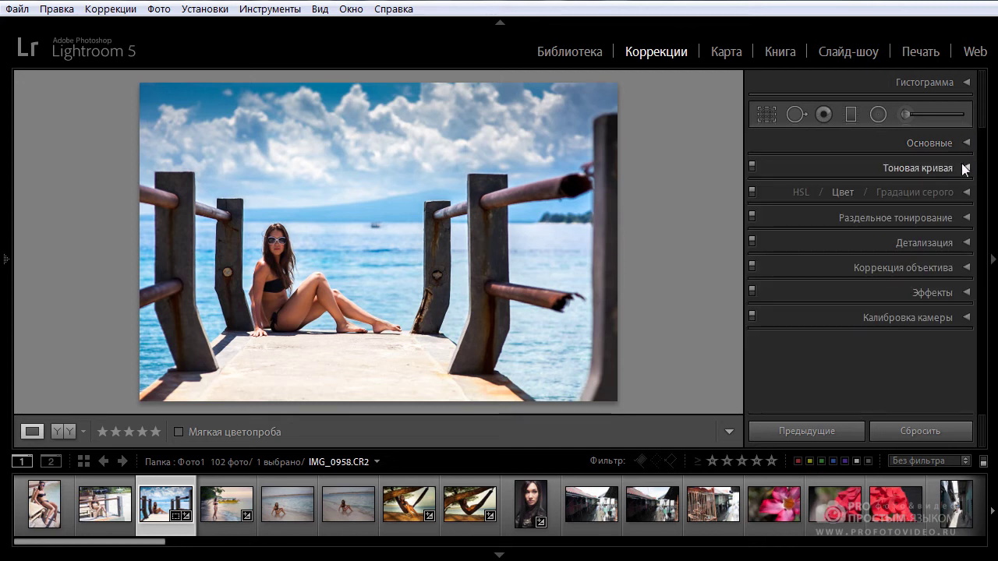
click(930, 219)
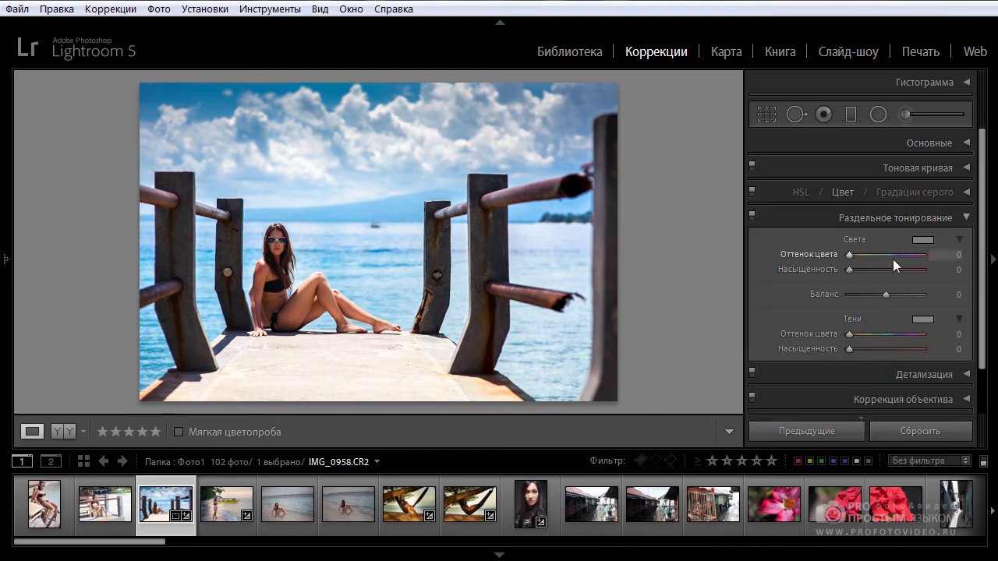
click(927, 241)
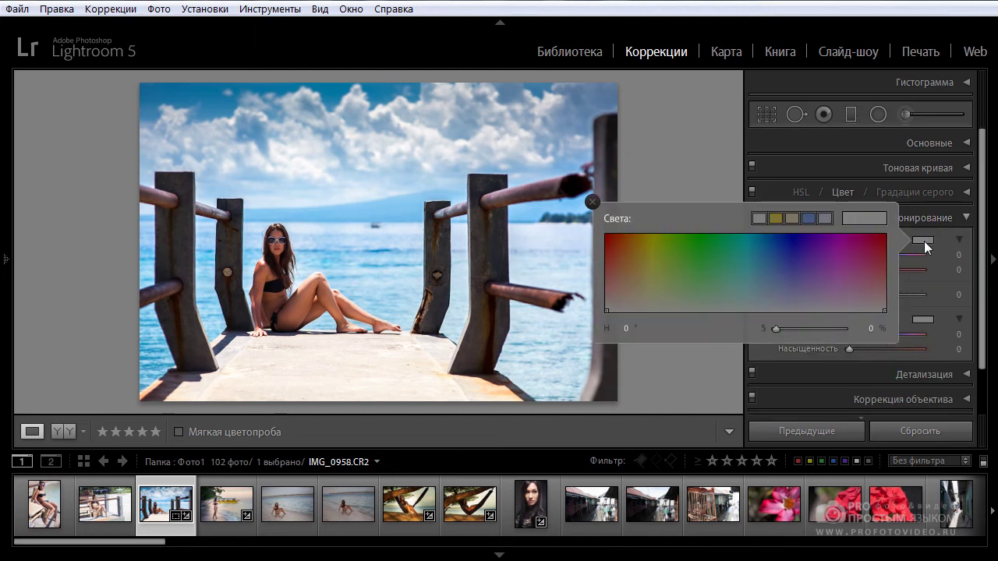
drag(624, 287, 657, 290)
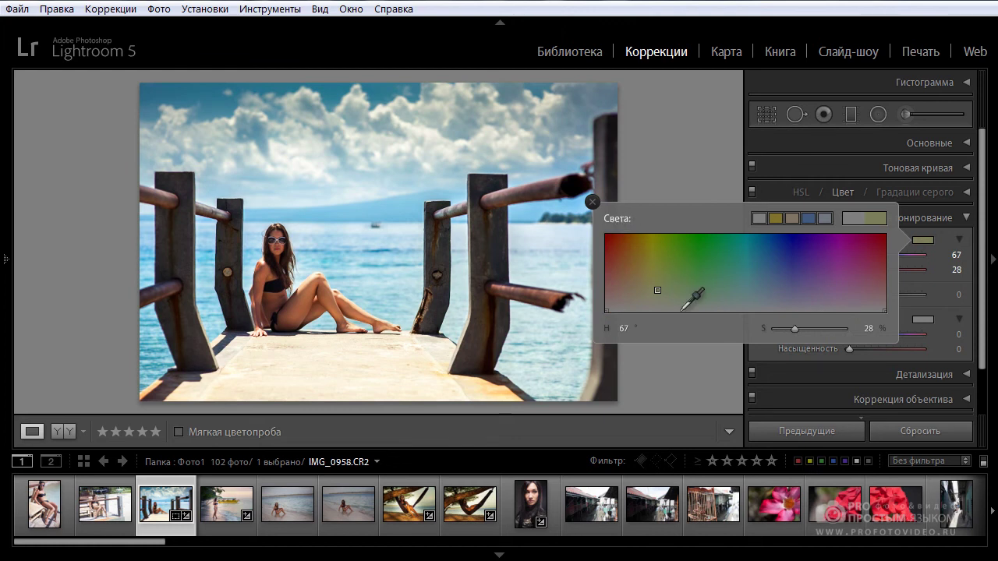
click(592, 202)
mouse_move(869, 269)
mouse_down()
mouse_move(894, 269)
mouse_move(870, 271)
mouse_up()
drag(863, 272, 859, 273)
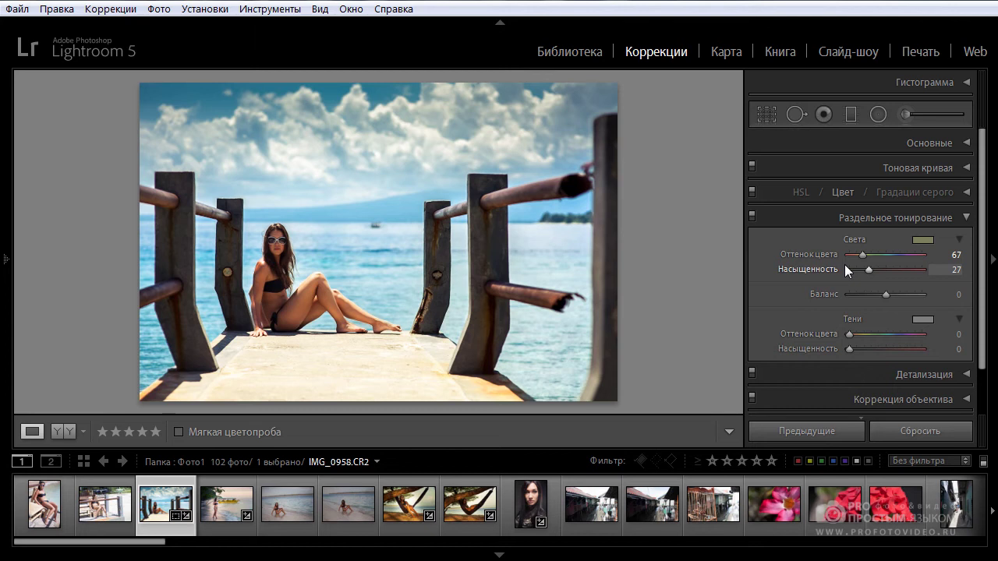
click(959, 223)
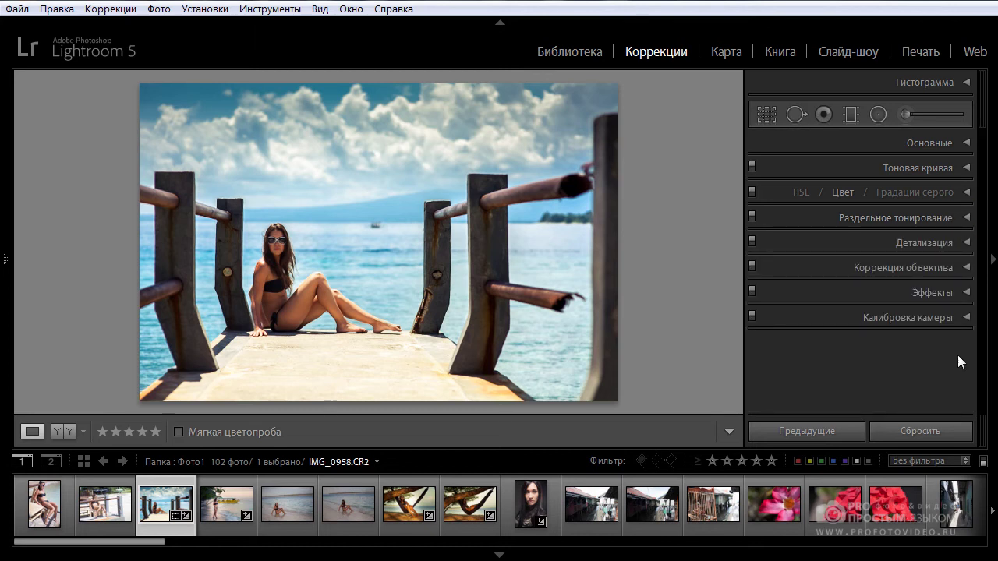
- Compare the split-toned pier photo with its unedited version
key(backslash)
key(backslash)
key(backslash)
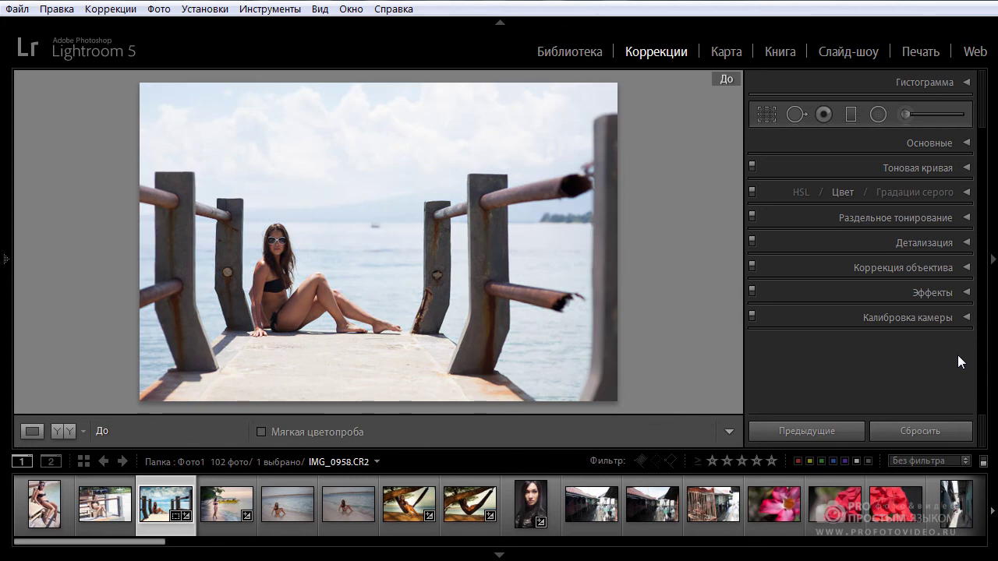
key(backslash)
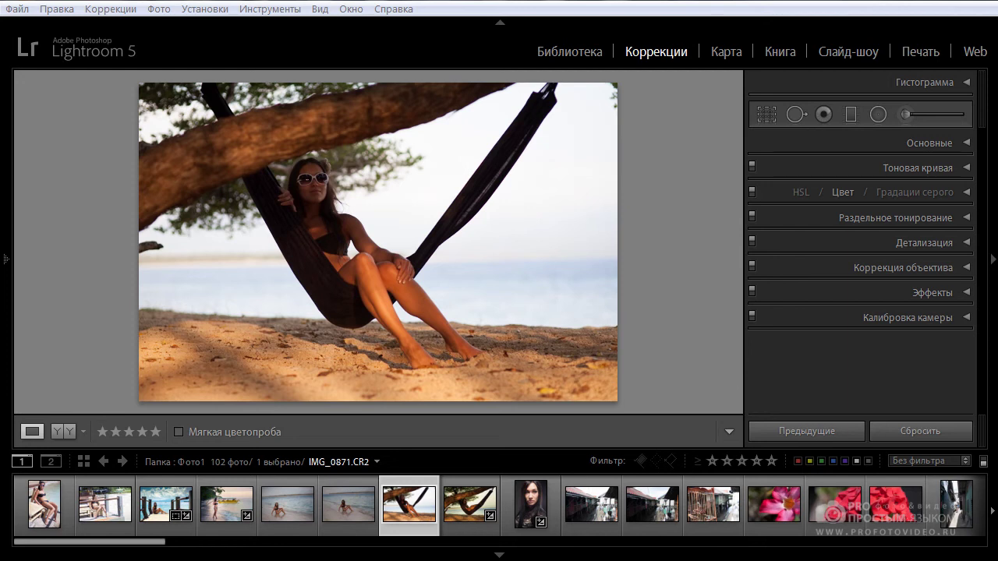
- On IMG_0871.CR2, check the histogram and set Exposure to +0.43 and Contrast to -9 in the basic adjustments
click(966, 83)
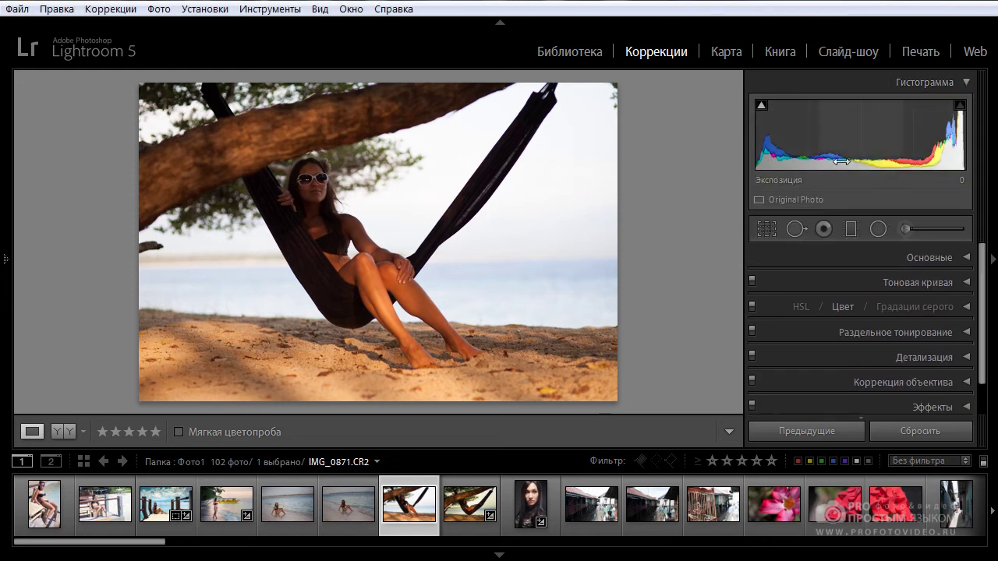
click(936, 82)
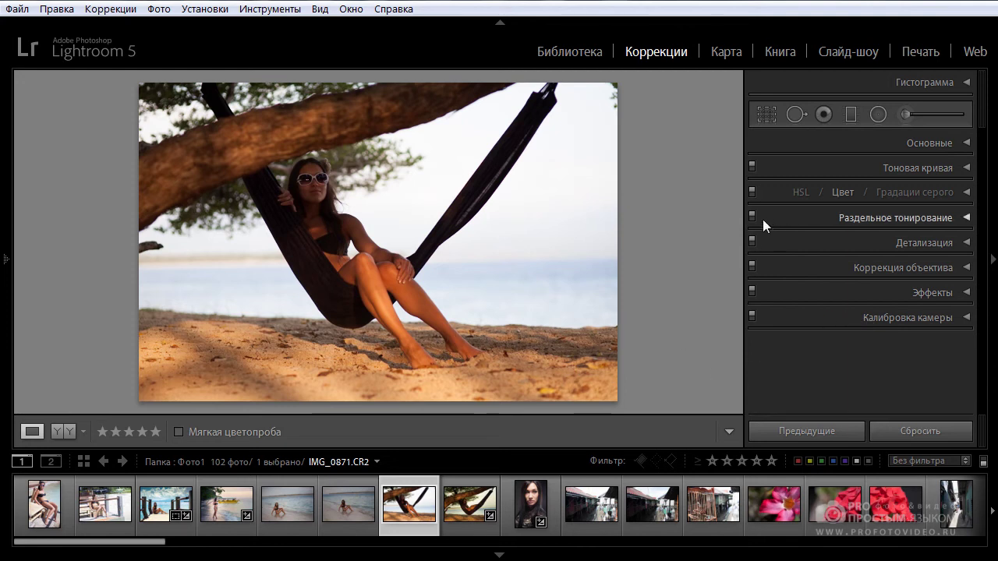
click(965, 143)
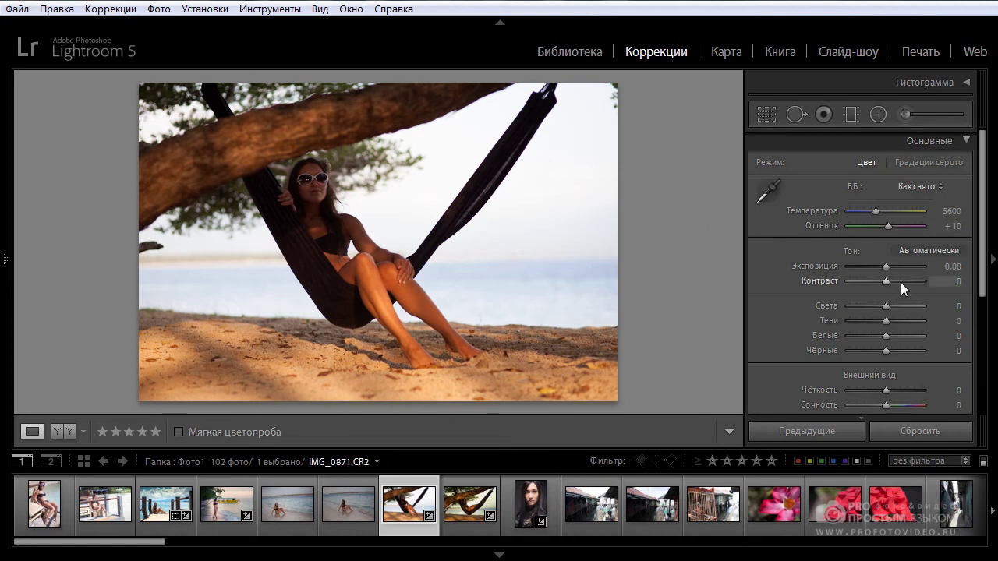
drag(982, 259, 984, 312)
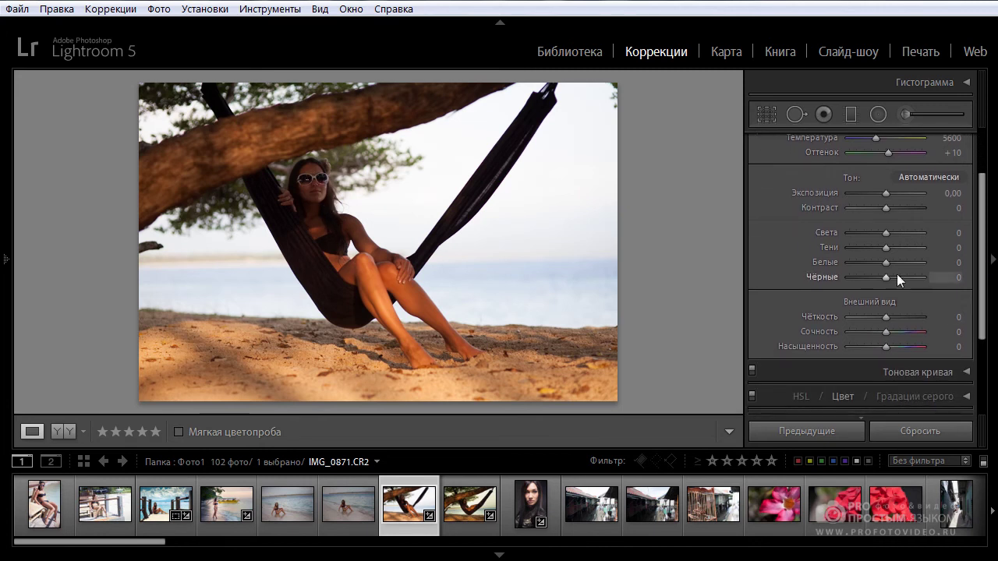
drag(883, 194, 884, 206)
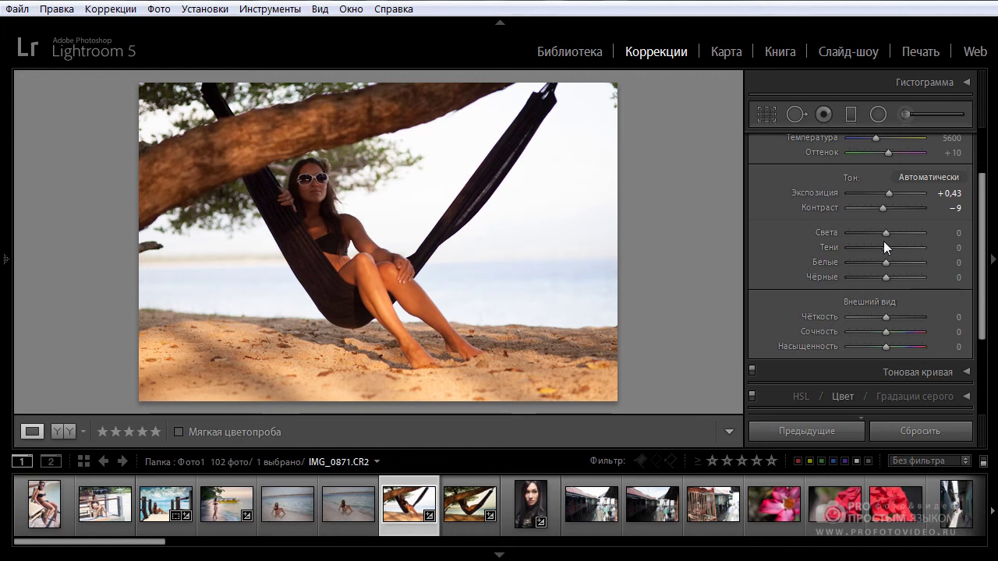
- Enlarge the hammock photo to 1:4 and set Shadows to +49 to brighten the model
click(6, 257)
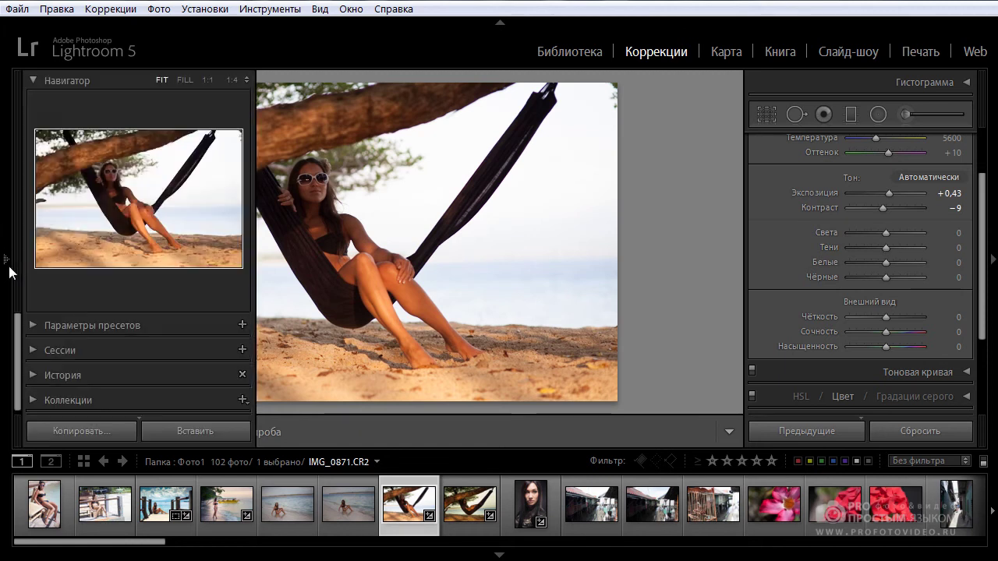
click(231, 86)
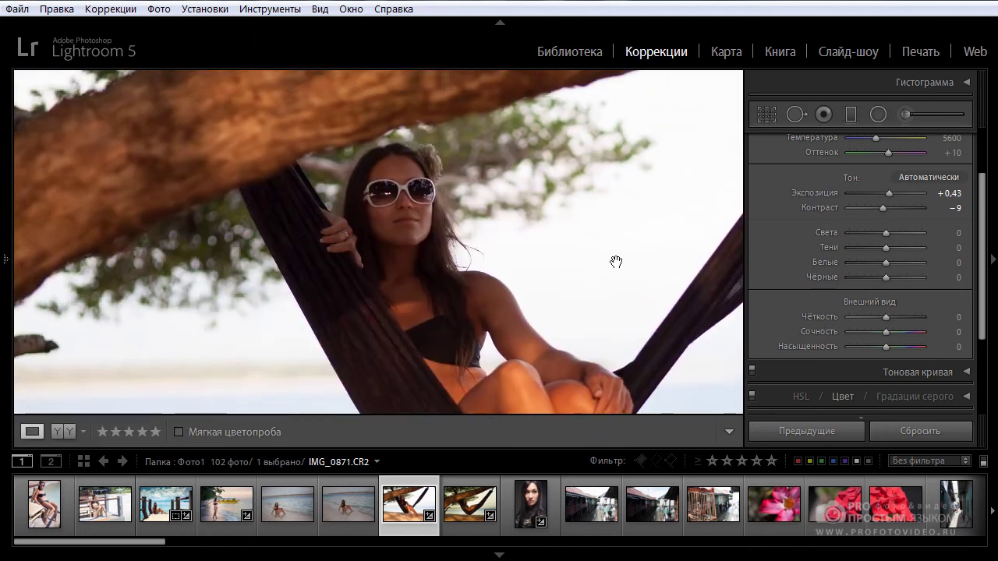
mouse_move(883, 239)
mouse_down()
mouse_move(867, 233)
mouse_move(894, 235)
mouse_move(870, 235)
mouse_move(886, 236)
mouse_up()
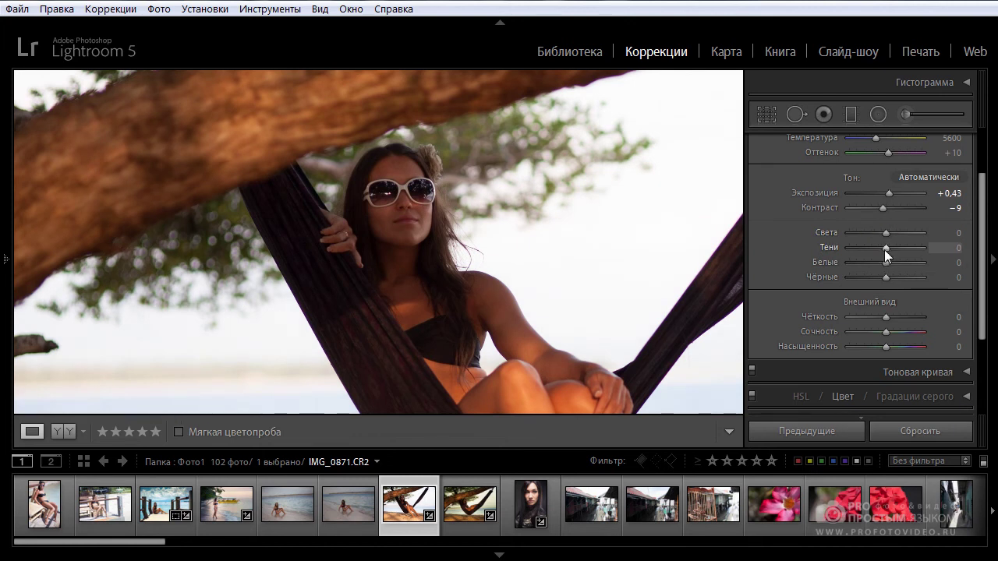
drag(886, 248, 905, 249)
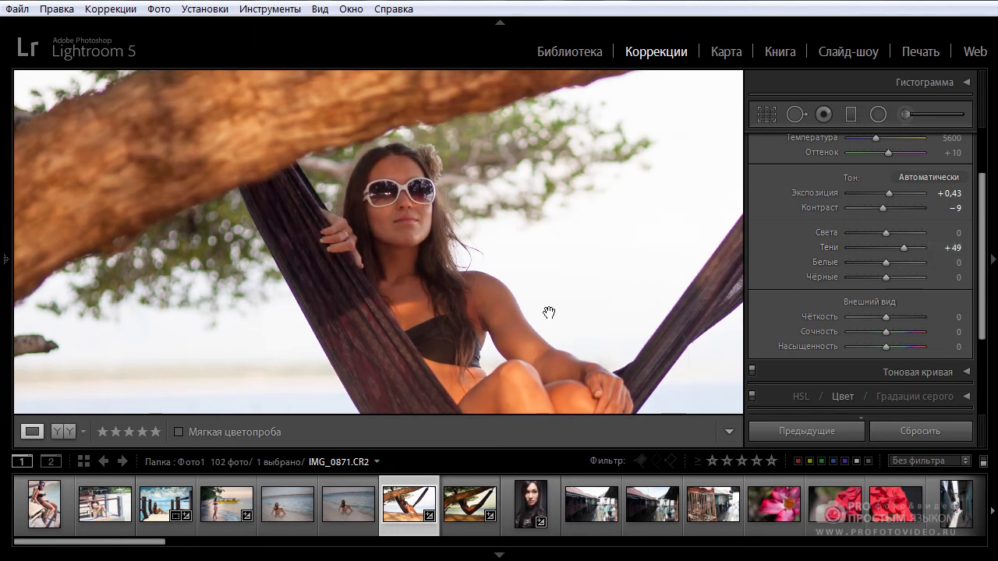
- Examine the model's face, body and legs up close and compare the brightened shadows with the unedited version
mouse_move(537, 324)
mouse_down()
mouse_move(573, 219)
mouse_move(542, 301)
mouse_move(525, 301)
mouse_up()
key(backslash)
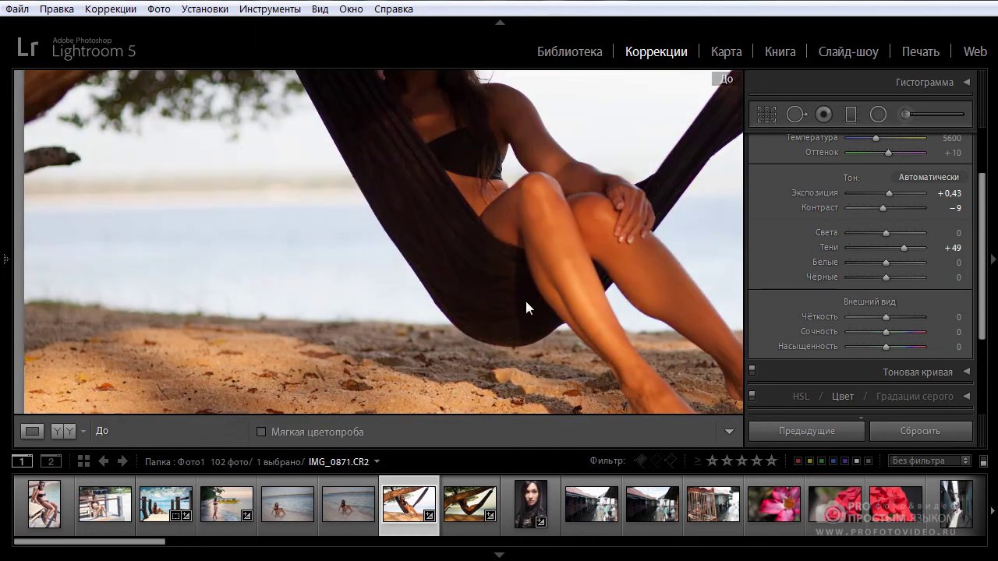
key(backslash)
drag(525, 301, 519, 270)
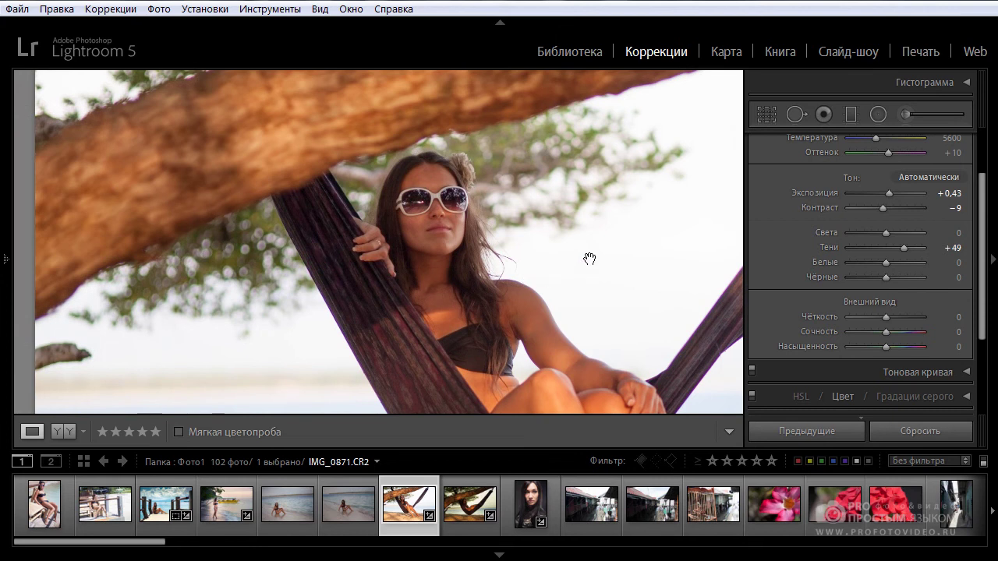
drag(586, 256, 490, 240)
drag(512, 285, 517, 252)
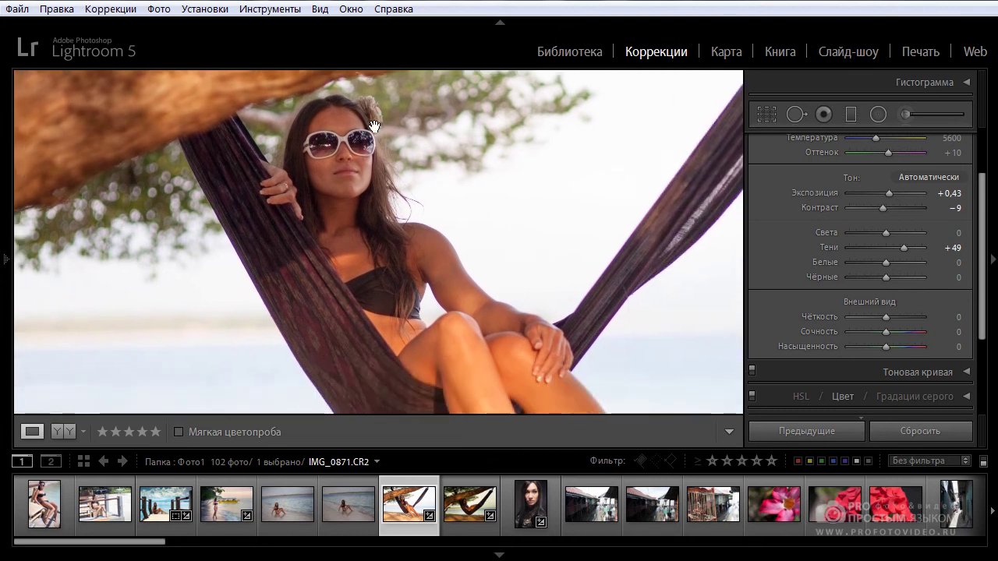
drag(579, 330, 592, 272)
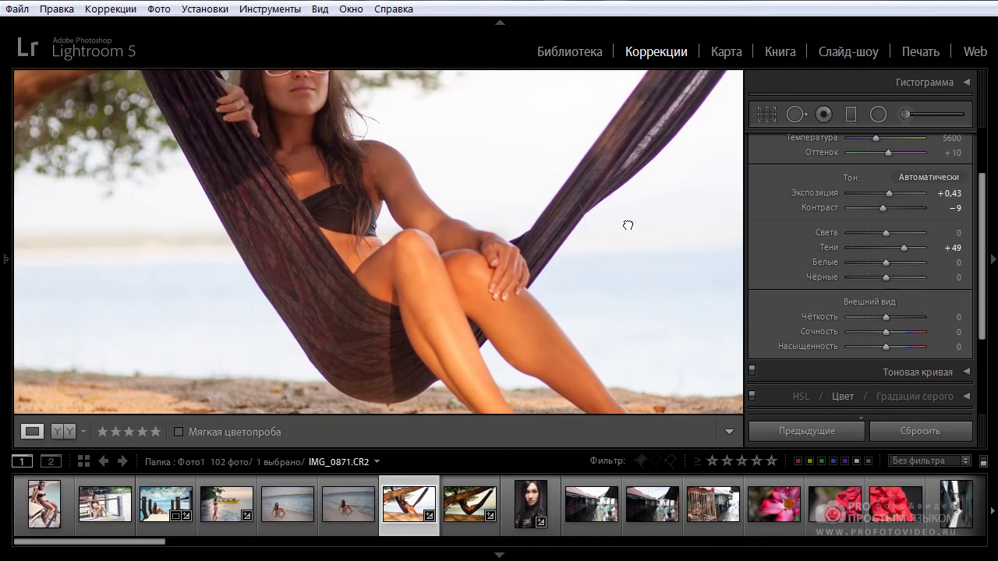
- Set the hammock photo's Clarity to +19 and Vibrance to +34
drag(626, 222, 730, 297)
mouse_move(886, 318)
mouse_down()
mouse_move(920, 322)
mouse_move(892, 323)
mouse_up()
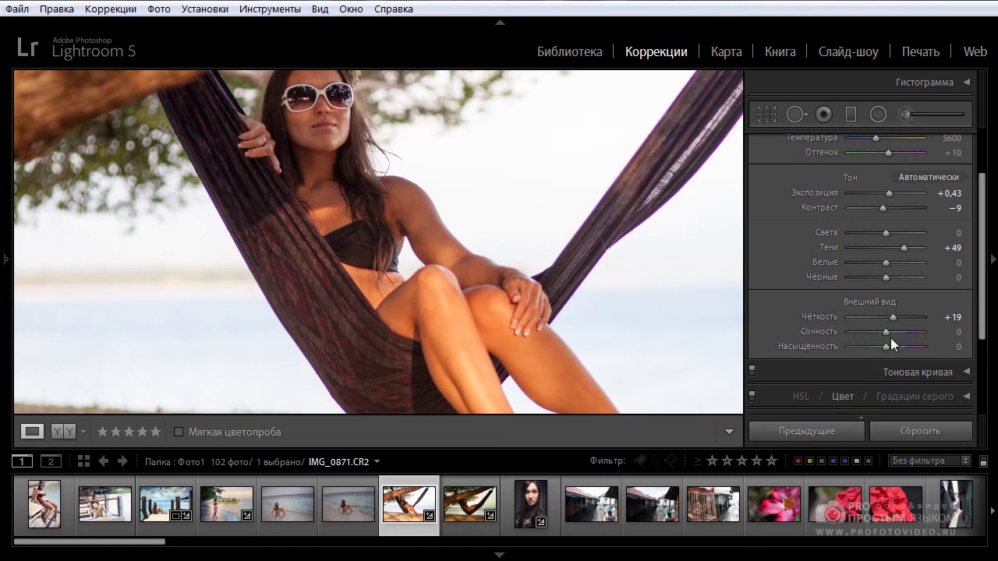
drag(886, 334, 896, 335)
- Inspect the model and hammock at 1:4 and return to the whole photo at Fit size
drag(553, 210, 562, 304)
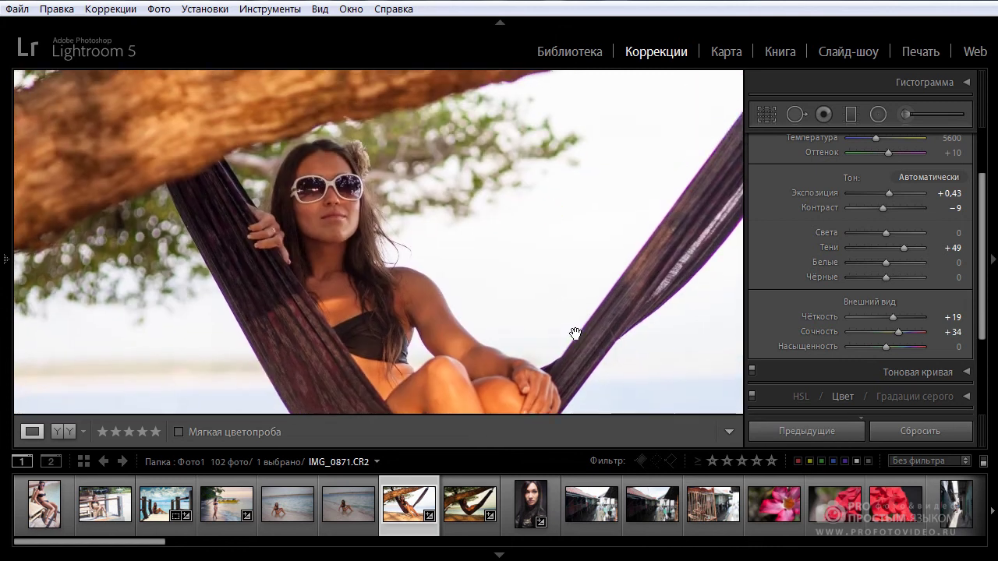
mouse_move(555, 355)
mouse_down()
mouse_move(545, 234)
mouse_move(562, 296)
mouse_up()
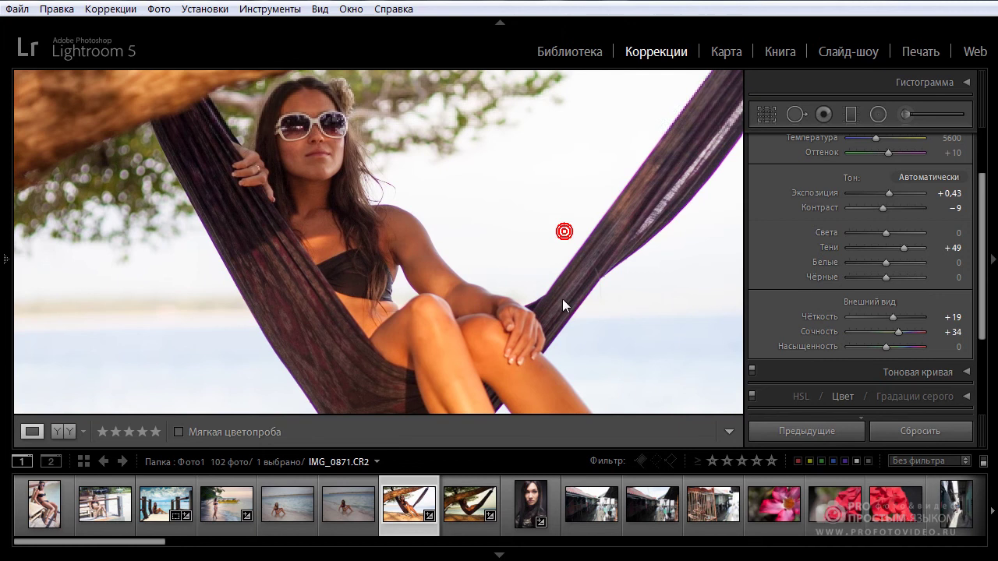
drag(572, 340, 492, 267)
mouse_move(610, 348)
mouse_down()
mouse_move(612, 276)
mouse_move(573, 188)
mouse_move(572, 265)
mouse_up()
drag(568, 192, 583, 258)
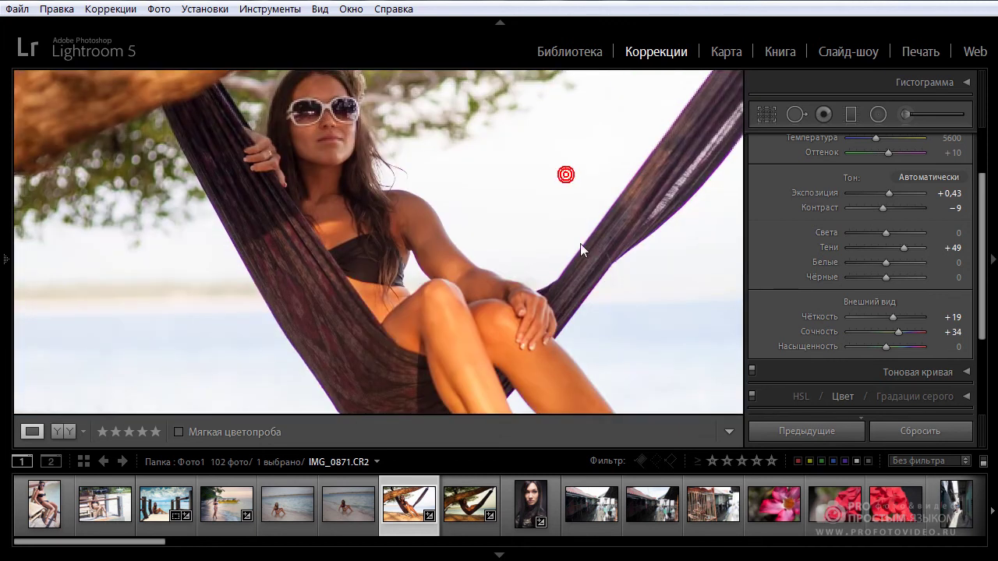
drag(549, 167, 544, 220)
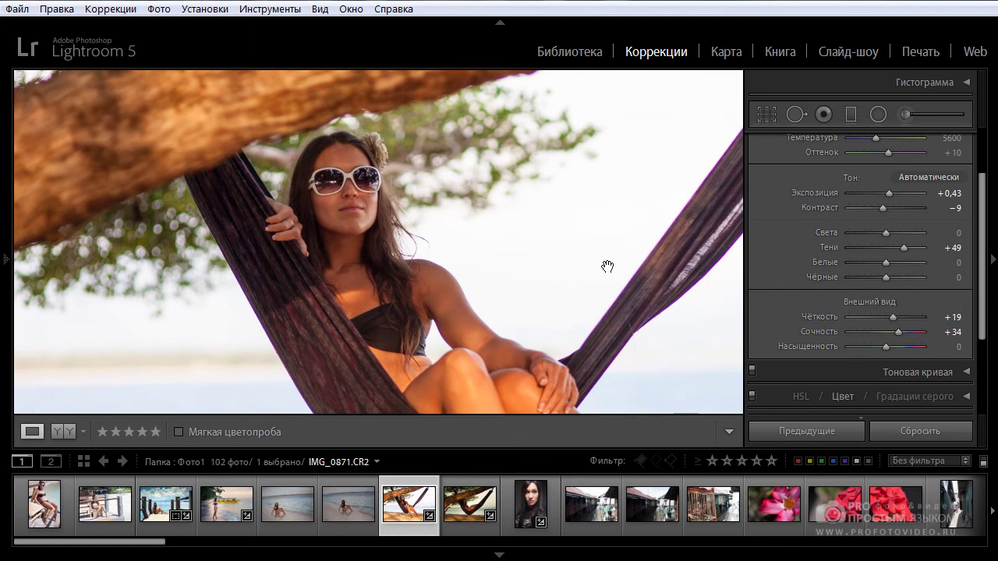
mouse_move(9, 263)
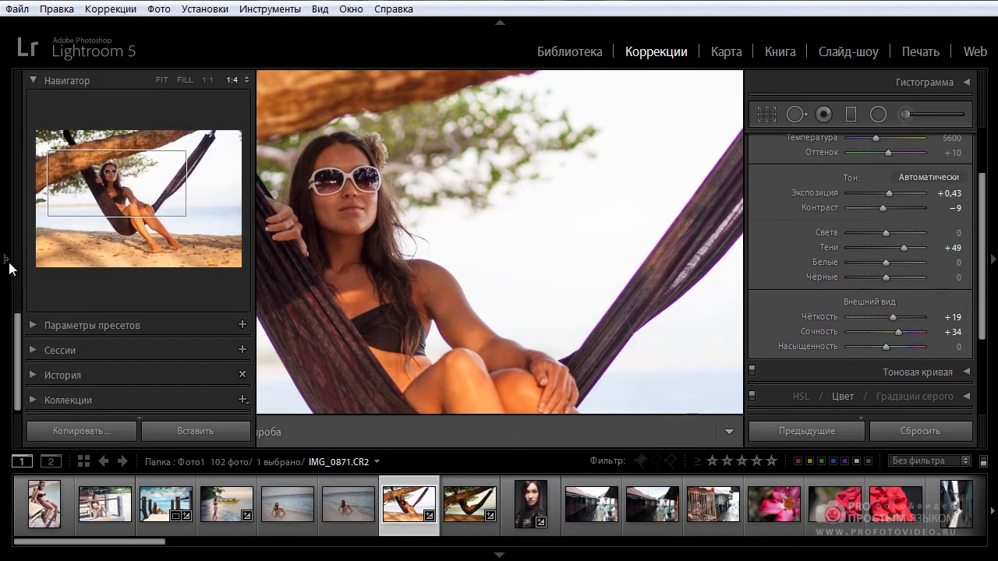
click(161, 80)
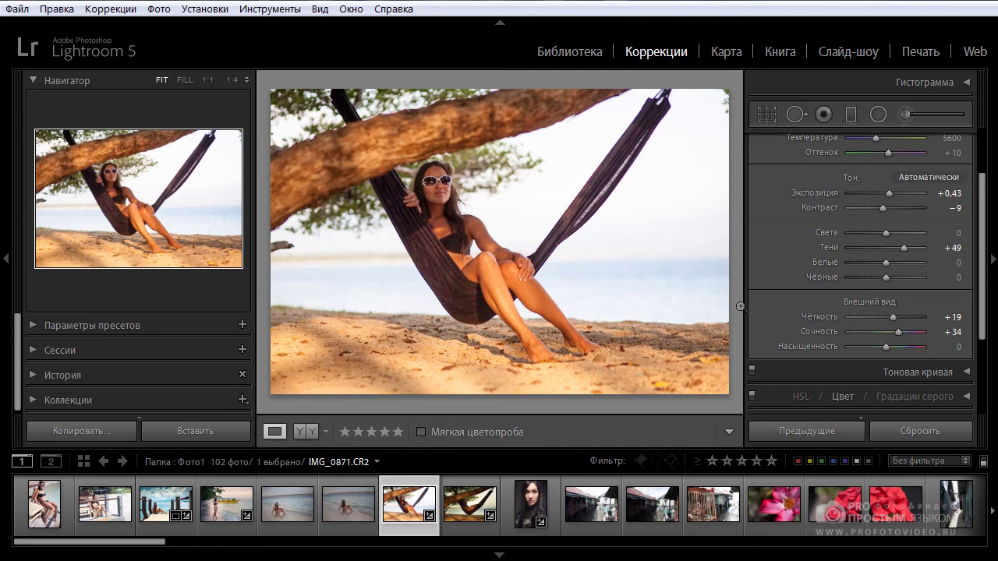
- Draw a Radial Filter ellipse around the model in the hammock, tilted along her body and centred near her elbow
click(878, 115)
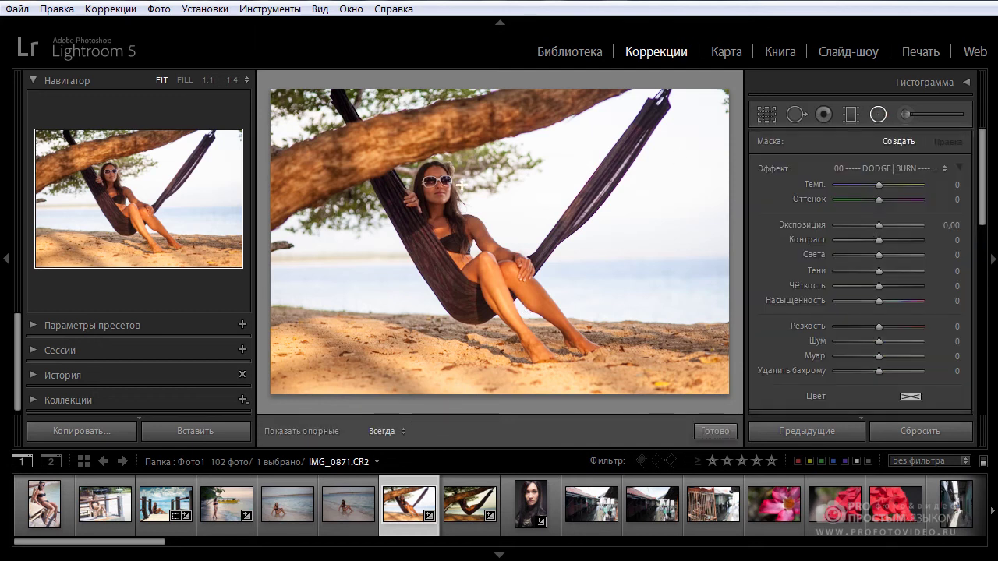
drag(403, 167, 559, 264)
drag(575, 167, 574, 172)
drag(431, 233, 553, 258)
drag(499, 166, 507, 160)
drag(577, 345, 566, 363)
drag(515, 173, 513, 166)
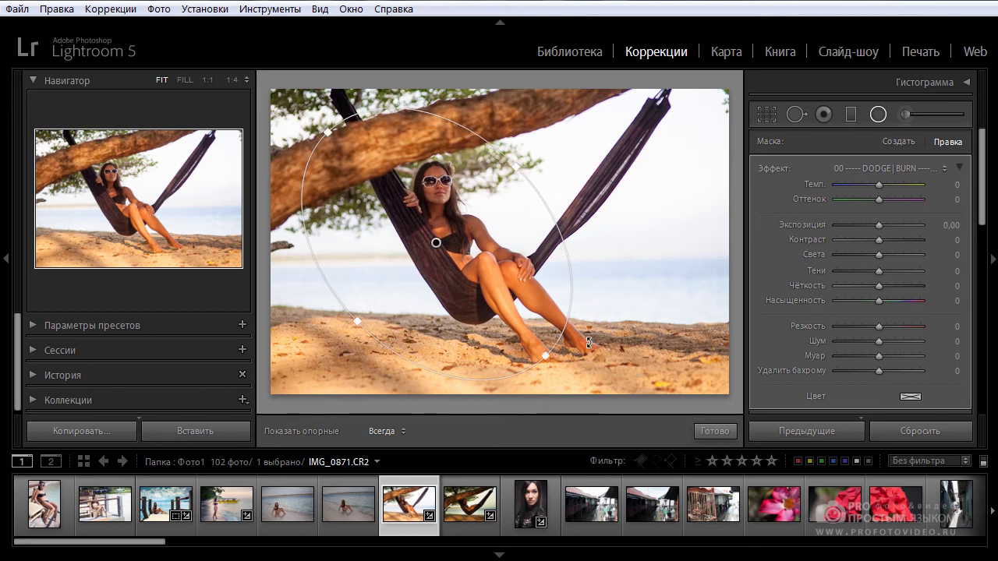
drag(570, 363, 557, 366)
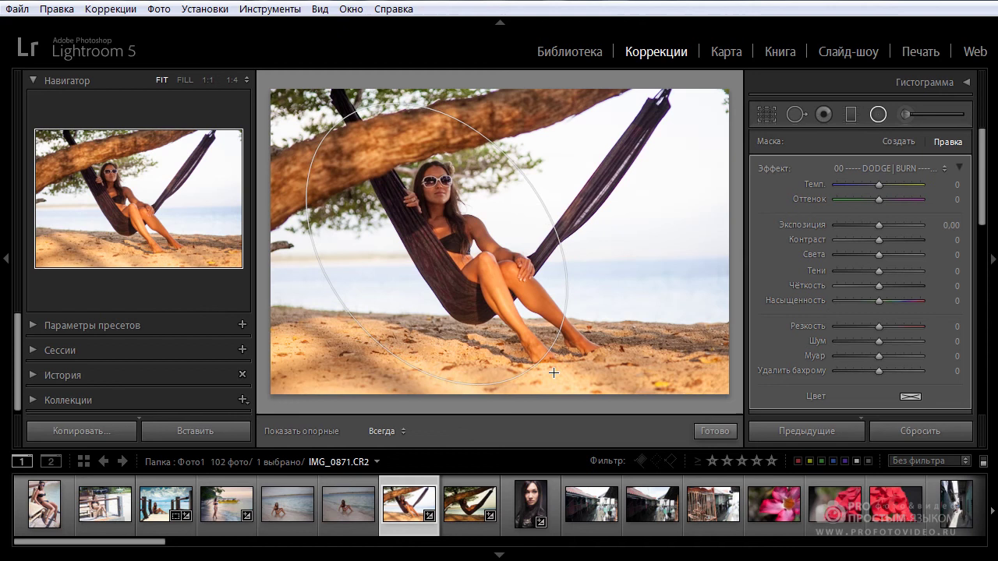
drag(533, 328, 589, 337)
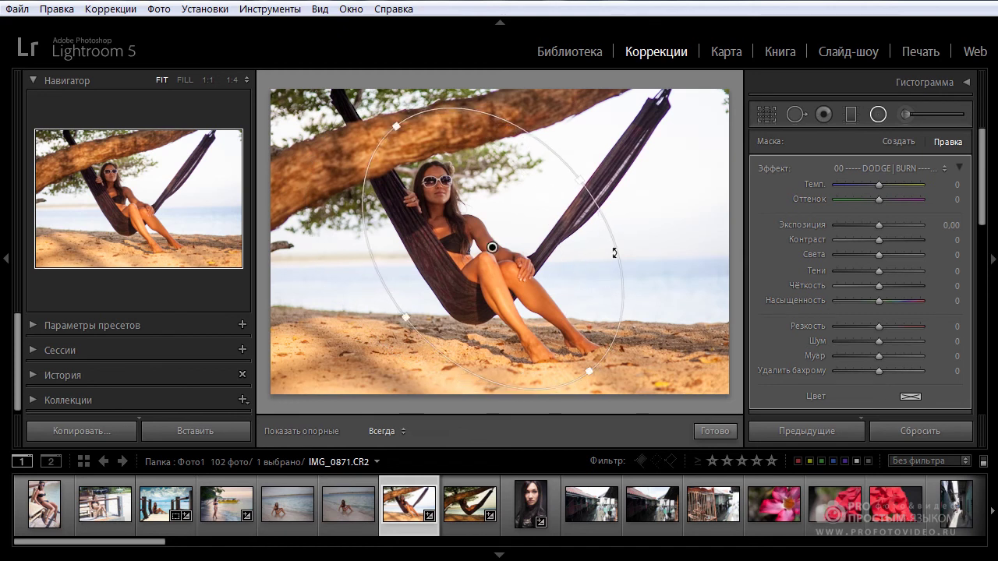
drag(585, 182, 571, 236)
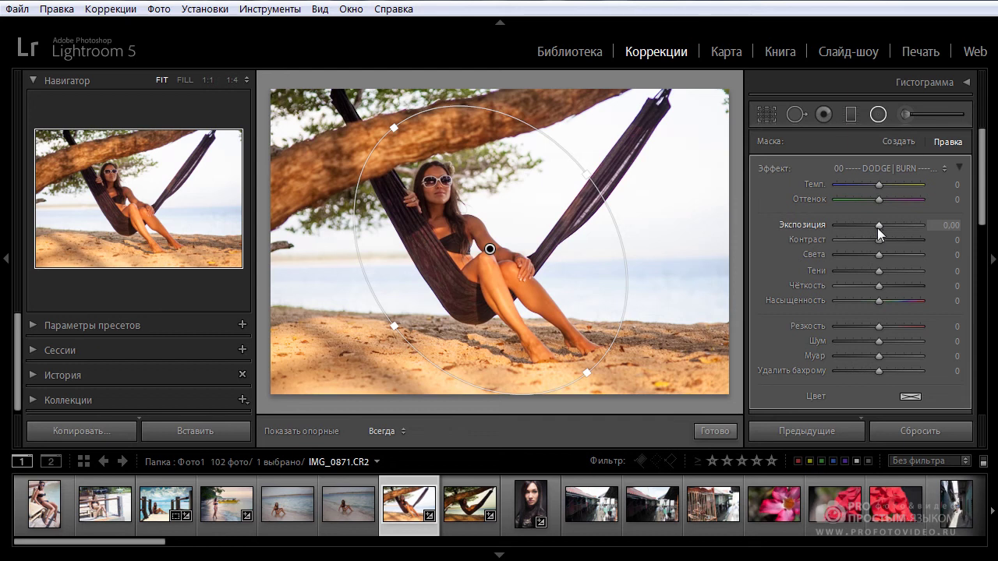
- Set the radial filter's Exposure to −1.48 and its Feather to 73 to darken the surroundings of the model
drag(876, 228, 867, 227)
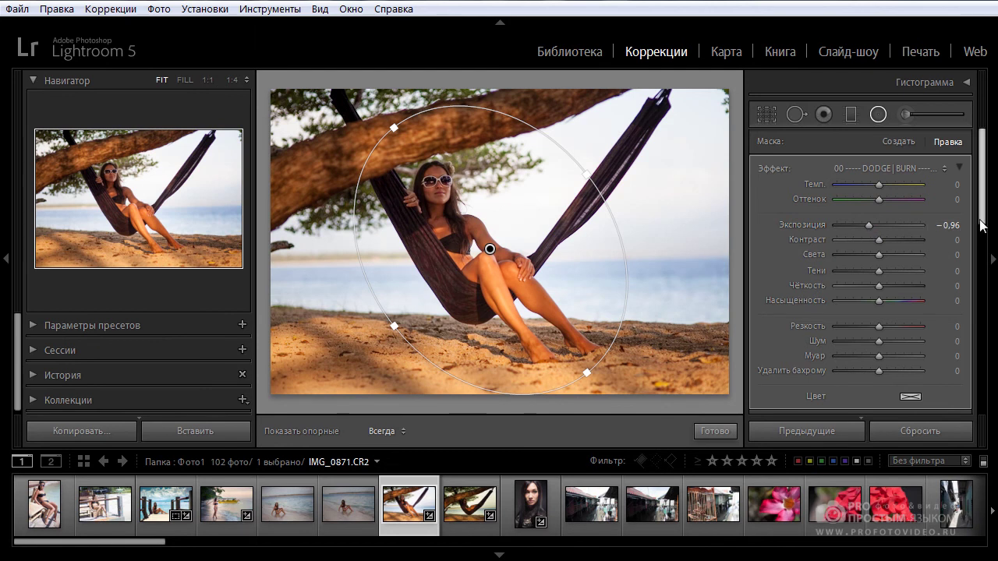
scroll(981, 225, down, 3)
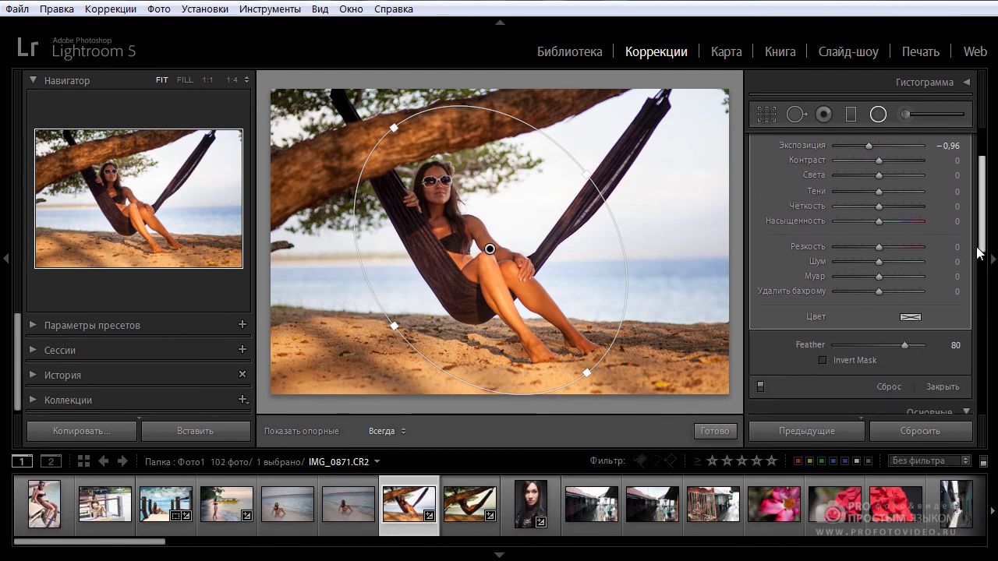
drag(904, 344, 854, 351)
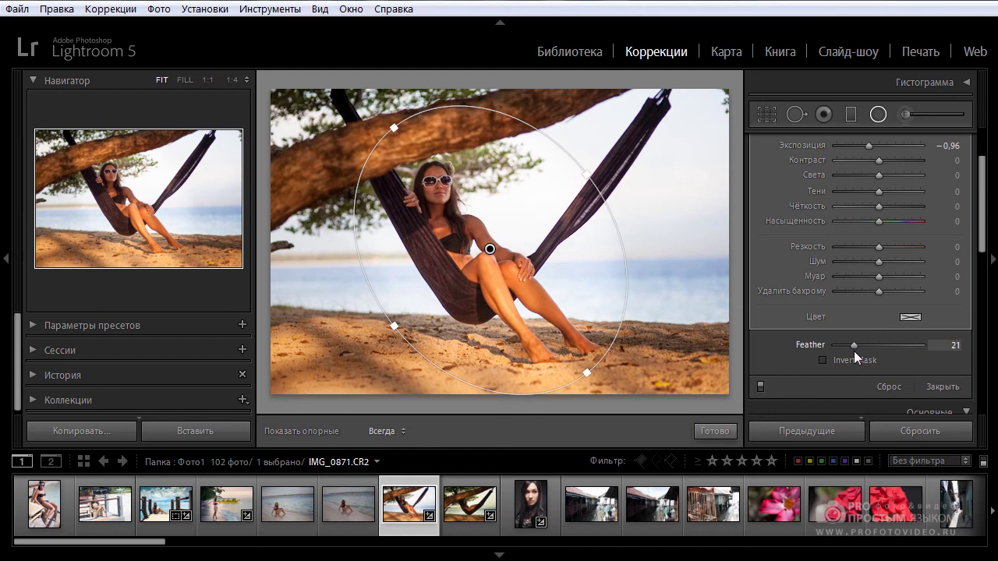
drag(855, 346, 895, 344)
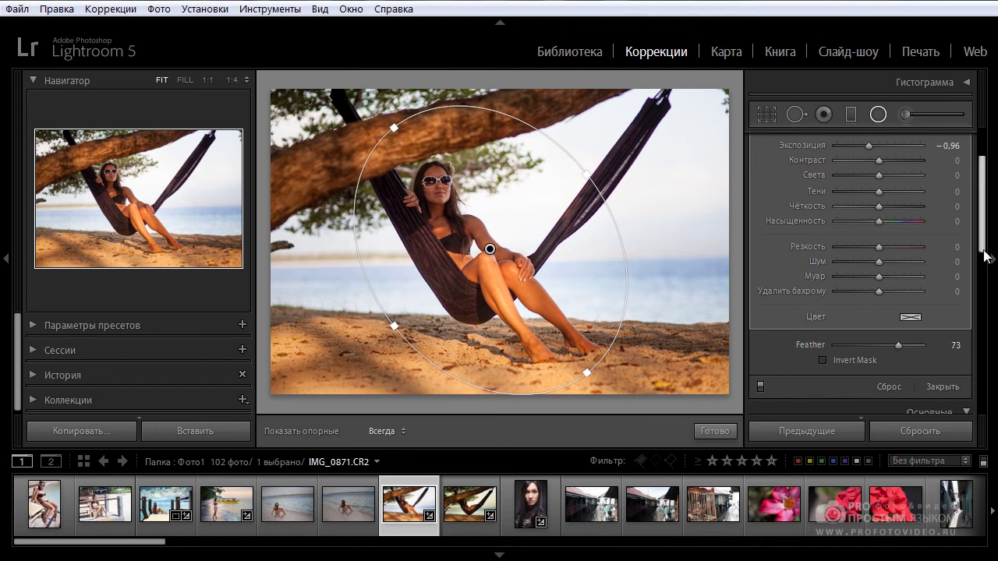
scroll(986, 257, up, 3)
drag(868, 219, 863, 222)
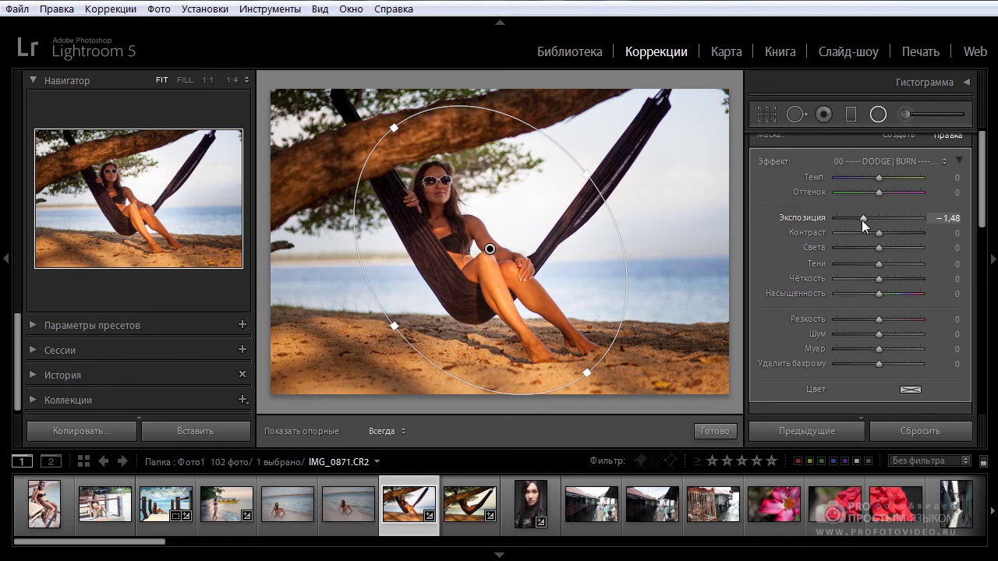
- Set the radial filter's Feather to 66 and finish editing the filter
scroll(985, 243, down, 2)
scroll(984, 243, down, 3)
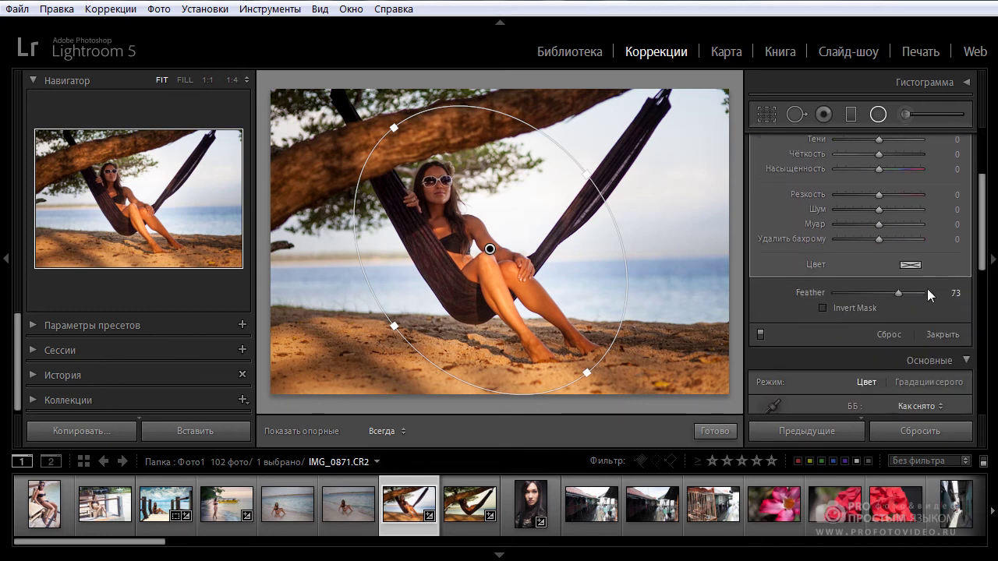
drag(875, 294, 848, 298)
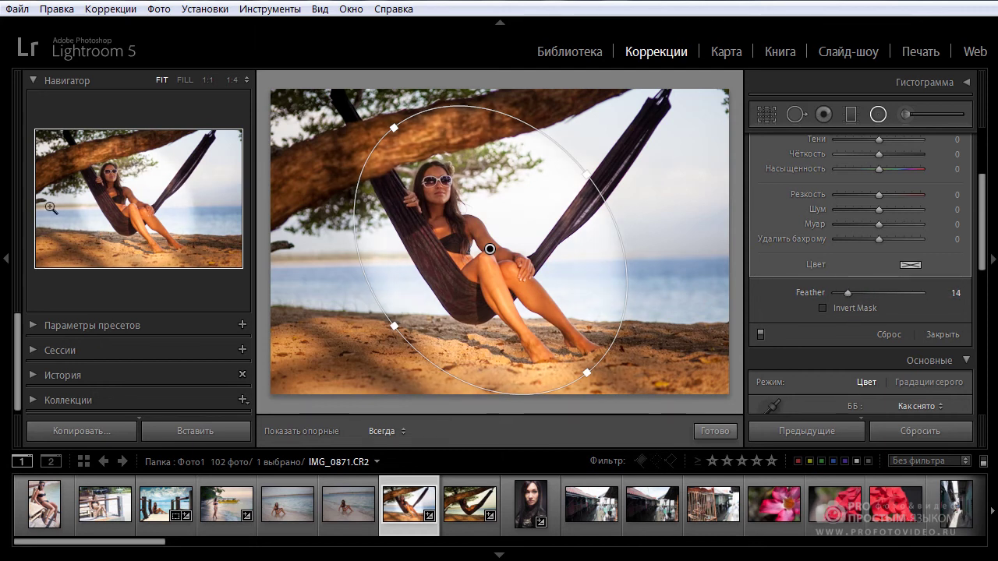
drag(847, 294, 892, 293)
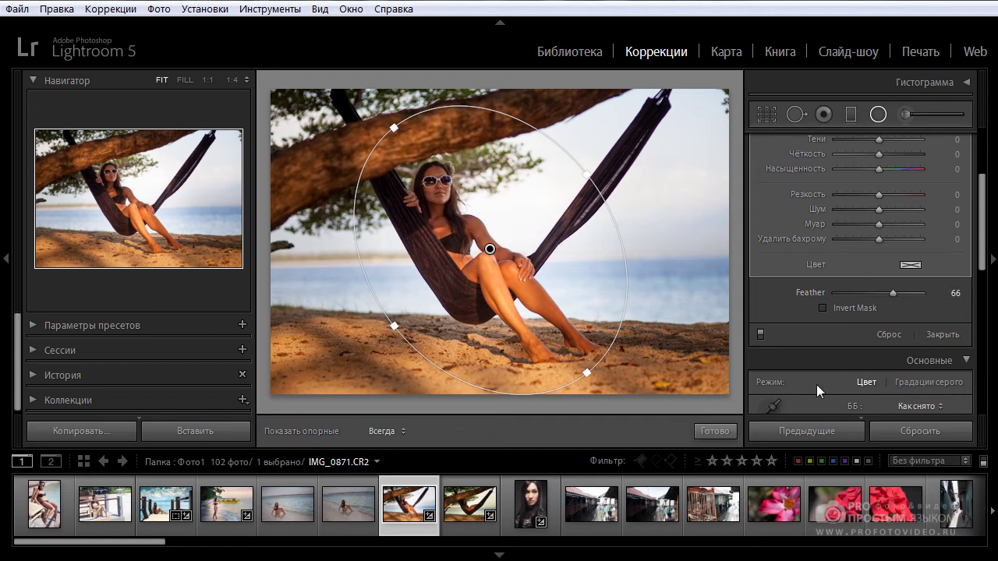
click(714, 430)
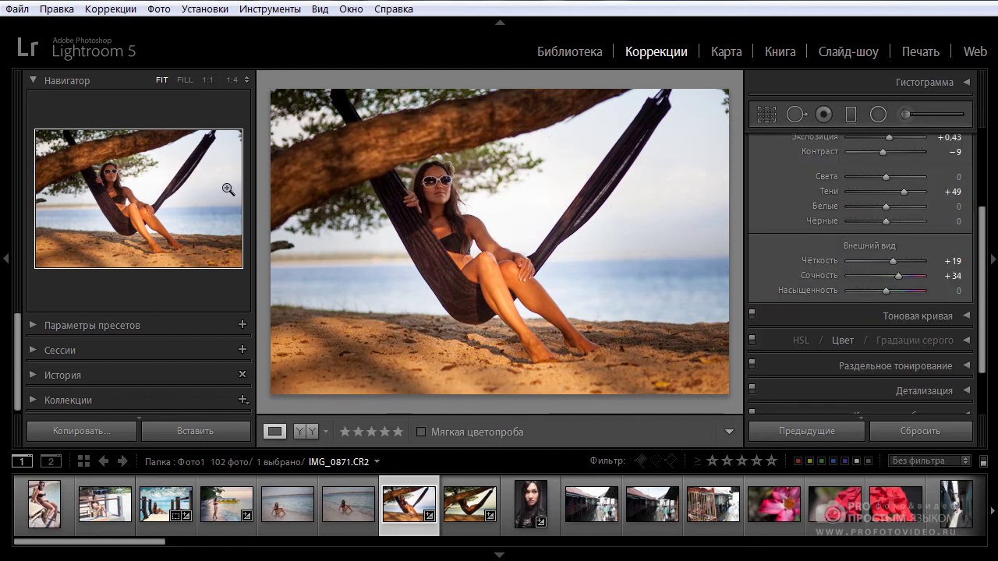
- Hide the Navigator side of the workspace and compare the edited hammock photo repeatedly with its unedited version
click(6, 258)
key(backslash)
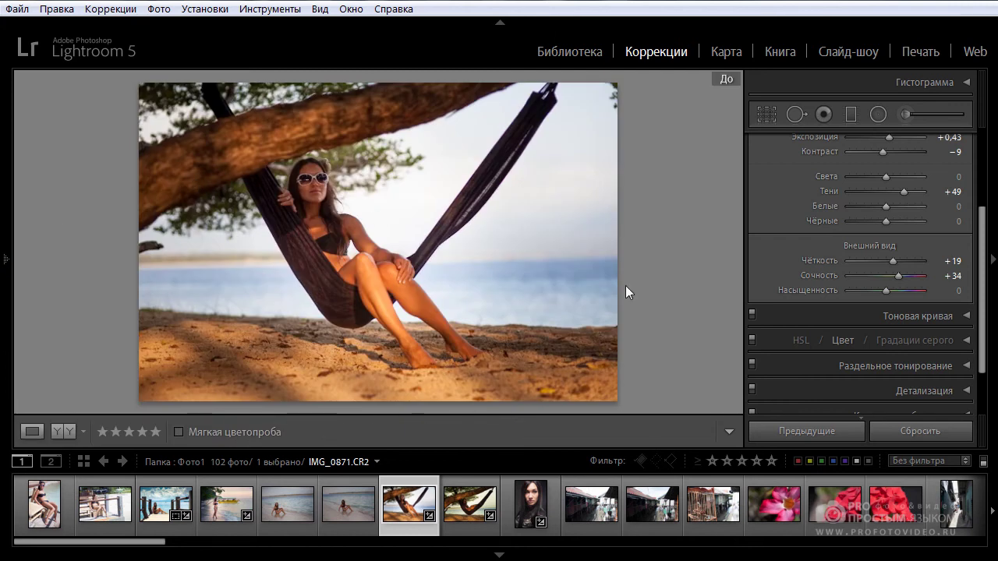
key(backslash)
key(backslash)
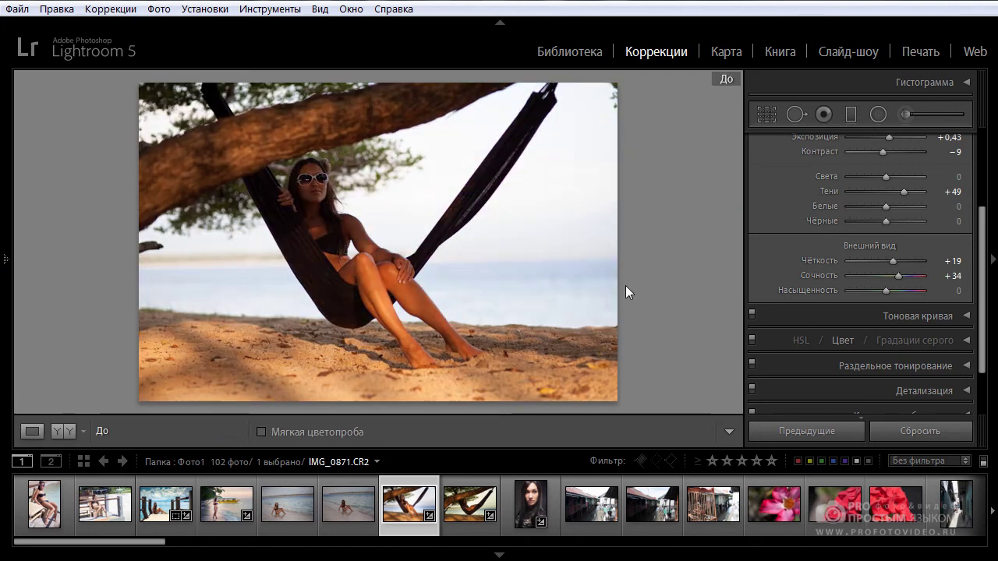
key(backslash)
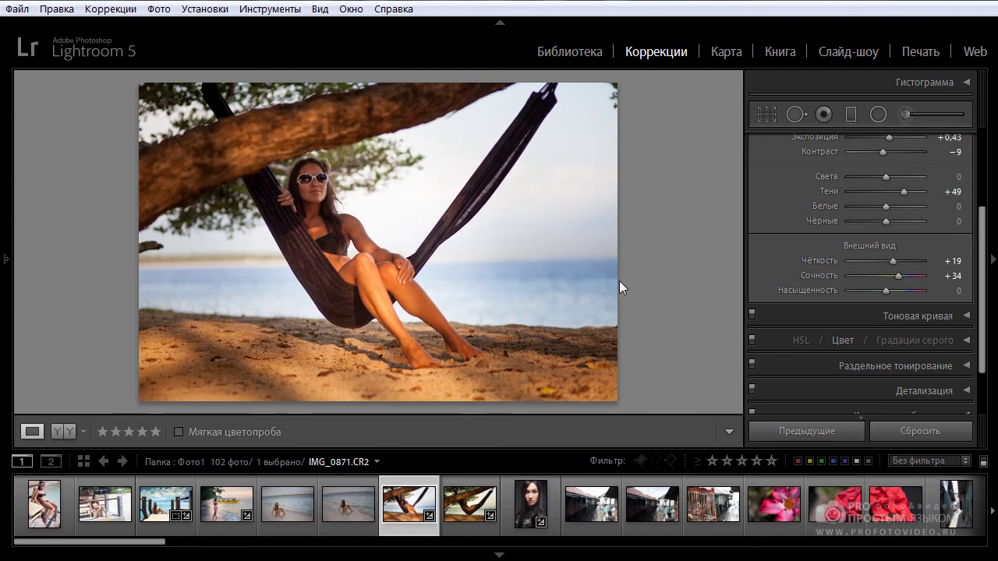
key(backslash)
key(backslash)
key(backslash)
key(backslash)
- Inspect the model, the sea and the sand at Fill size with the photo widened across the workspace
mouse_move(6, 271)
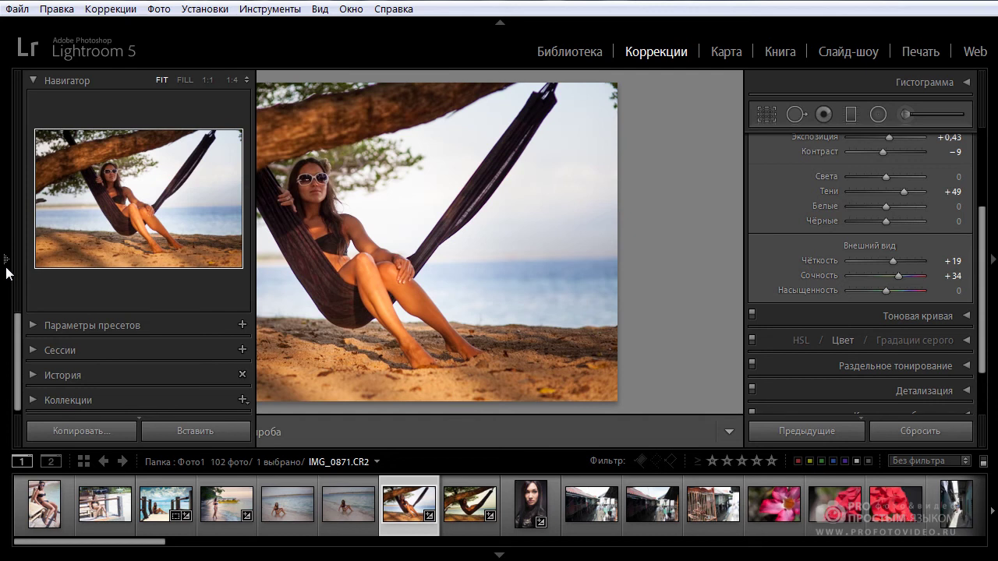
click(189, 79)
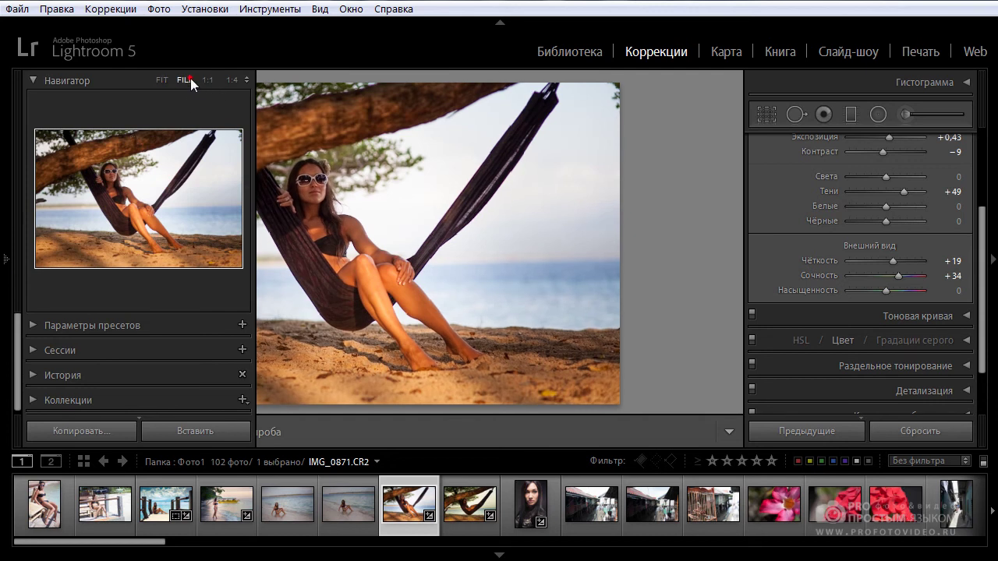
click(10, 262)
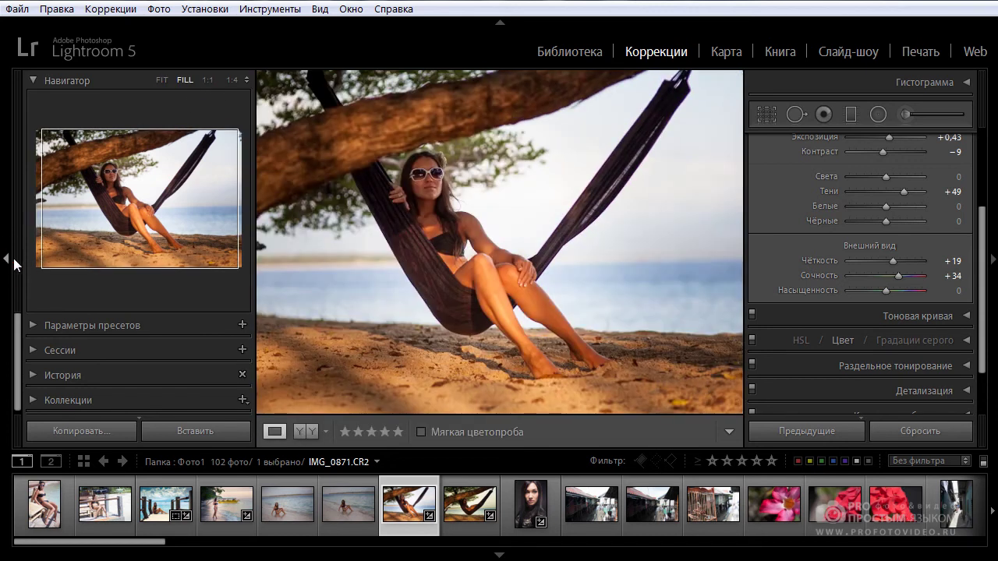
click(7, 263)
click(421, 328)
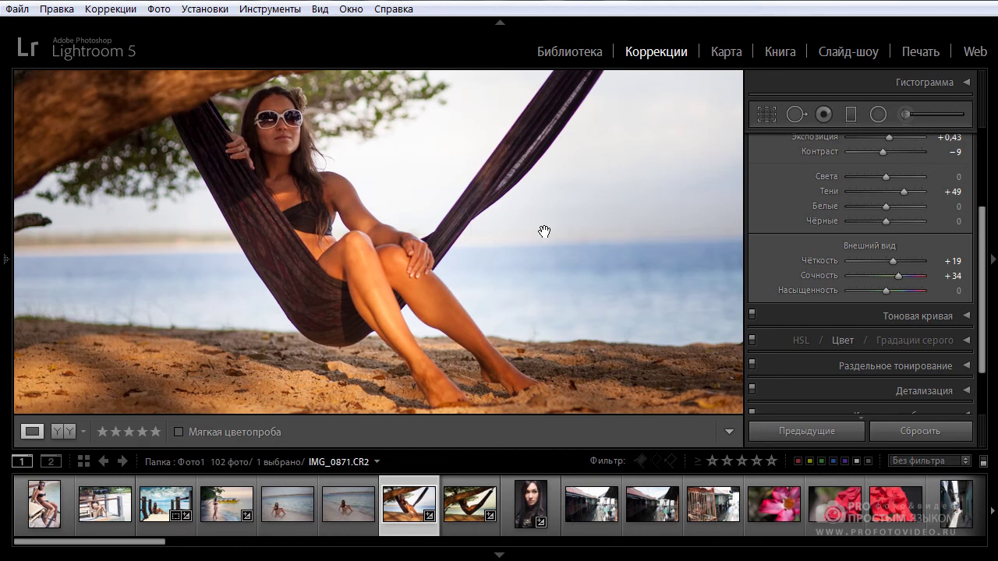
mouse_move(544, 231)
mouse_down()
mouse_move(548, 265)
mouse_move(574, 229)
mouse_up()
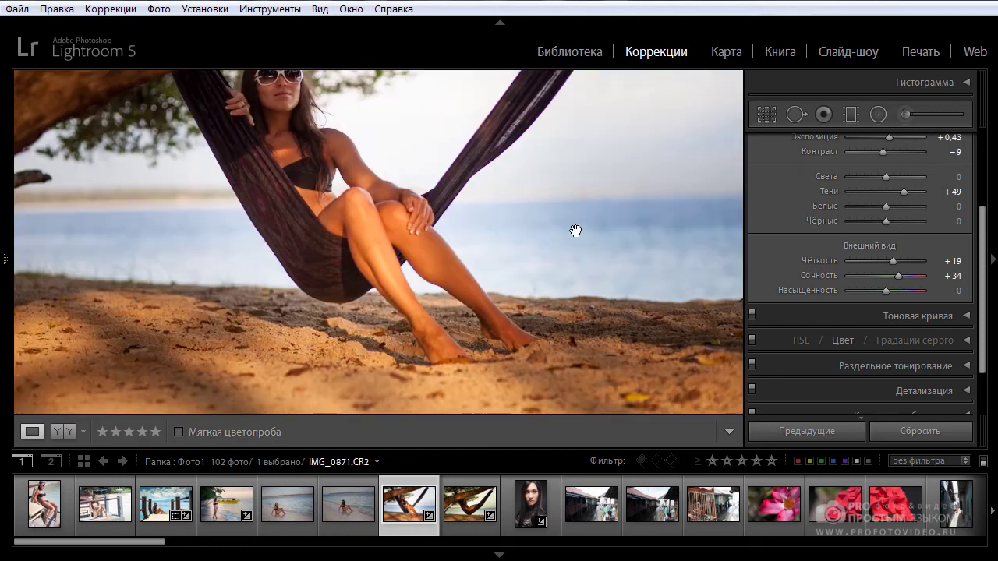
click(585, 270)
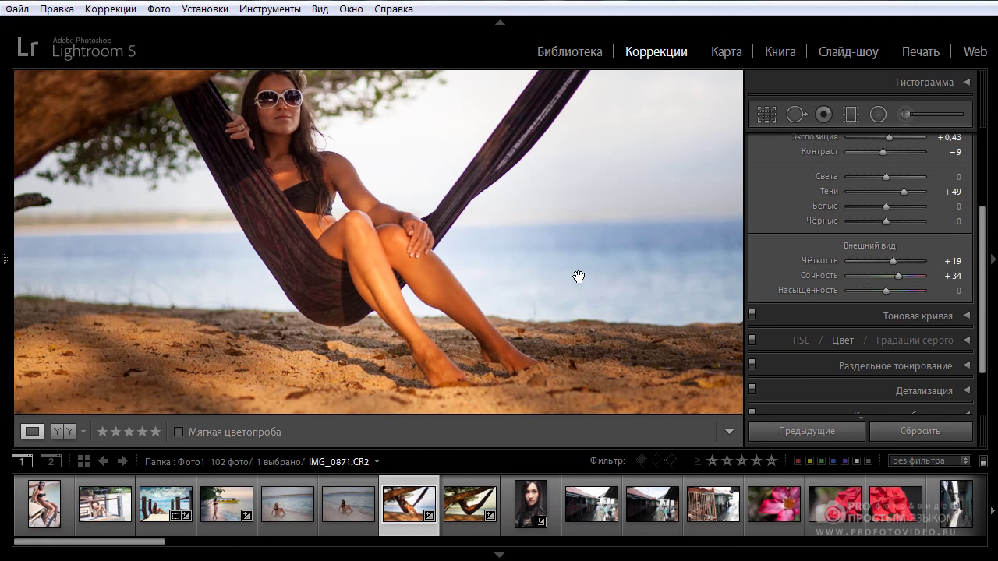
drag(588, 262, 586, 302)
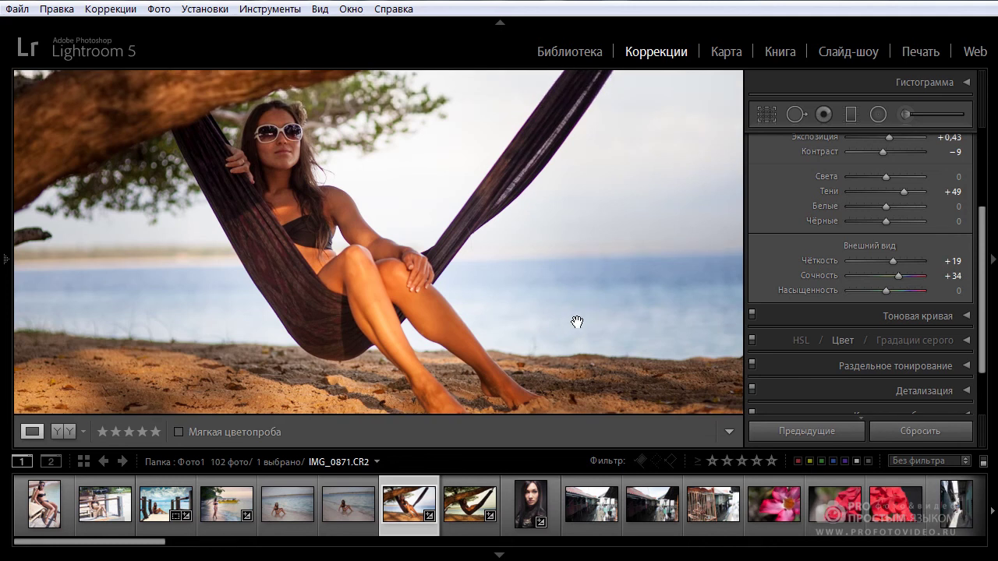
- Darken the sea by setting the Luminance of the Blue colour range to −44
drag(981, 290, 981, 331)
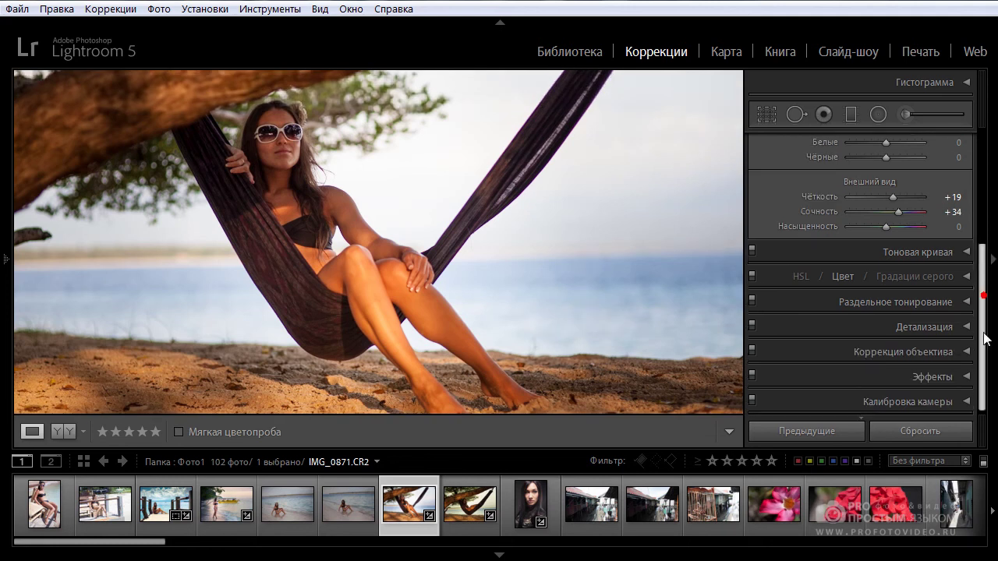
click(857, 278)
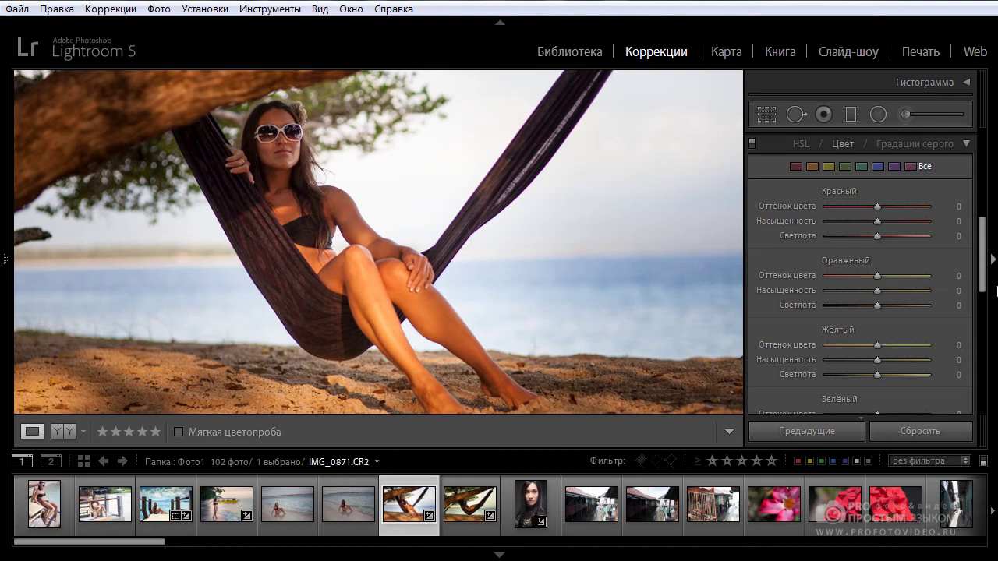
drag(984, 269, 996, 348)
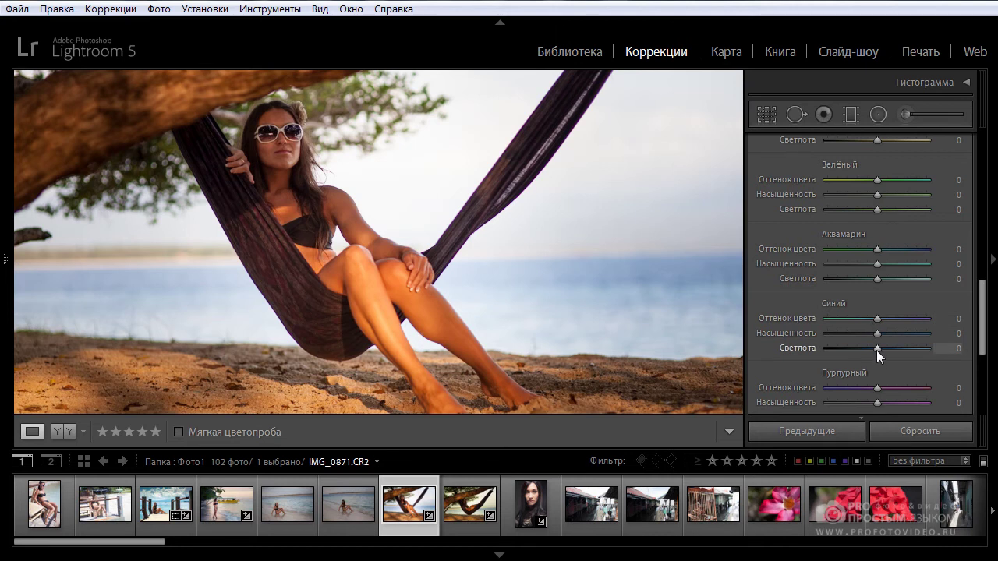
drag(876, 348, 854, 352)
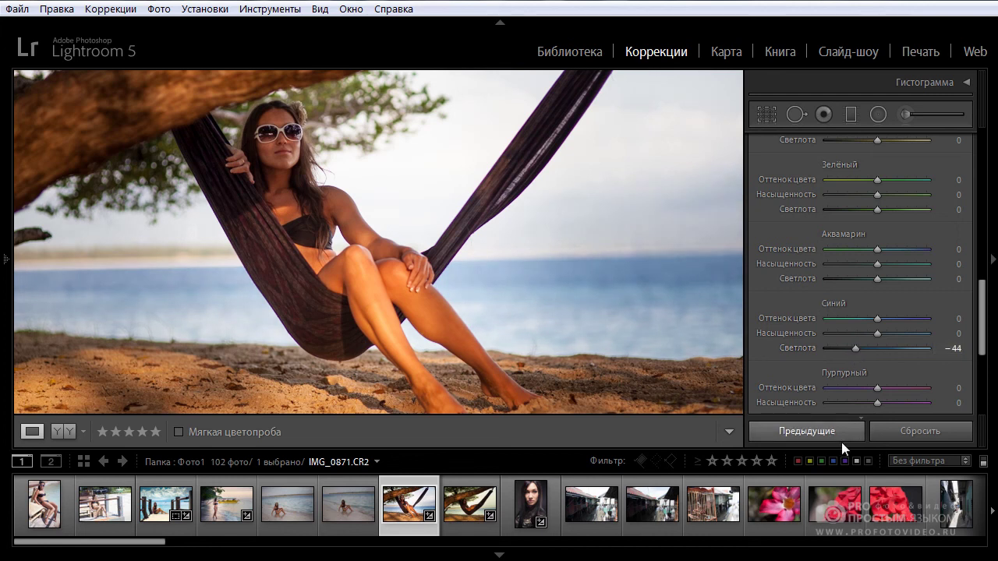
- Split tone the highlights of the hammock photo with Hue 64 and Saturation 35
scroll(920, 328, down, 5)
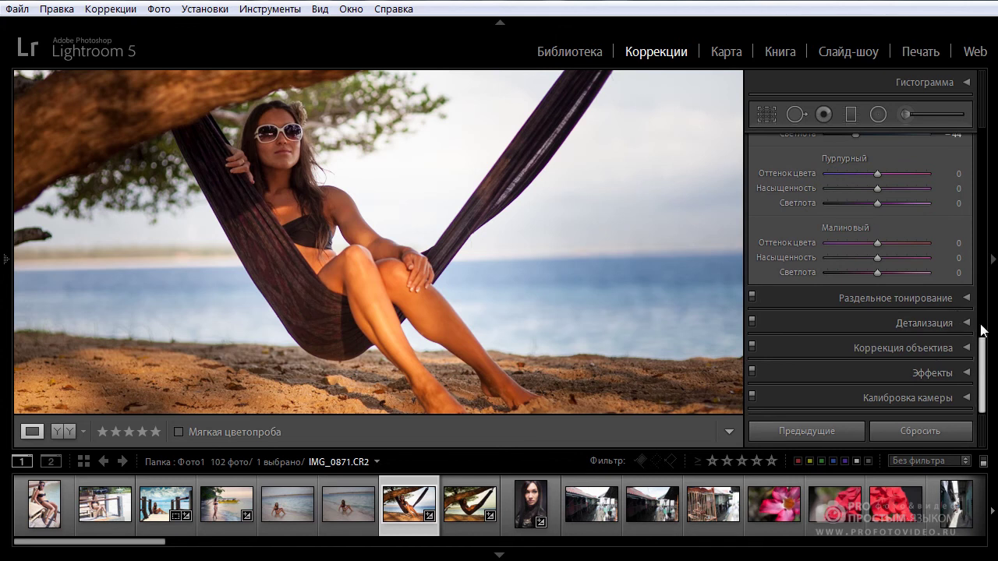
click(968, 299)
scroll(980, 344, down, 2)
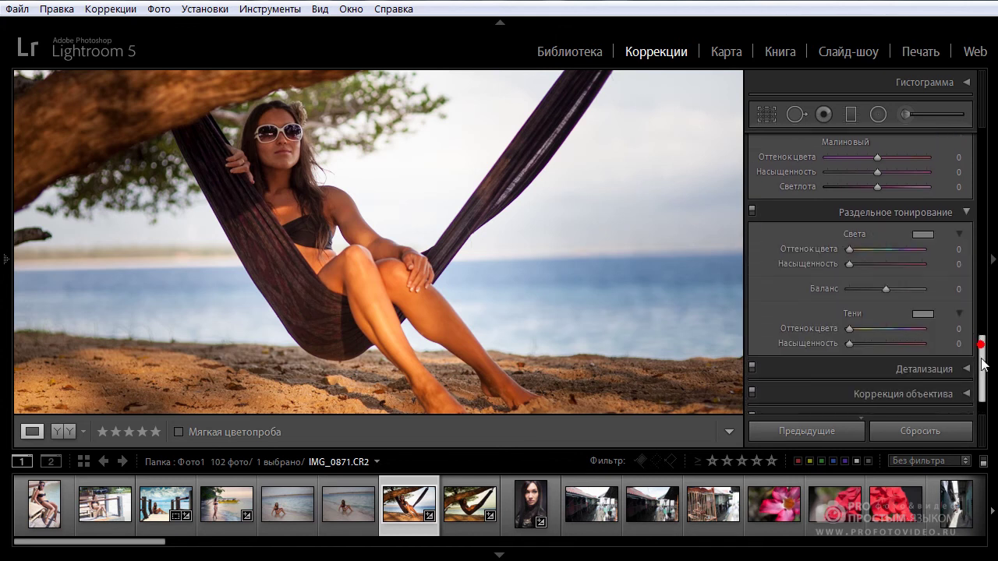
click(927, 226)
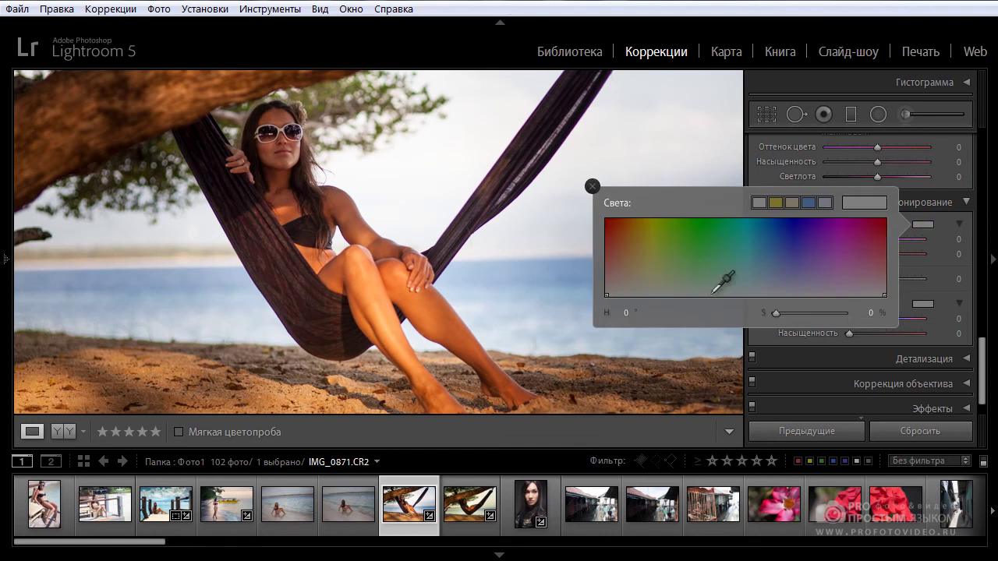
drag(639, 265, 655, 243)
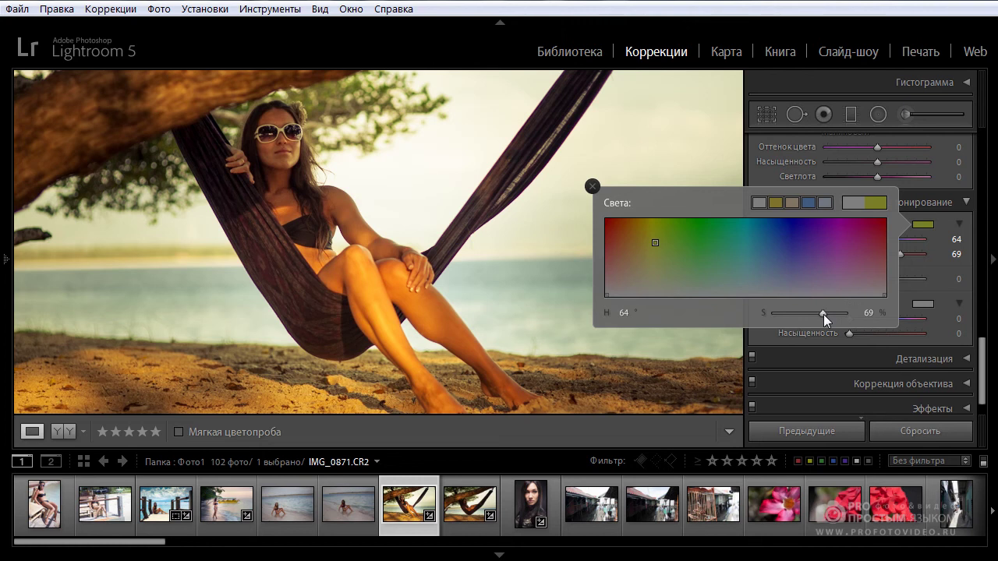
drag(823, 314, 800, 317)
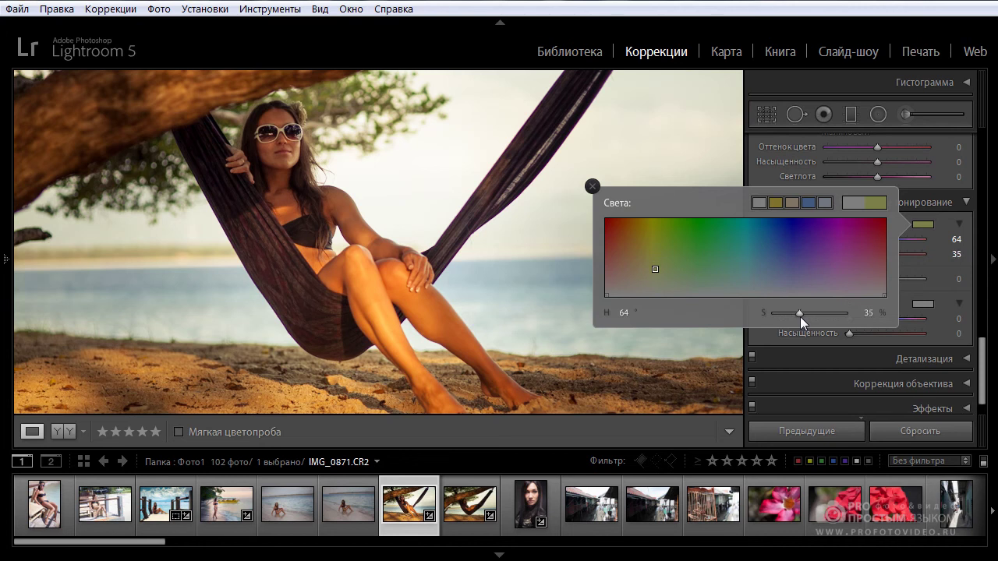
click(593, 187)
- Examine the toned sky, sea and model at Fill size and compare them with the unedited version
drag(554, 349, 580, 359)
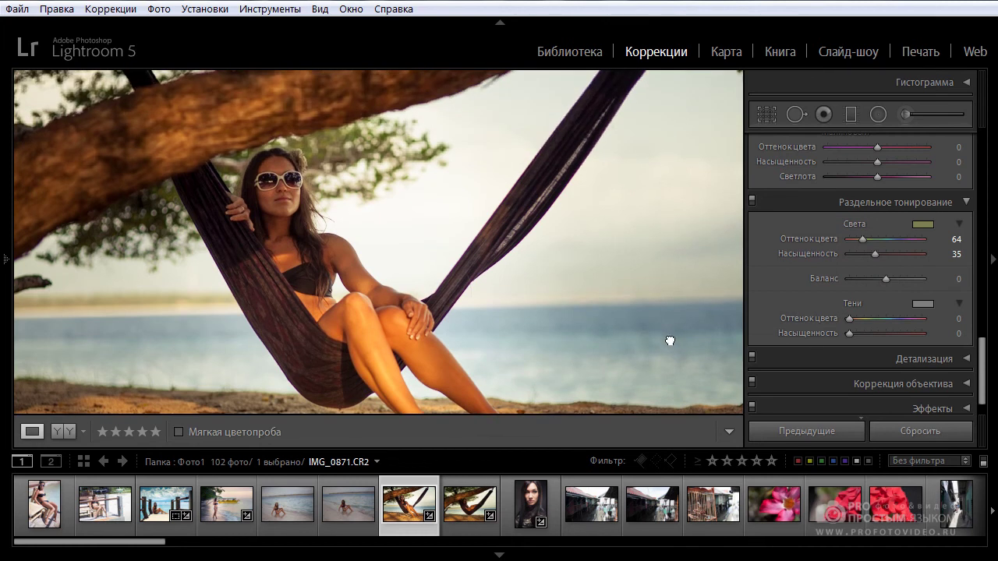
drag(668, 339, 672, 318)
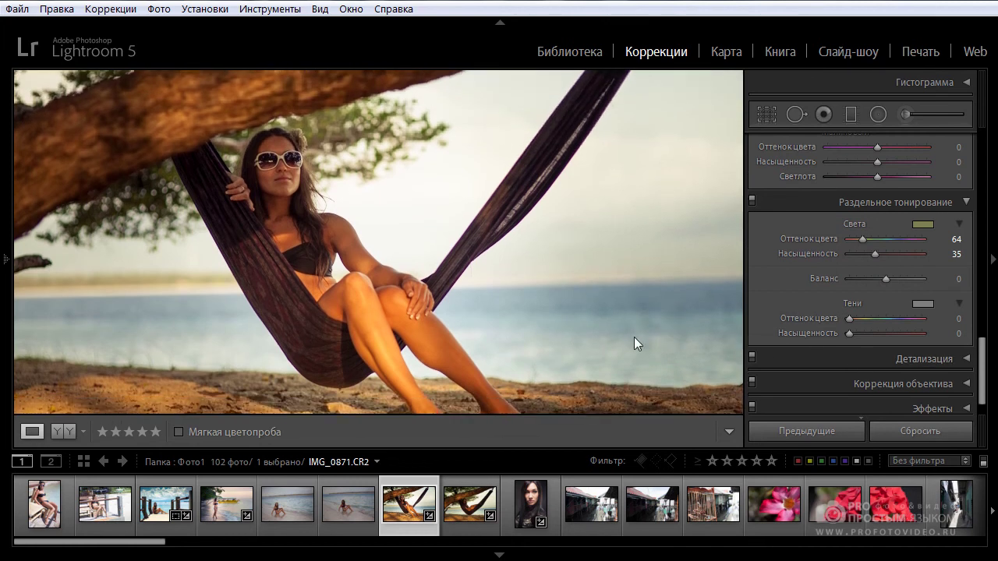
key(backslash)
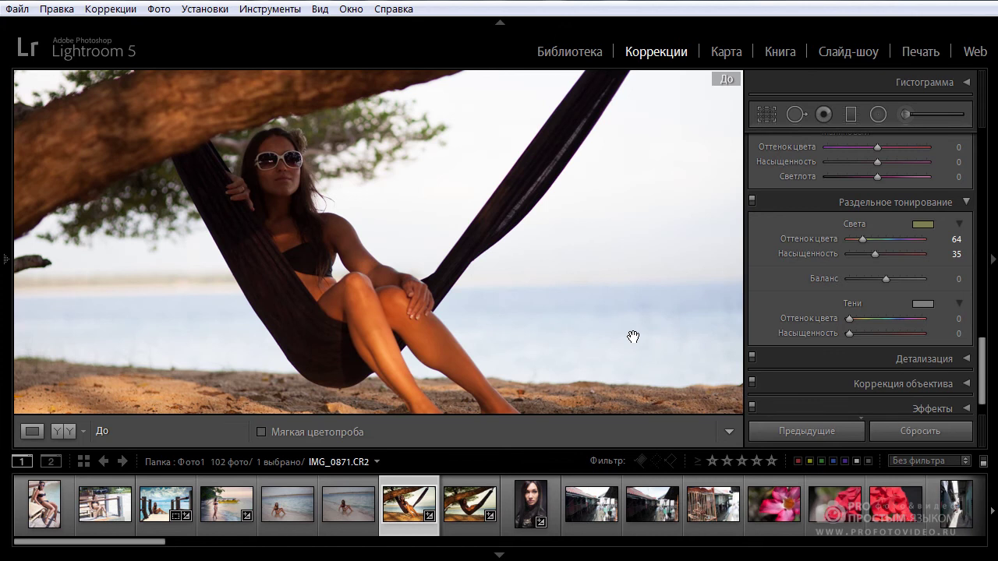
key(backslash)
drag(478, 325, 502, 268)
drag(515, 222, 517, 258)
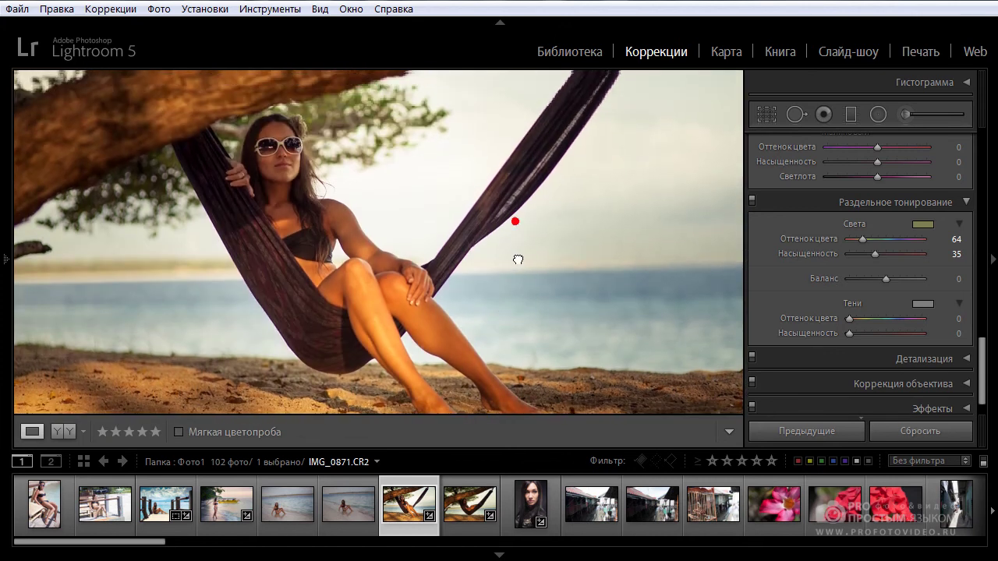
- Straighten the hammock photo along the sea horizon with a rotation of 1.40 and apply the crop, with the whole frame in view
mouse_move(9, 259)
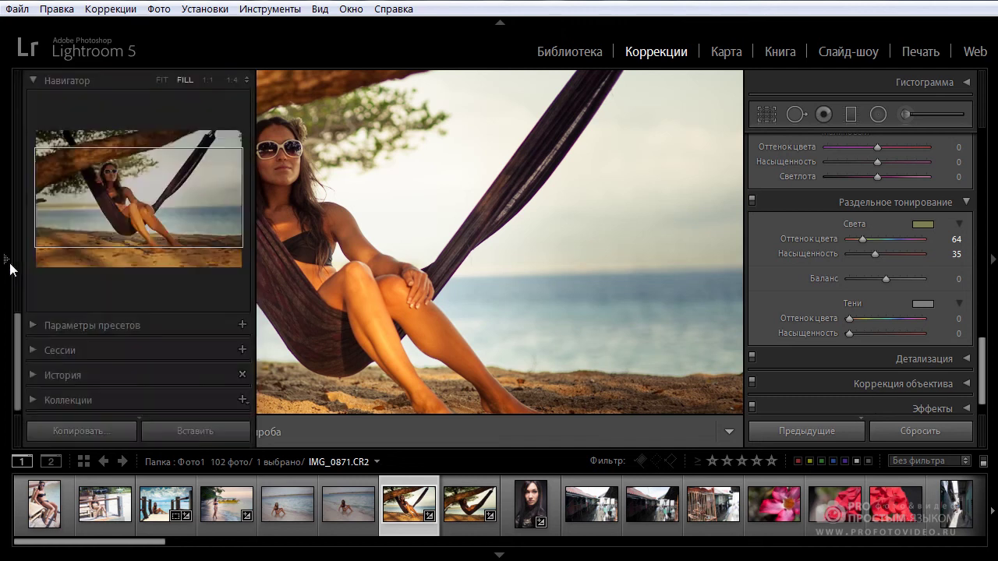
click(160, 80)
click(5, 260)
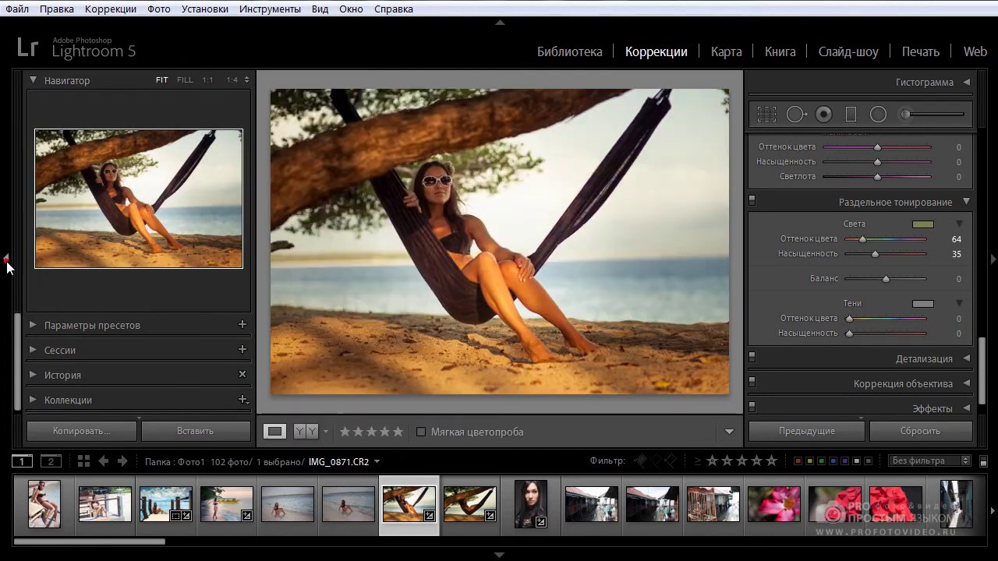
click(769, 116)
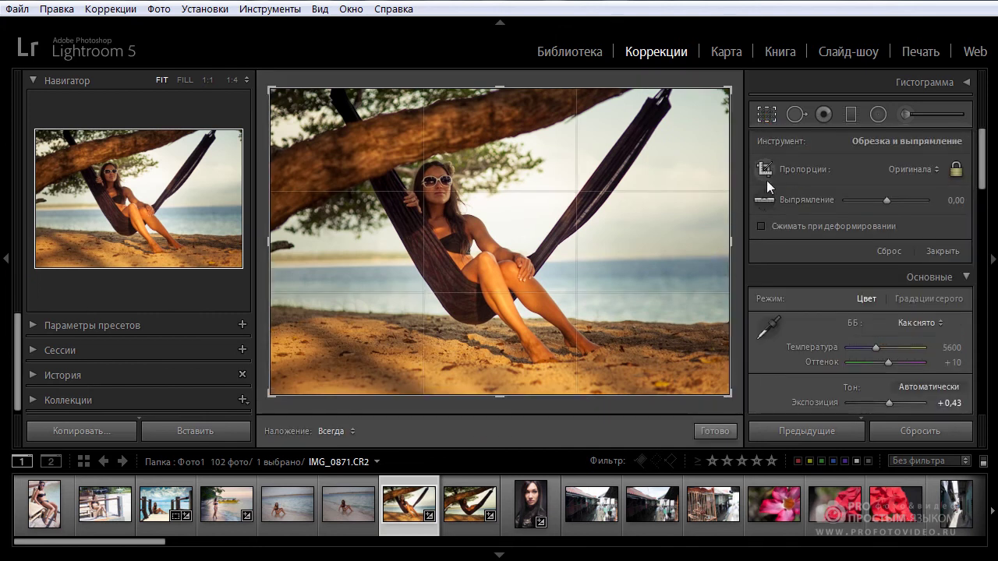
click(764, 200)
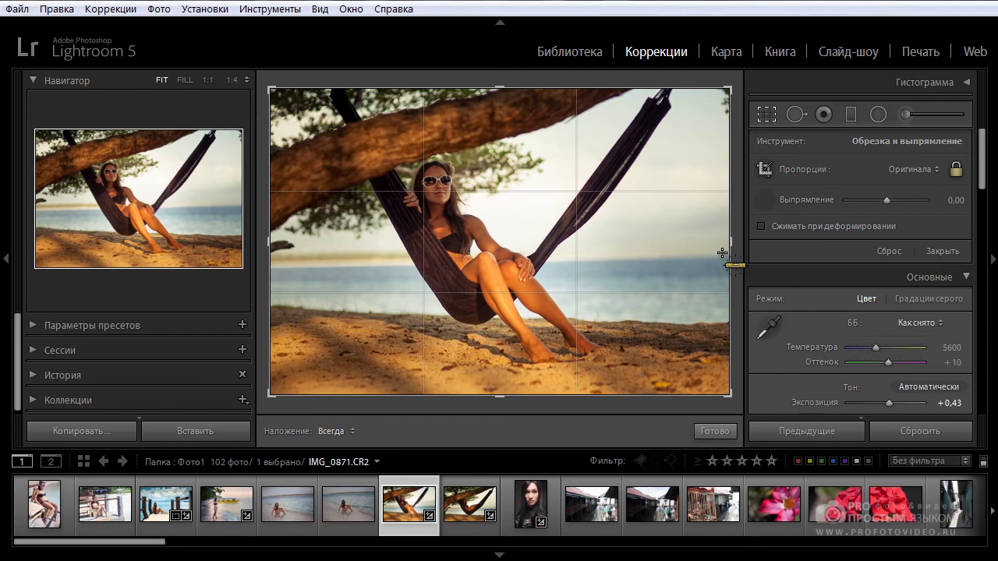
drag(724, 256, 538, 263)
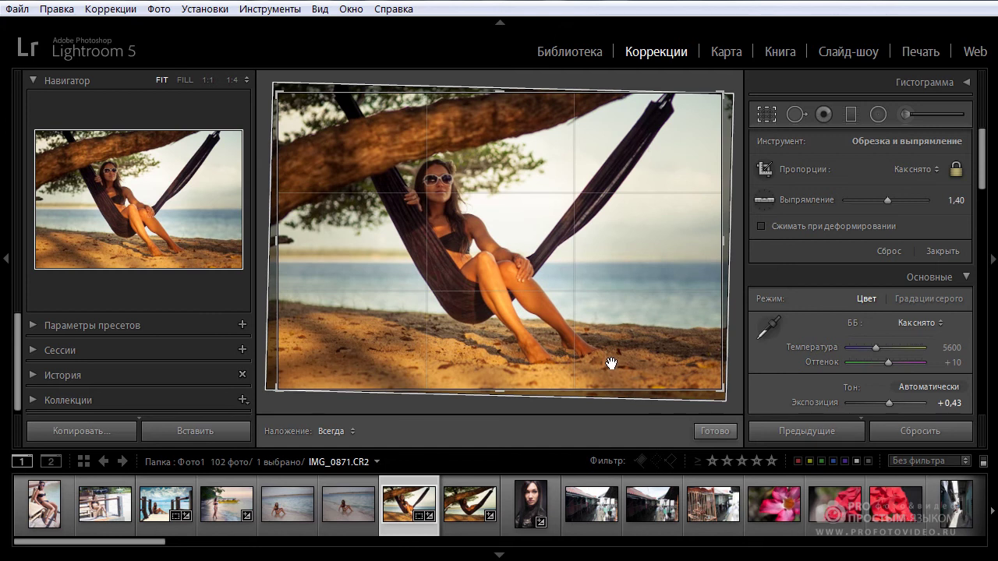
click(700, 434)
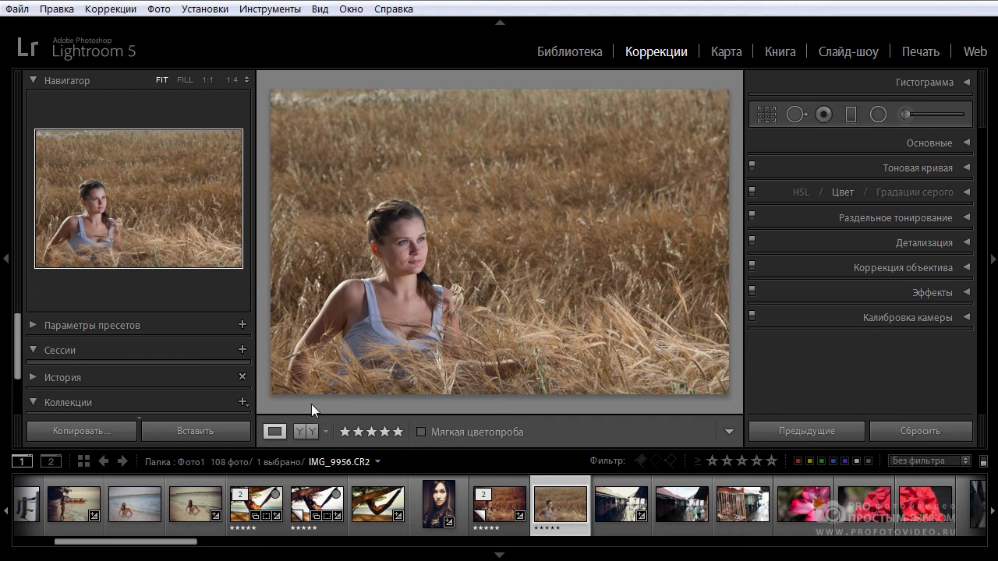
- Examine the wheat-field portrait IMG_9956.CR2 at Fill size across the widened workspace, with the model and the grain around her in view
click(7, 258)
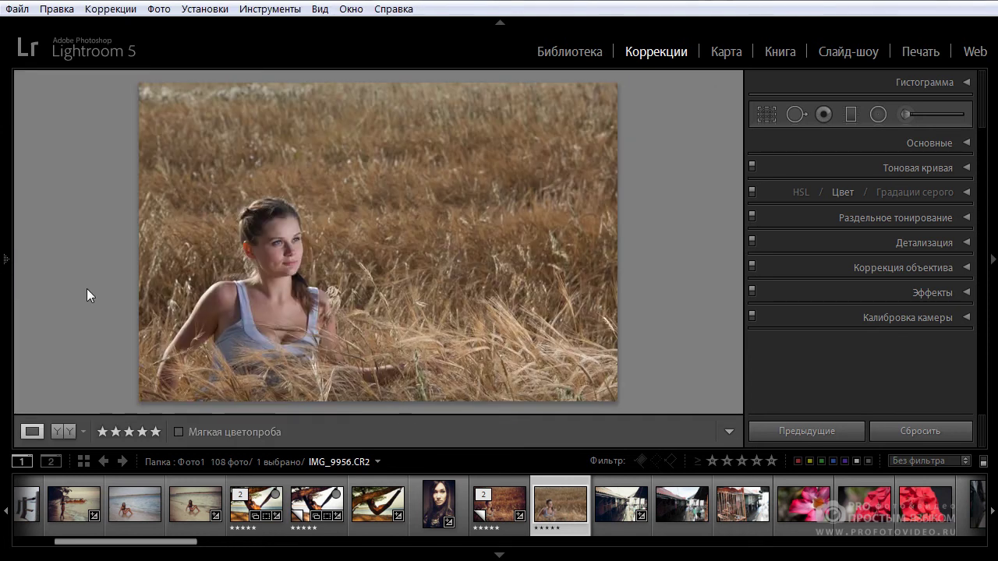
click(4, 258)
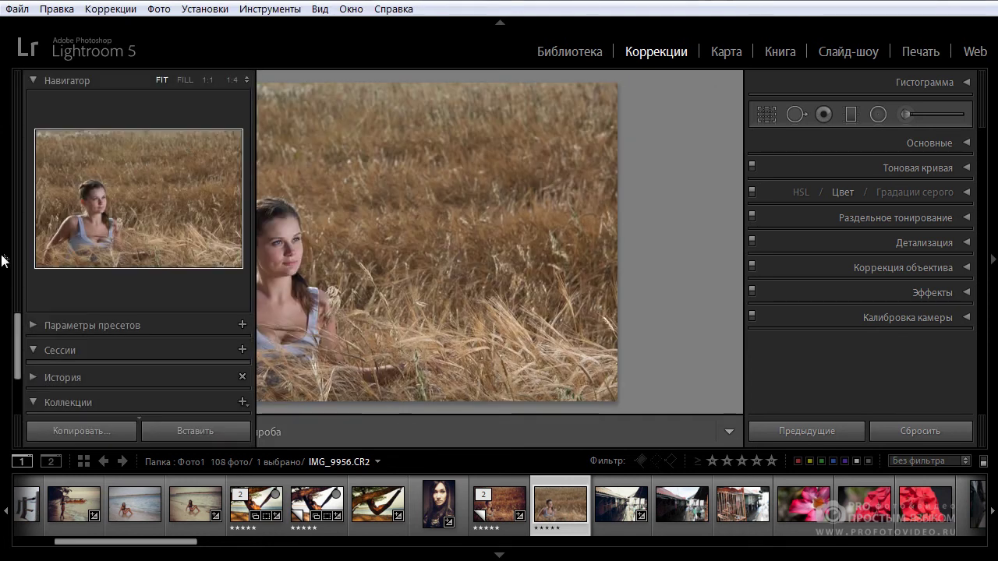
click(185, 81)
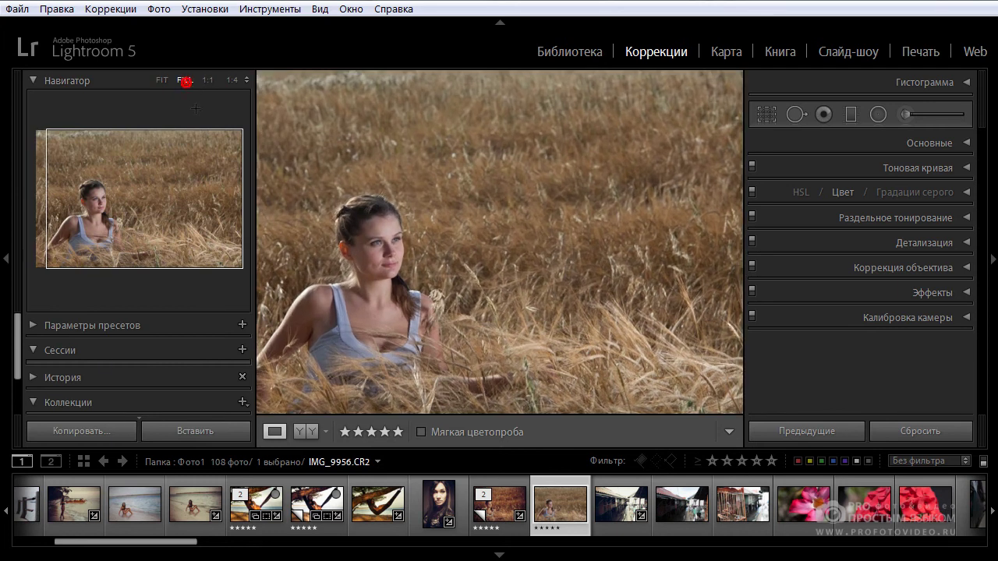
click(7, 262)
drag(478, 328, 501, 214)
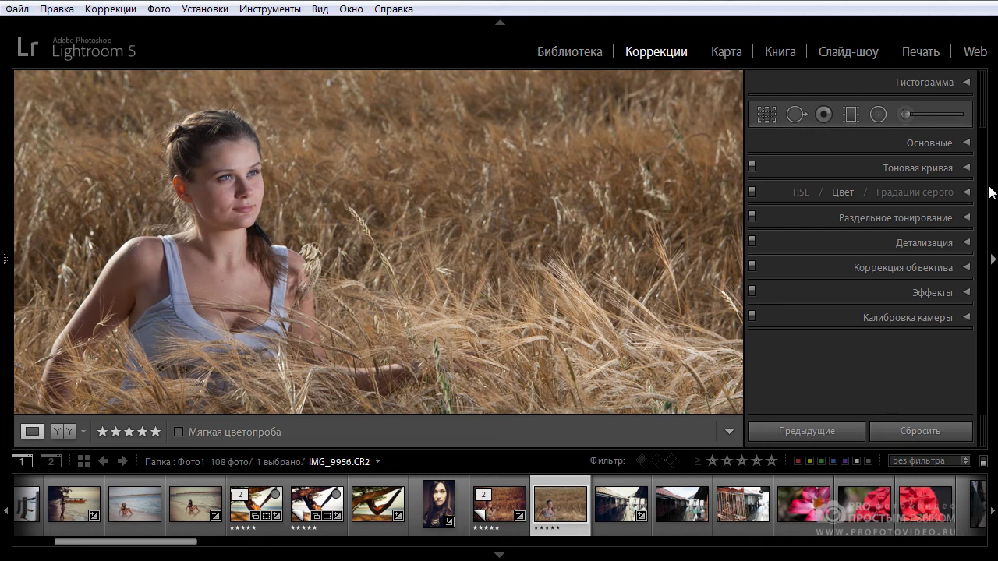
drag(609, 166, 613, 189)
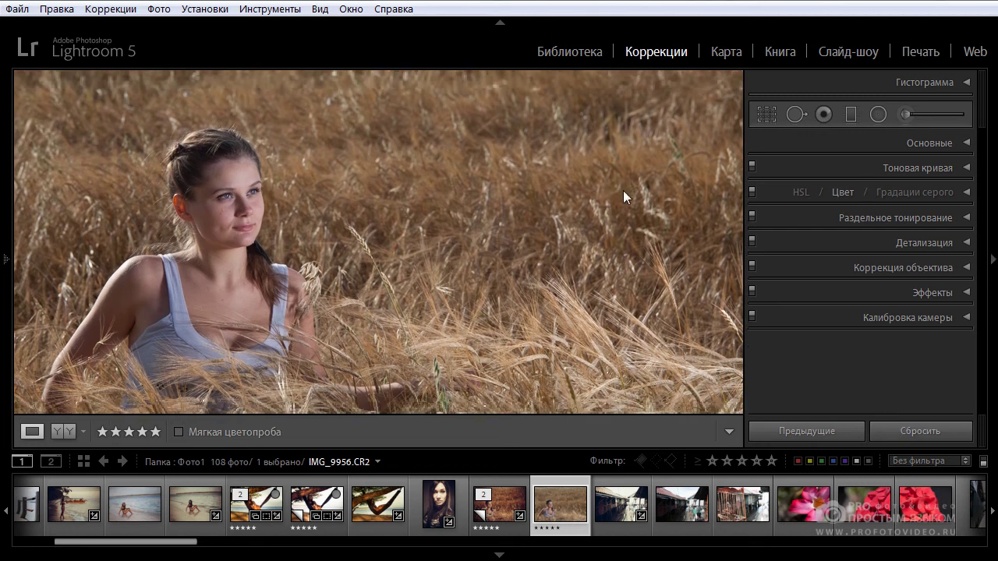
click(967, 142)
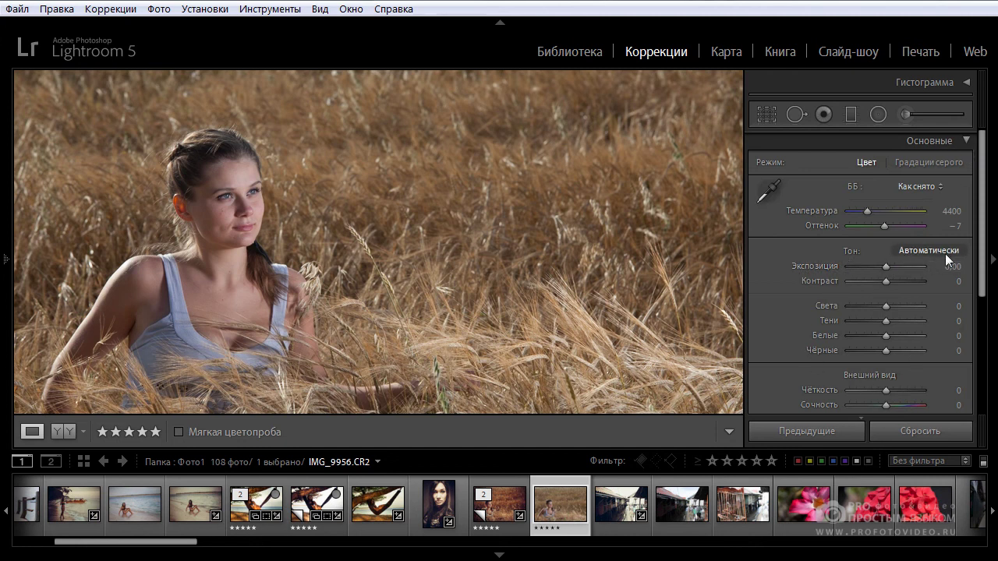
click(963, 141)
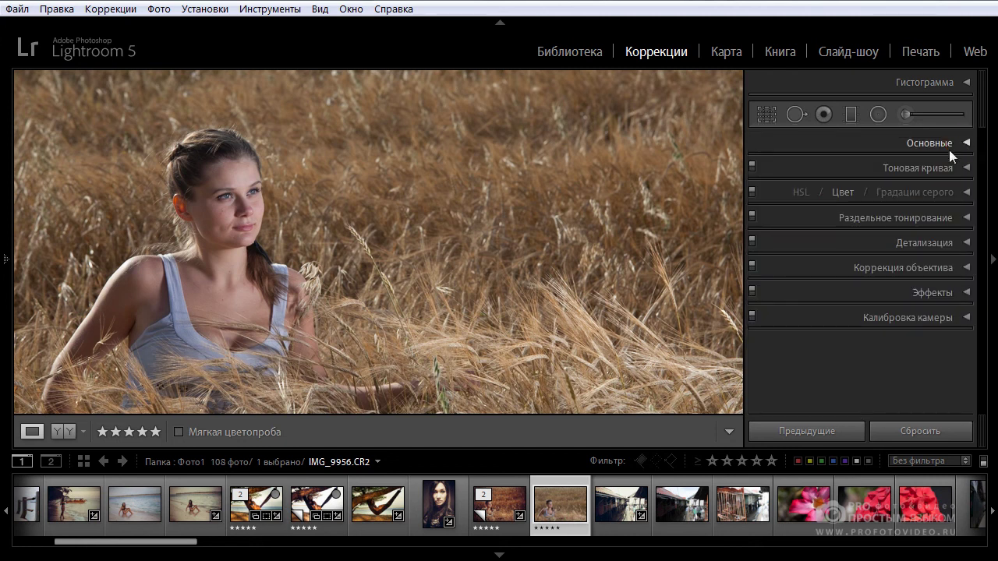
- Shape the RGB tone curve with shadow and highlight points lowered slightly, the black end raised and the white end brought down
click(912, 168)
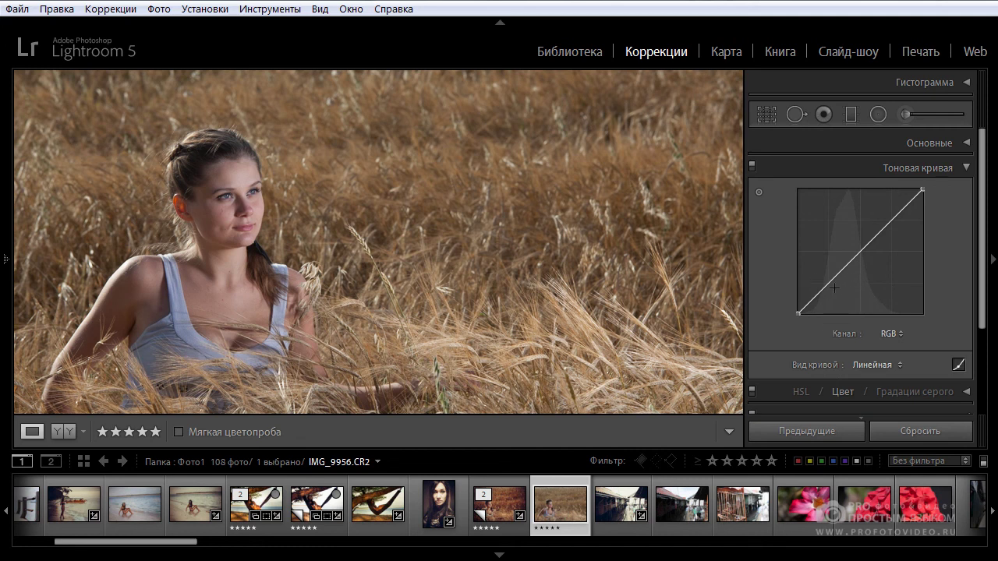
click(827, 283)
click(892, 218)
drag(796, 312, 796, 308)
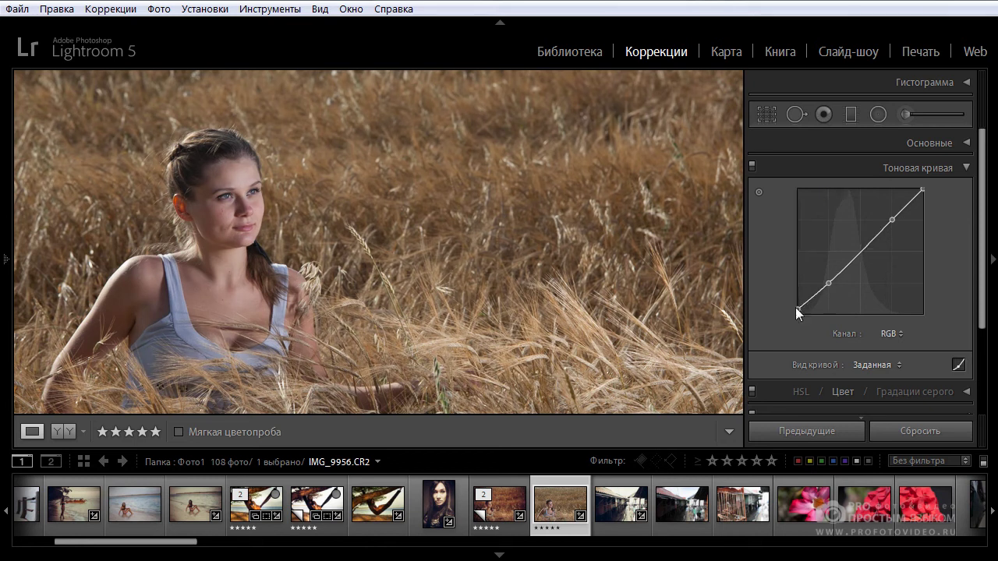
drag(923, 189, 925, 199)
click(827, 287)
click(827, 285)
click(891, 221)
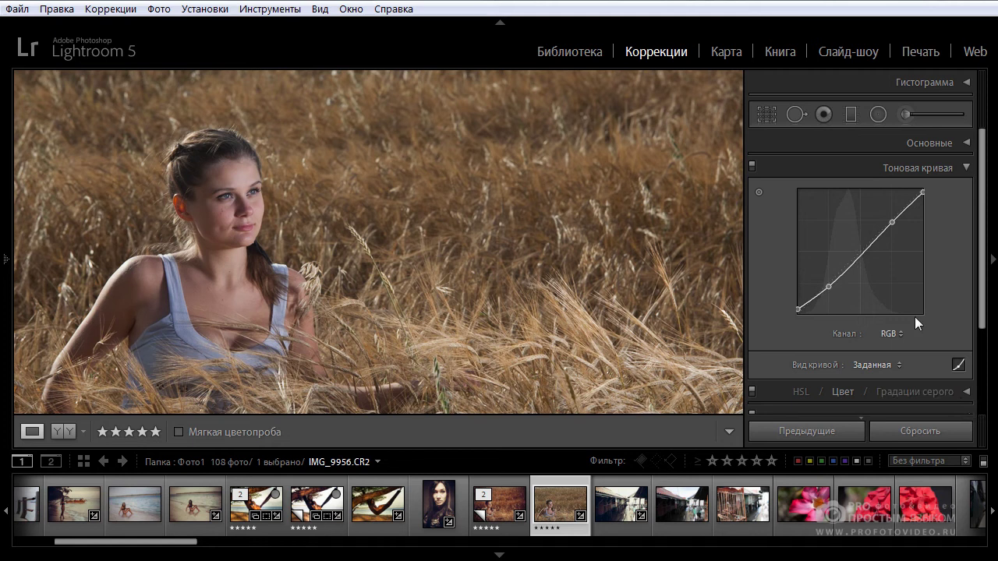
- Add shadow and highlight points to the Red channel curve, raise the shadows slightly and lower the highlights to about 75.7 / 72.5 %
click(898, 337)
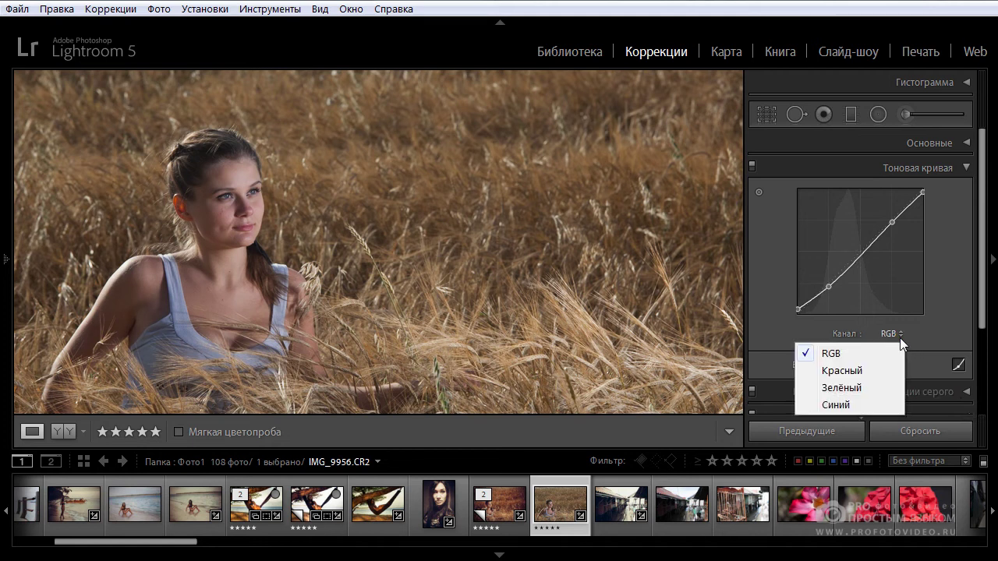
click(868, 372)
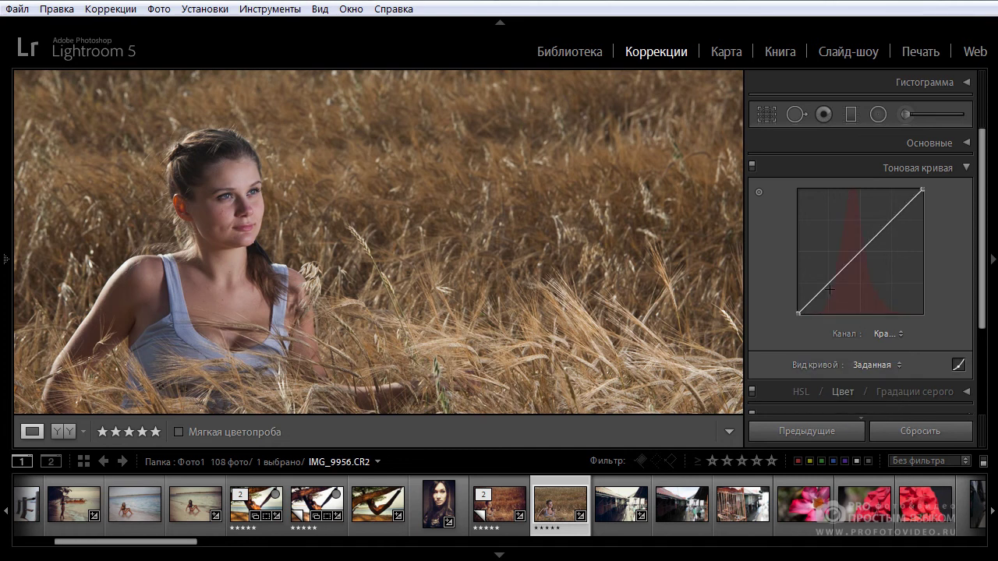
click(892, 219)
click(828, 286)
drag(828, 283, 827, 281)
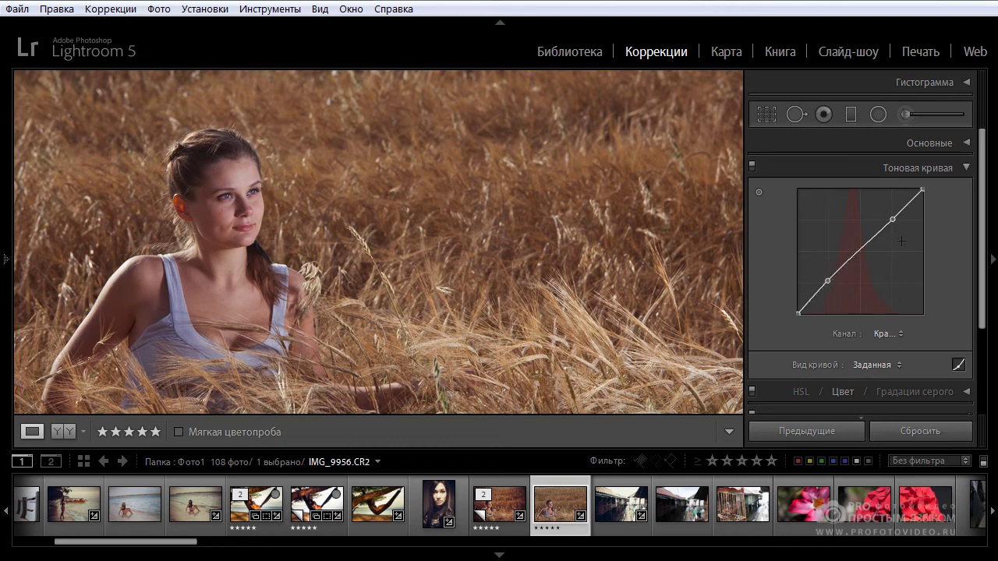
drag(892, 219, 892, 225)
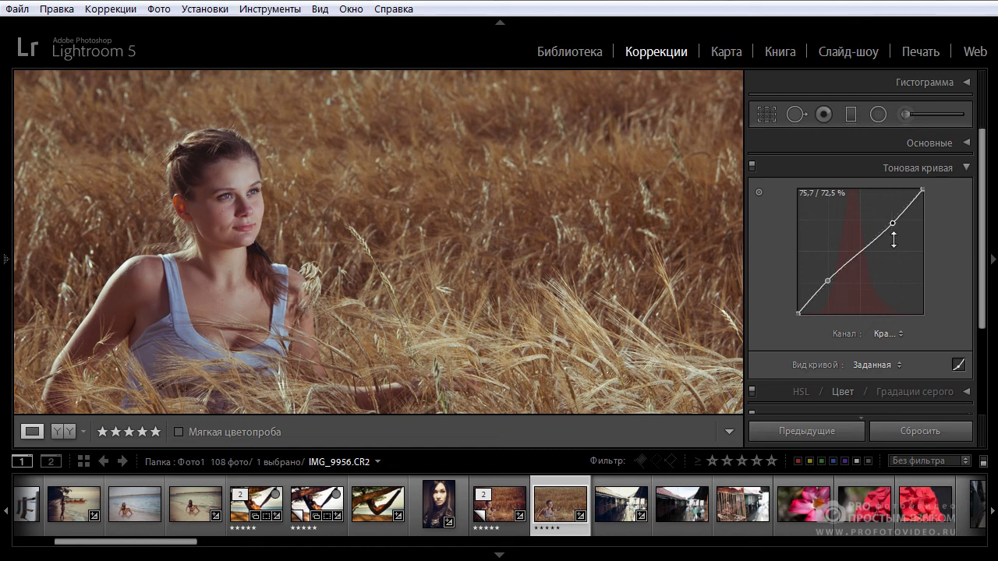
- Try lifting the shadows on the Green channel curve and flatten that curve again
click(899, 336)
click(853, 384)
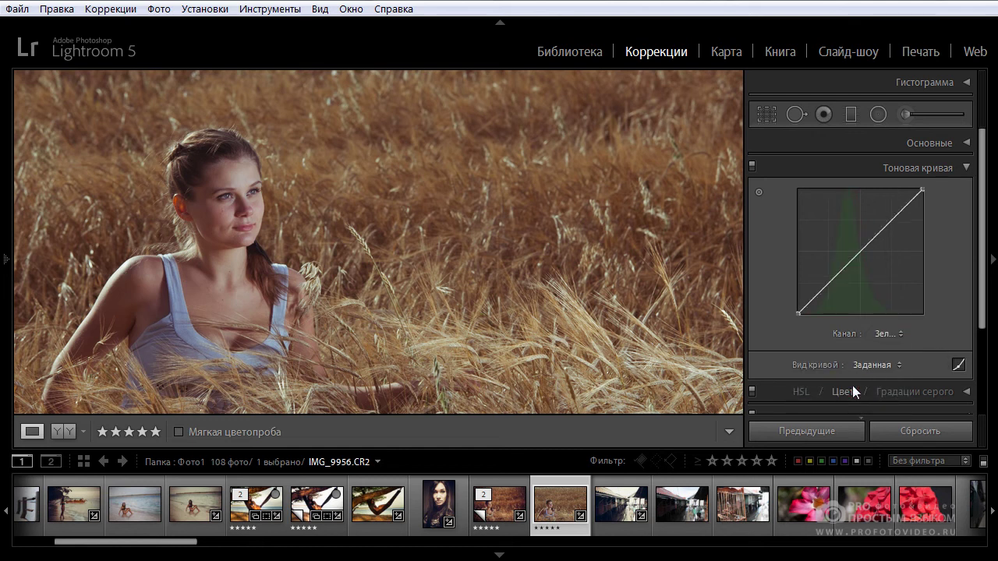
mouse_move(828, 284)
mouse_down()
mouse_move(828, 294)
mouse_move(829, 278)
mouse_up()
right_click(861, 280)
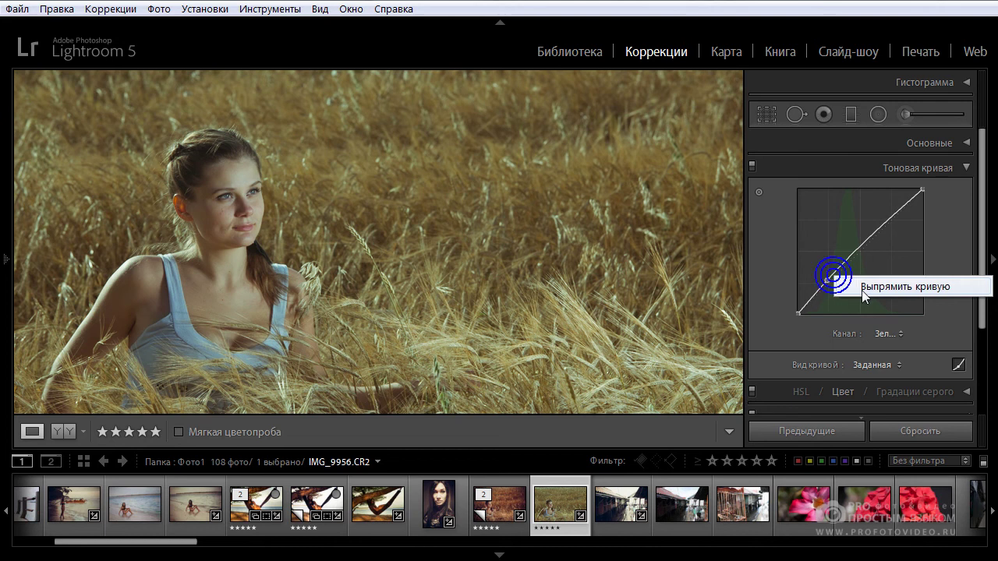
click(861, 290)
- Pull the Blue channel curve down in the lower midtones, keep its highlights near the diagonal, and compare the portrait with the unedited version
click(898, 333)
click(872, 405)
click(829, 281)
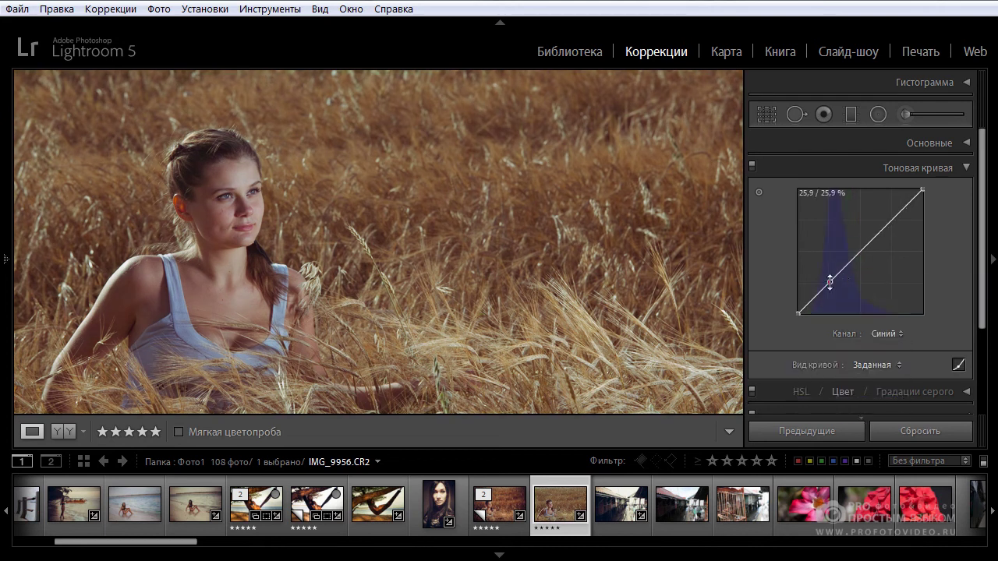
click(894, 222)
drag(830, 282, 852, 266)
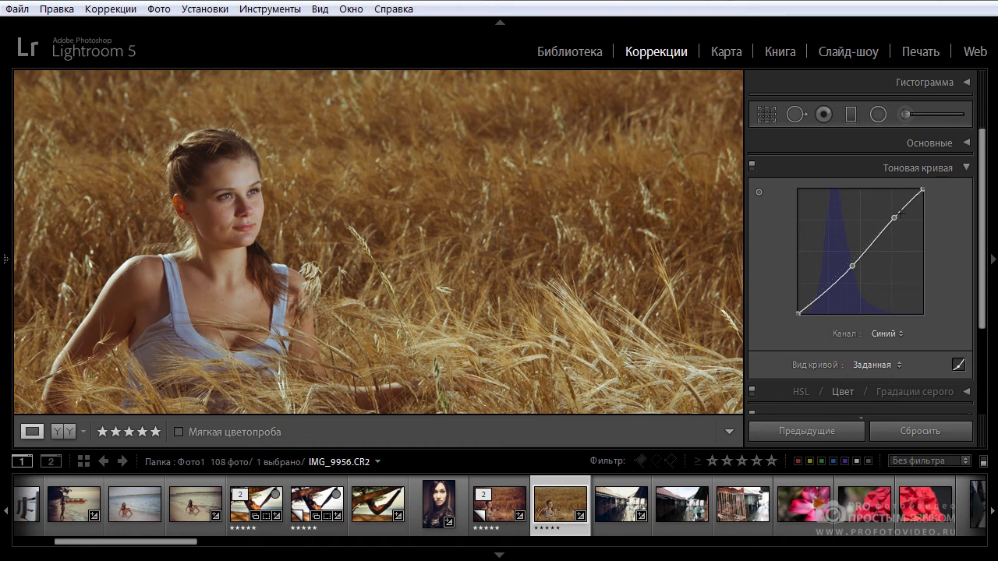
drag(896, 218, 893, 220)
key(backslash)
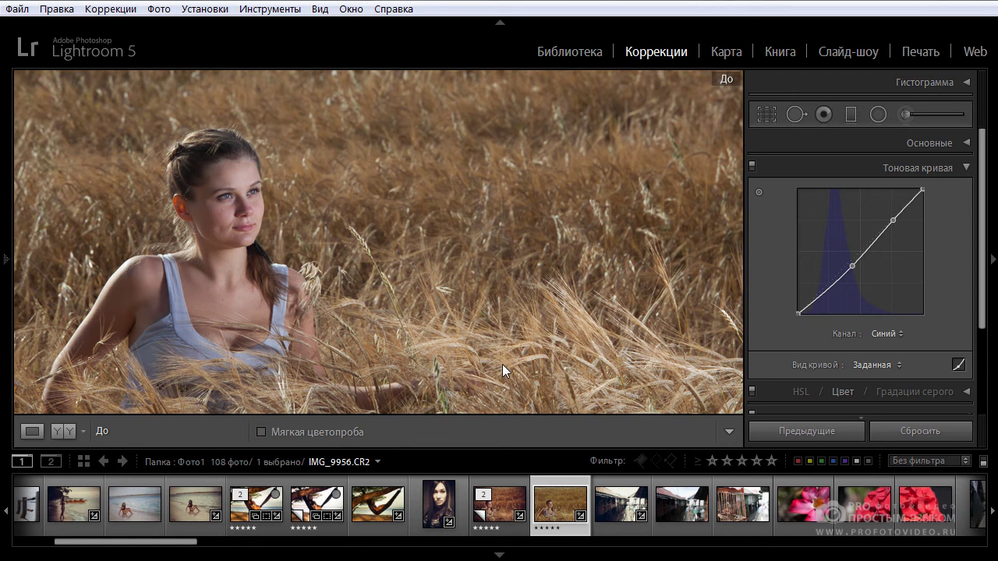
key(backslash)
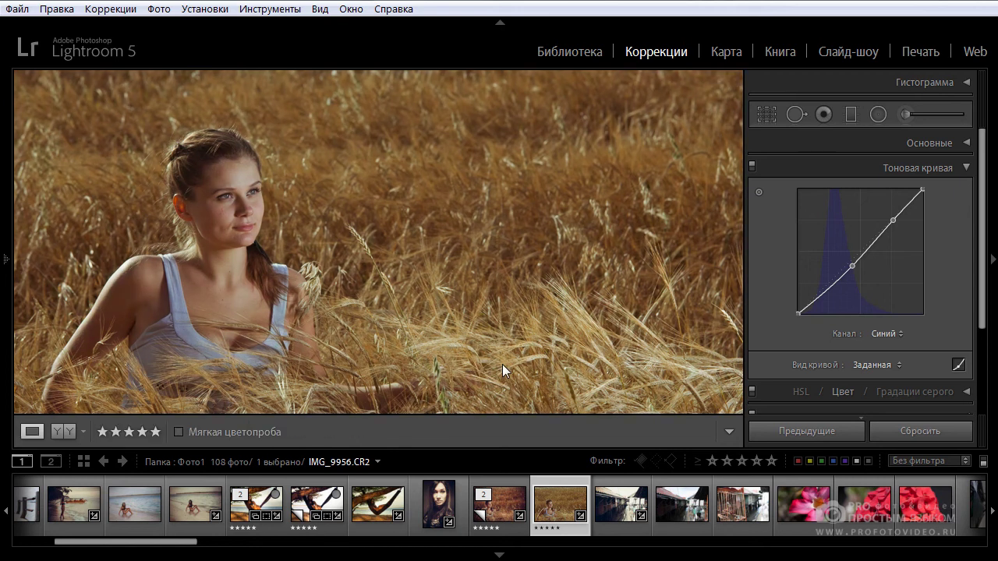
key(backslash)
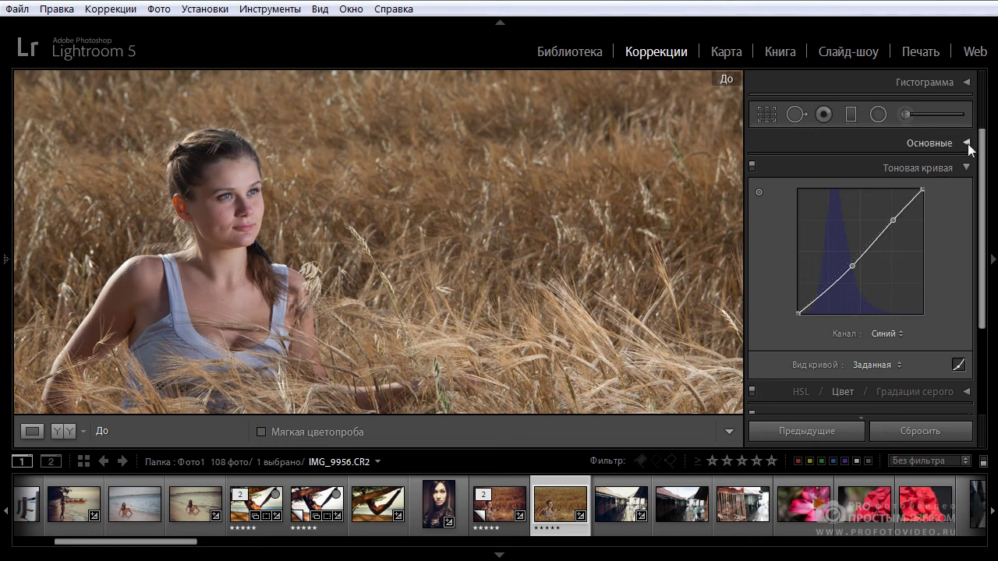
- Brighten the edited wheat-field portrait by setting Exposure to +0.43
click(965, 168)
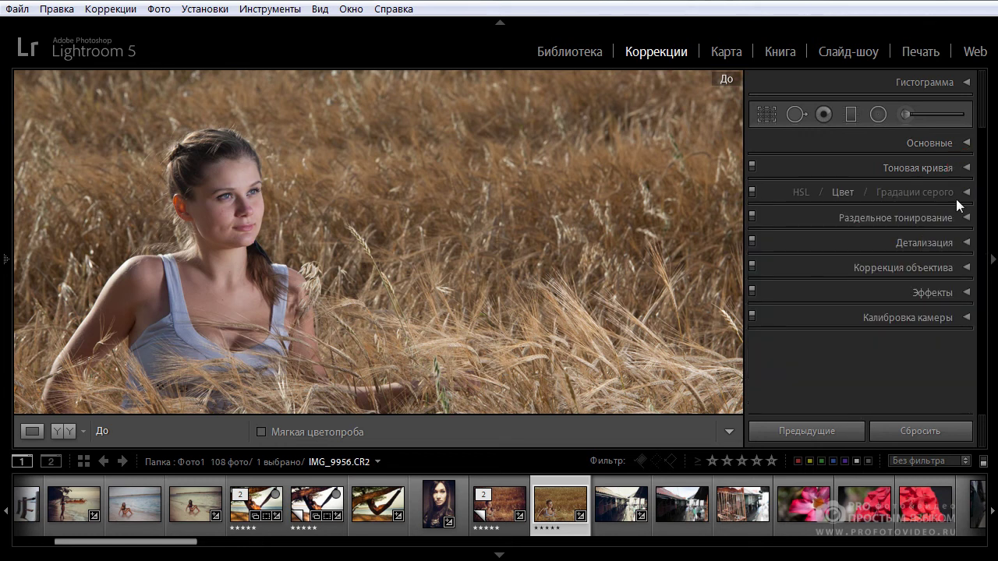
click(965, 143)
drag(982, 210, 984, 231)
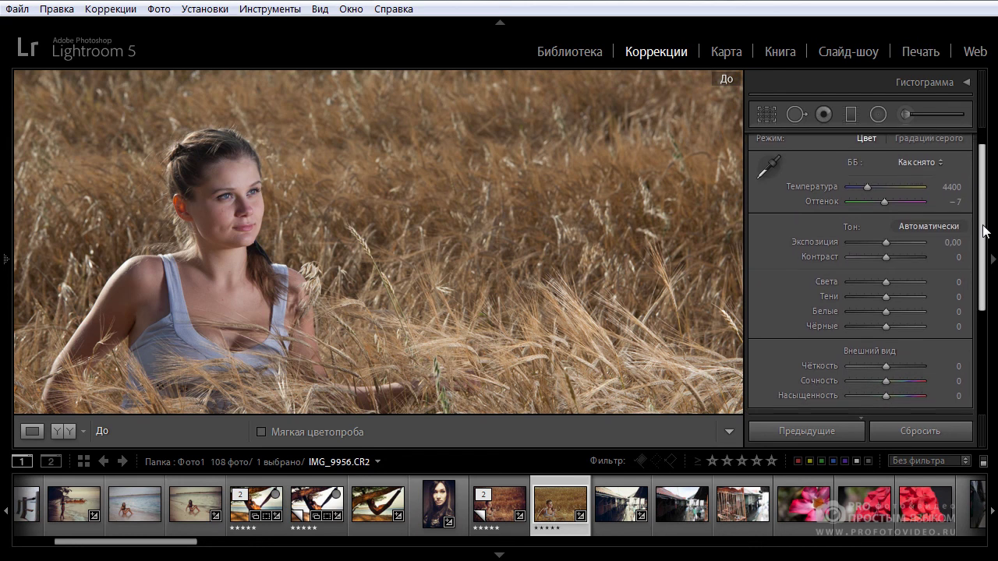
click(886, 242)
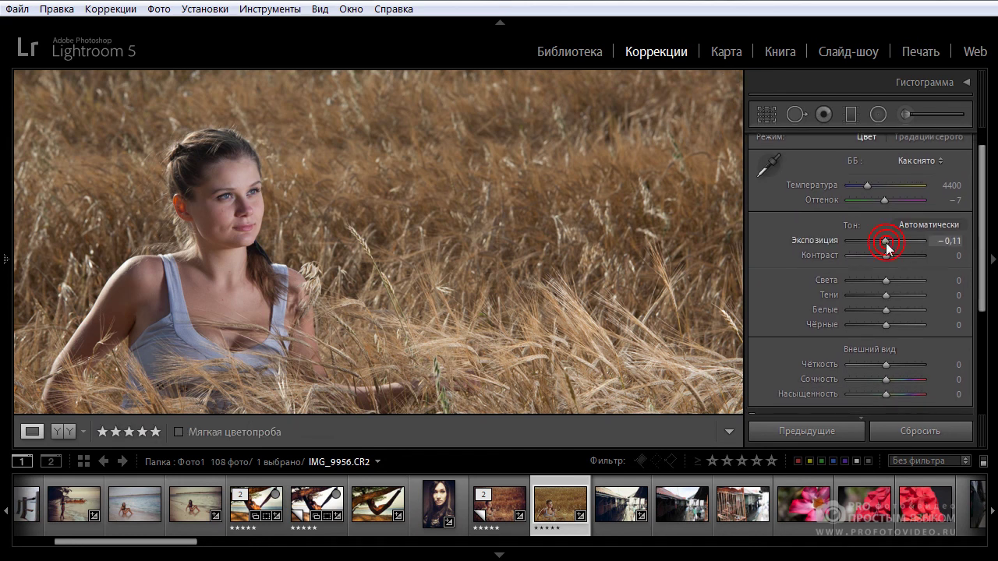
key(backslash)
drag(883, 242, 887, 243)
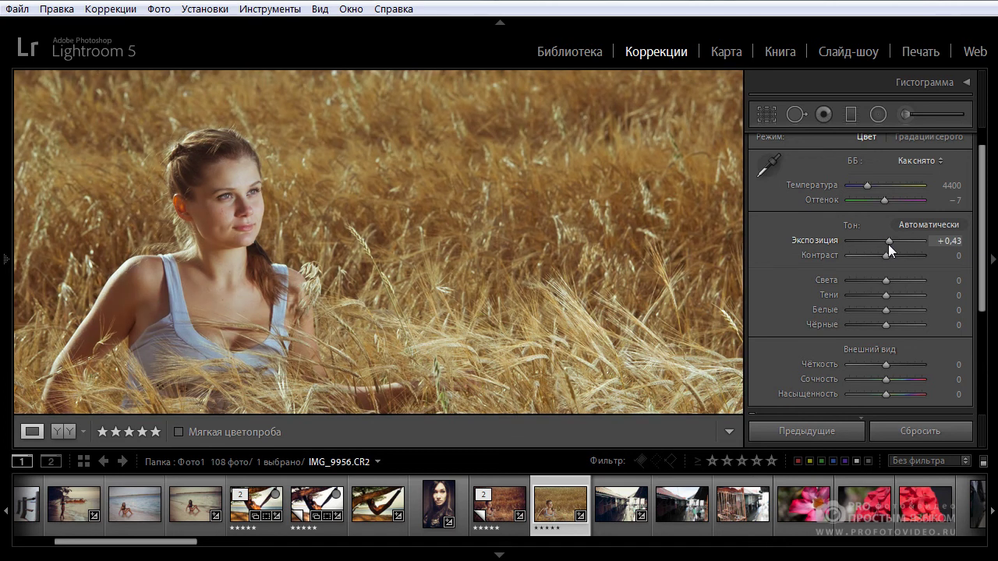
- Set Clarity to +30 and Saturation to −13 for the wheat-field portrait
drag(982, 296, 986, 343)
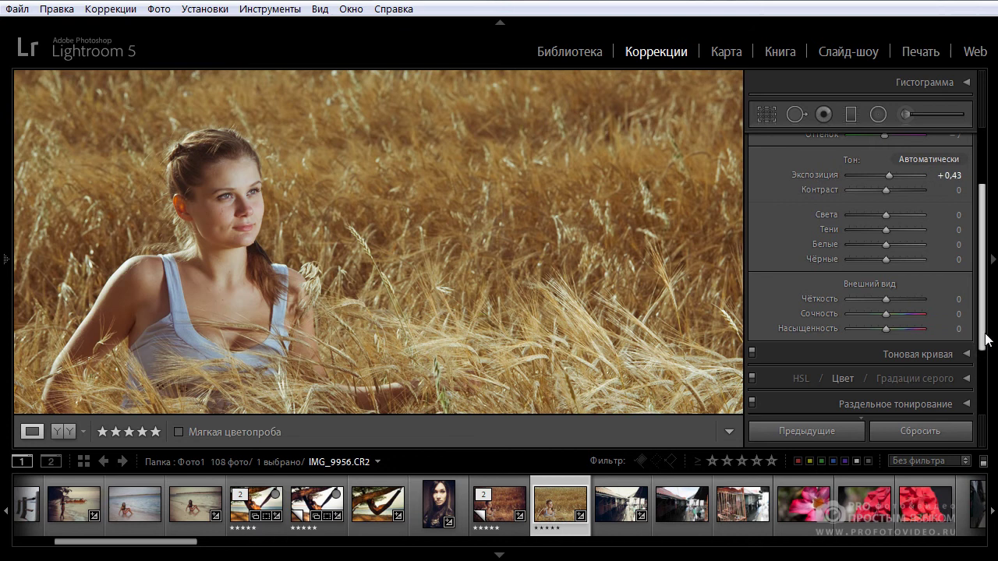
drag(884, 304, 894, 301)
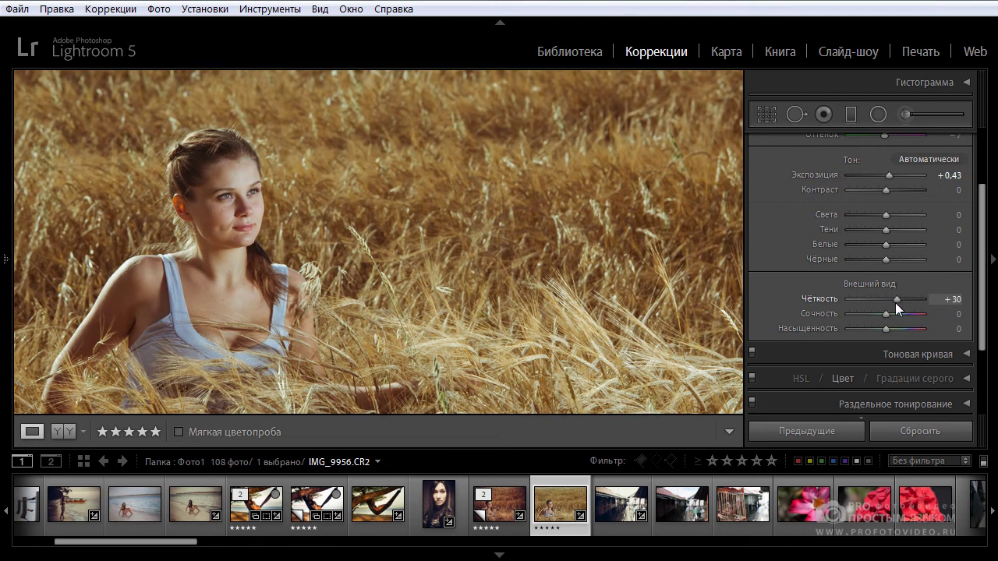
mouse_move(885, 314)
mouse_down()
mouse_move(907, 320)
mouse_move(887, 315)
mouse_up()
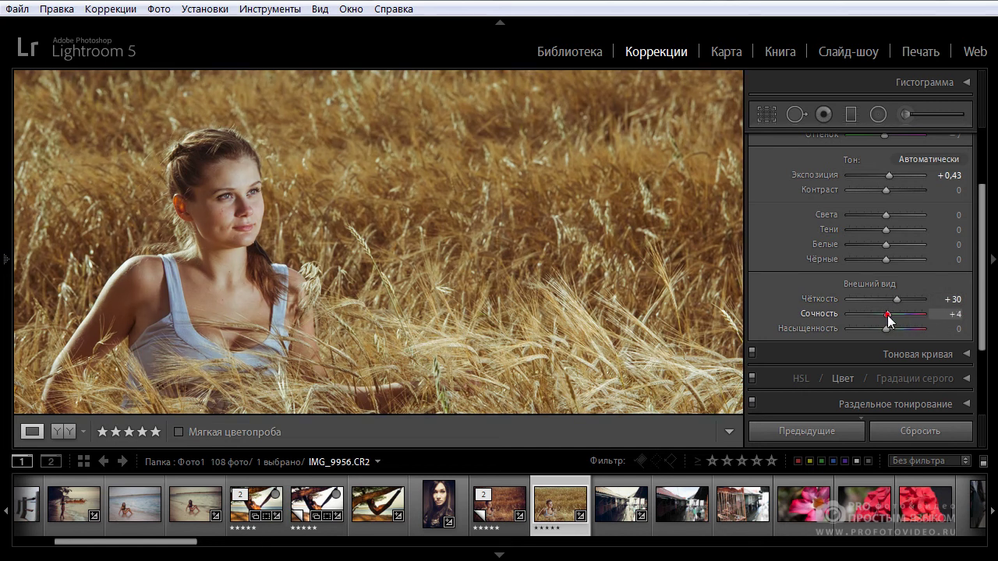
drag(886, 331, 879, 330)
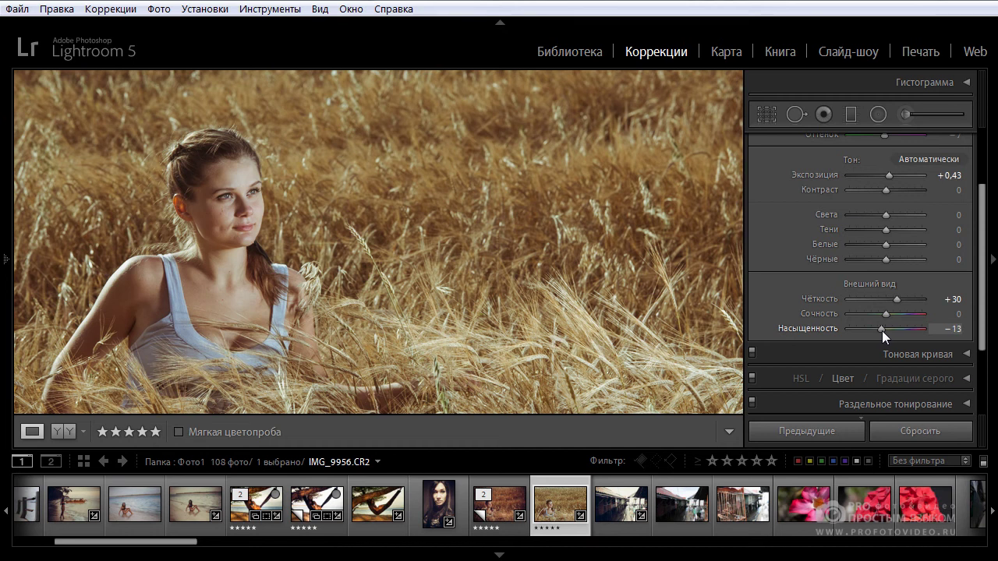
- Set the Red hue to +22 and the Red luminance to +14 in the portrait's per-color adjustments
drag(983, 230, 987, 174)
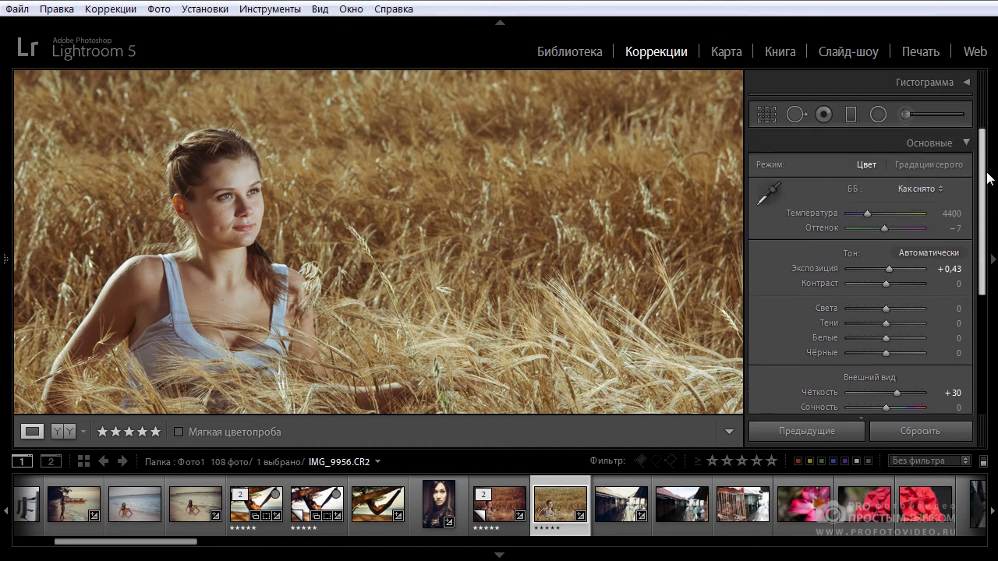
click(966, 147)
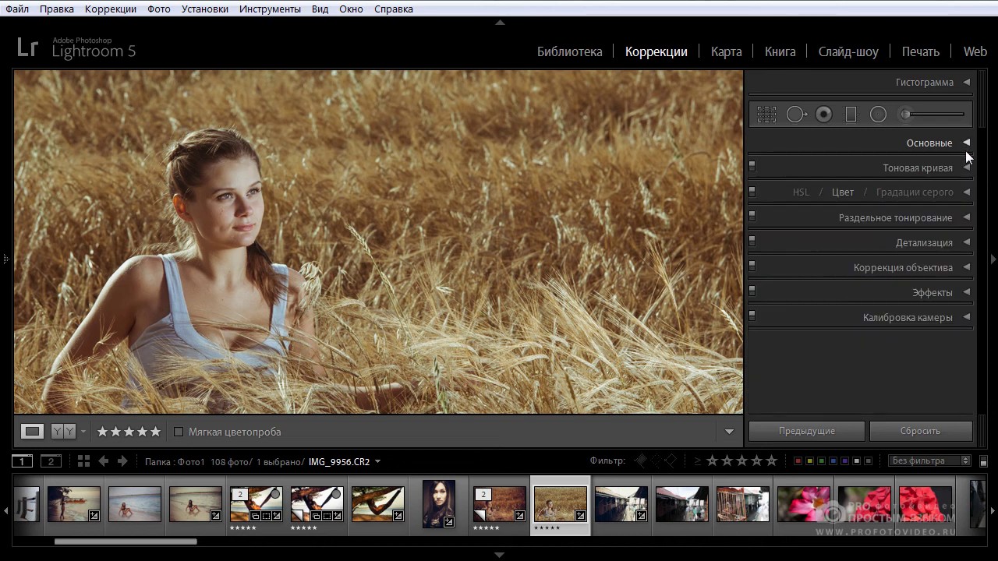
click(844, 192)
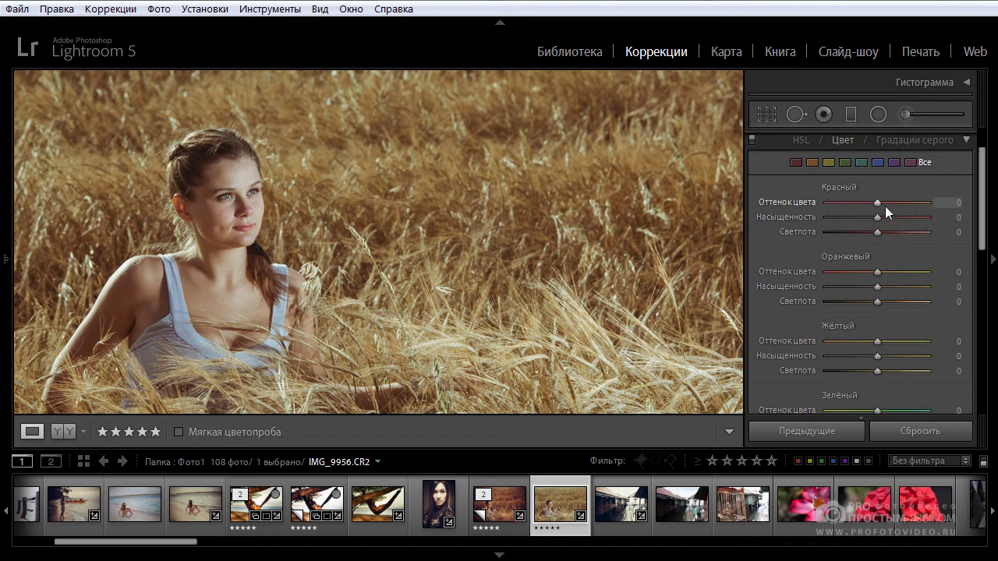
drag(876, 204, 886, 205)
drag(886, 205, 886, 205)
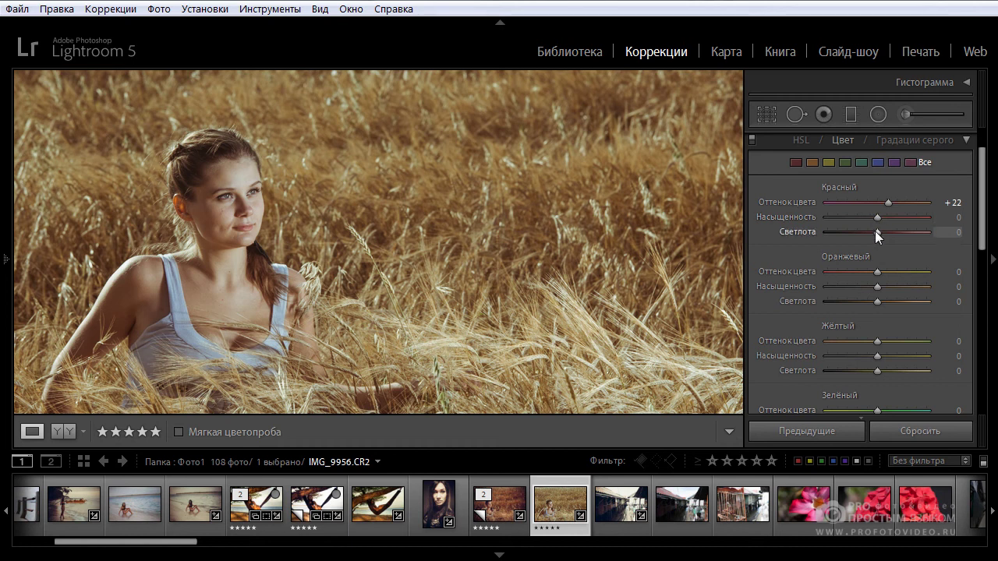
drag(875, 234, 881, 235)
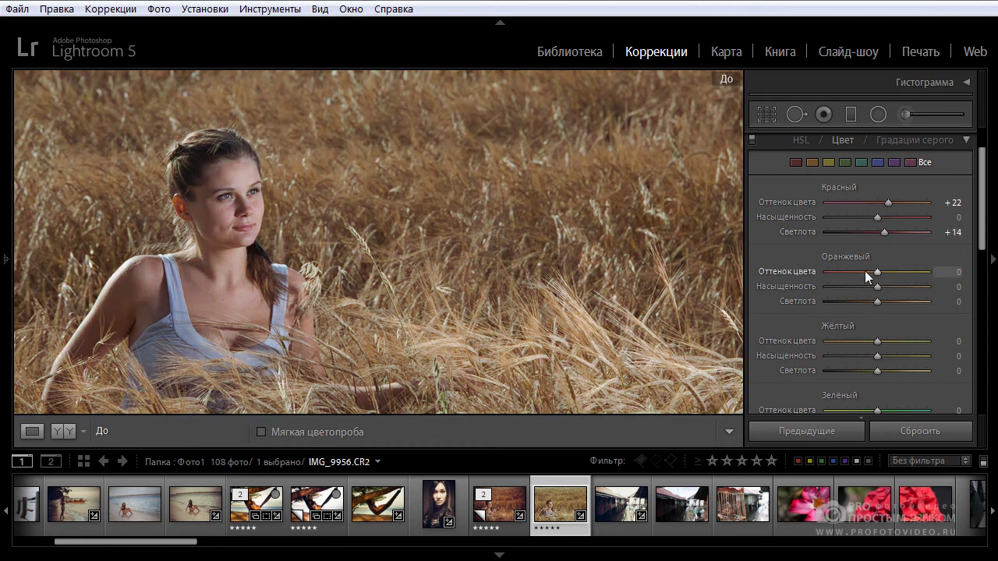
- Try shifting the Orange hue and reset it, and set the Orange luminance to +14
drag(877, 272, 902, 275)
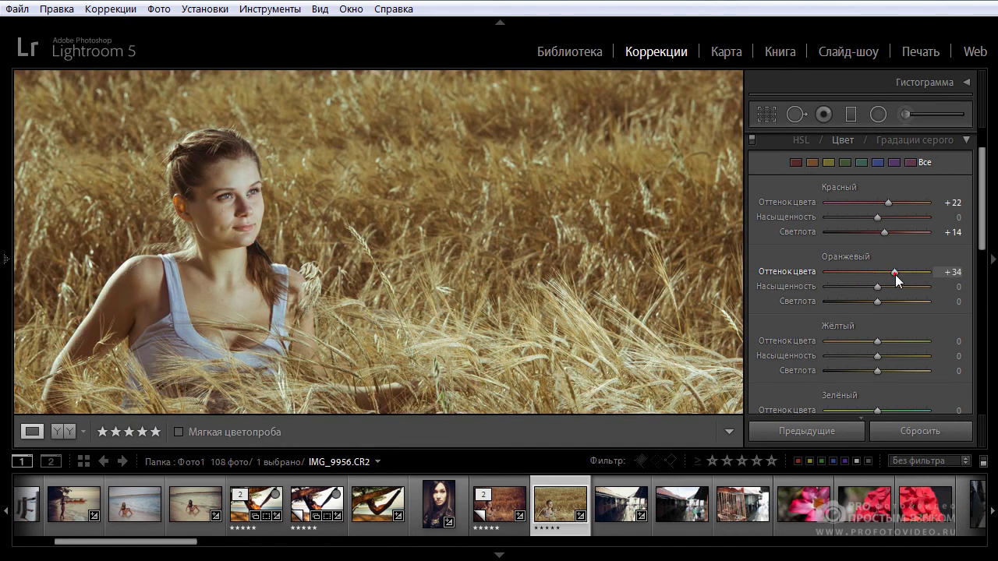
double_click(897, 275)
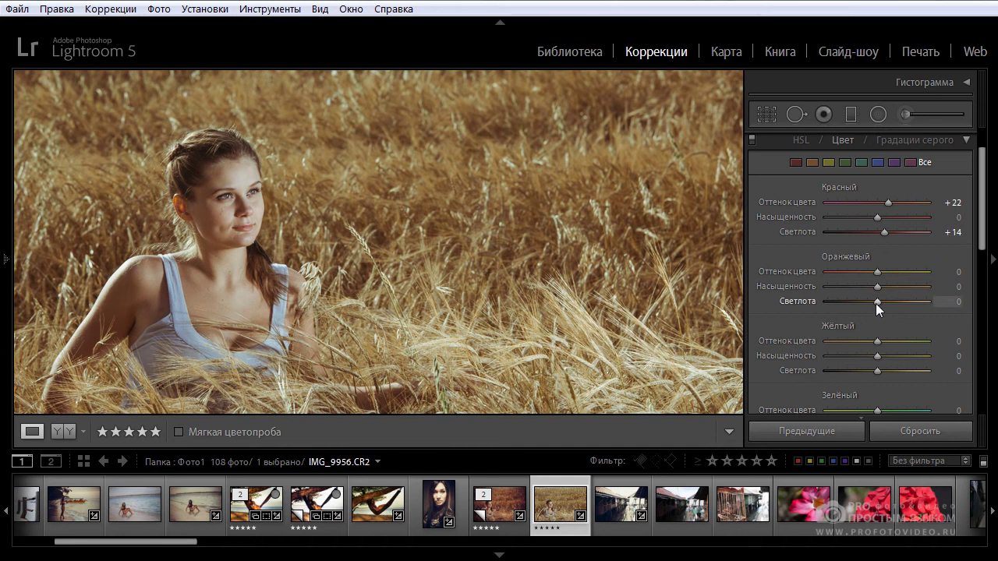
drag(878, 303, 886, 309)
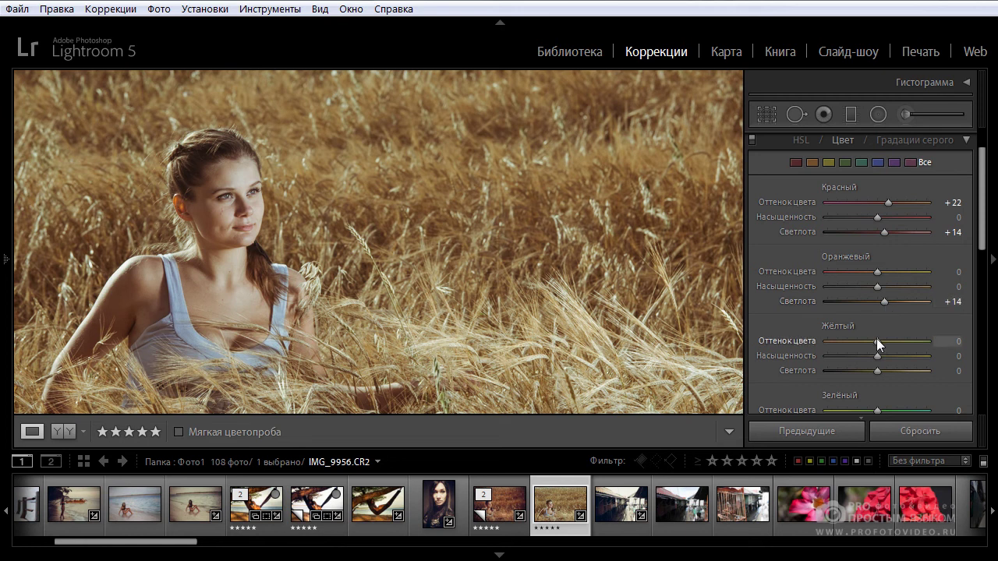
scroll(962, 257, up, 2)
click(965, 193)
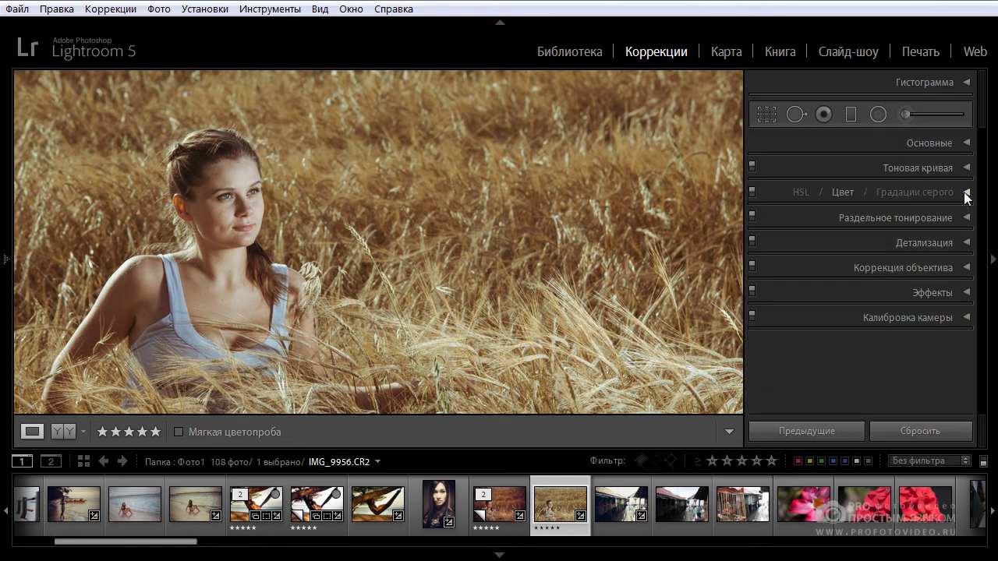
- Split-tone the highlights with hue 53 and saturation 20, and compare the portrait with the unedited version
click(971, 219)
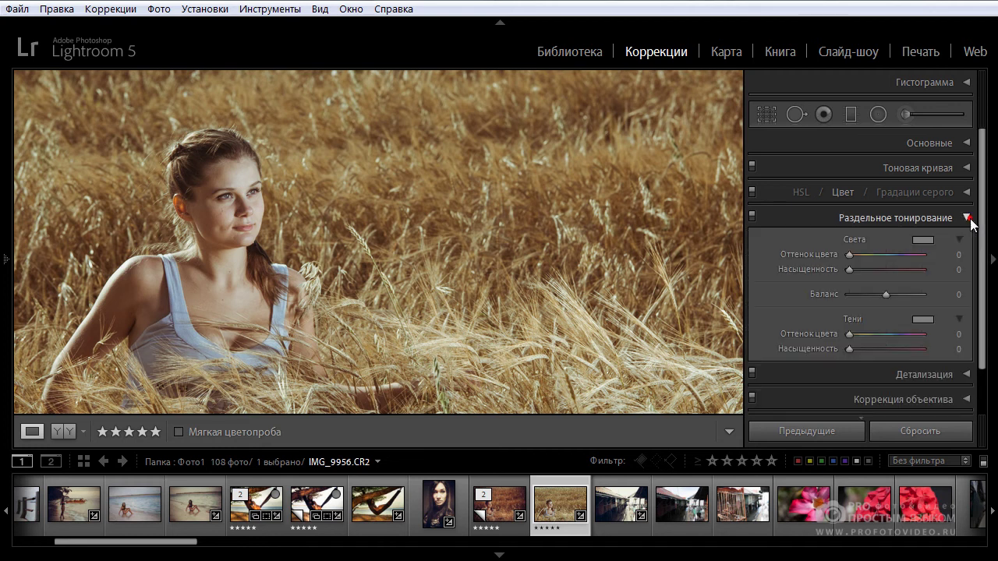
click(922, 239)
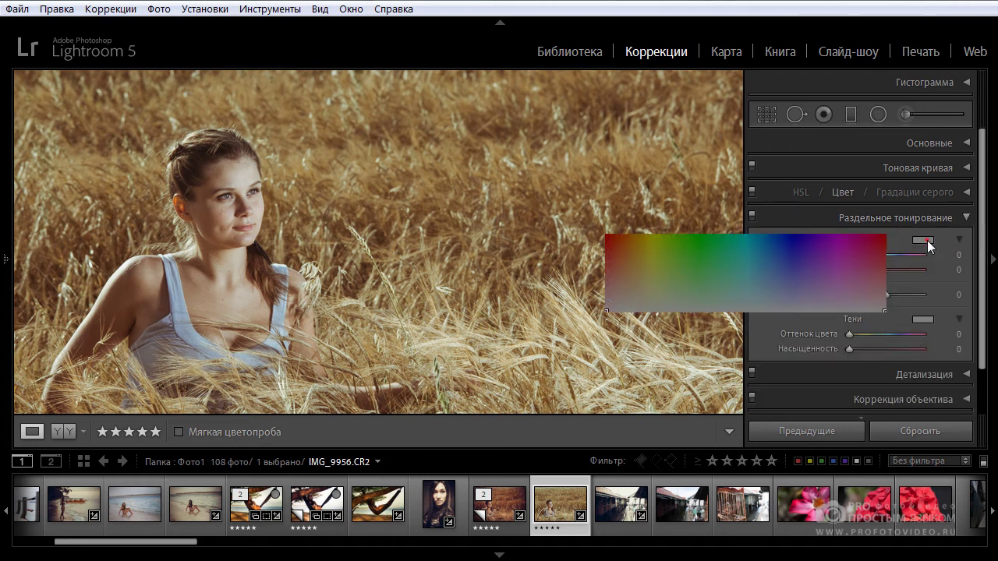
click(629, 286)
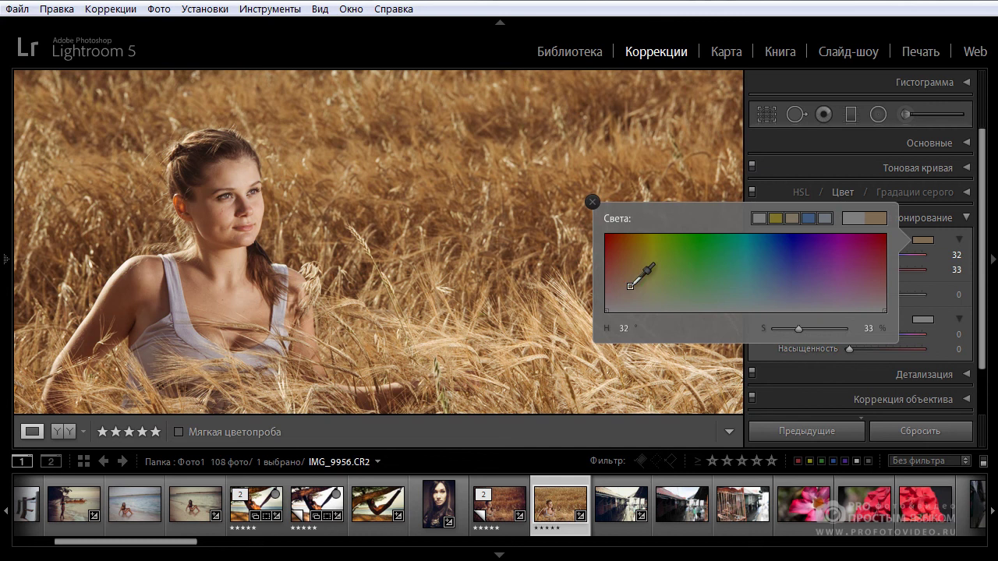
drag(631, 286, 646, 290)
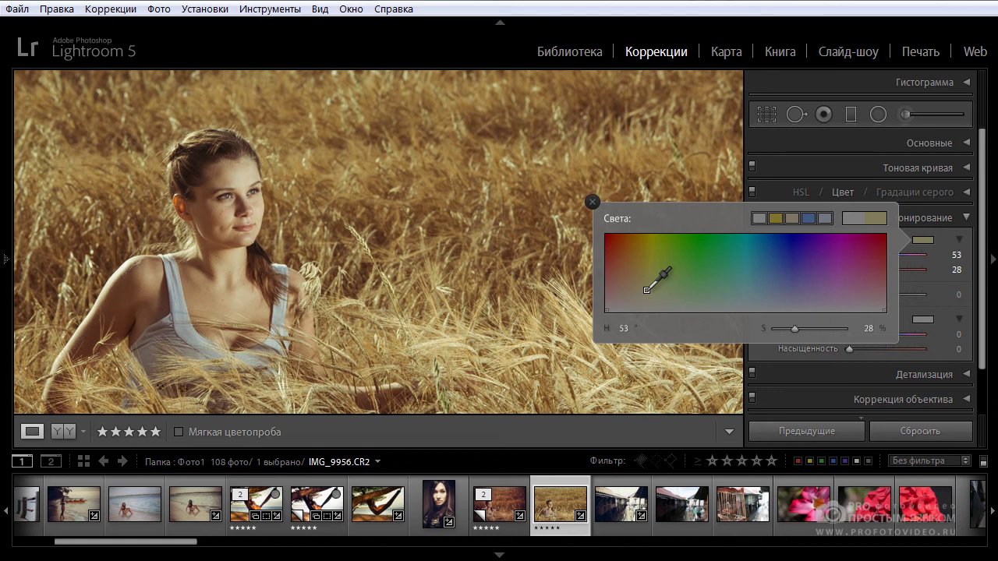
drag(646, 290, 647, 296)
drag(787, 328, 787, 329)
click(592, 202)
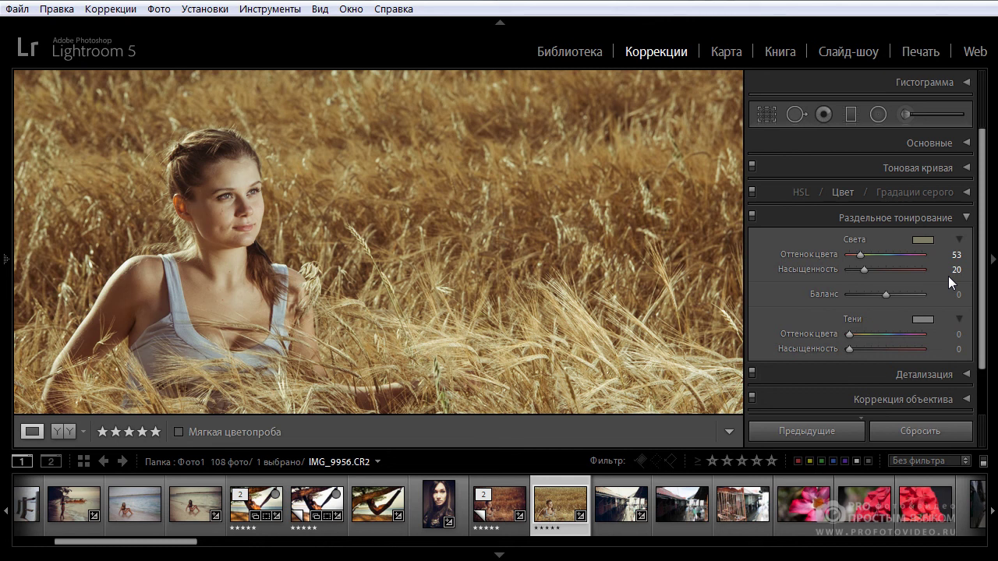
key(backslash)
key(backslash)
- Split-tone the shadows blue with hue 228 and saturation 100
click(923, 320)
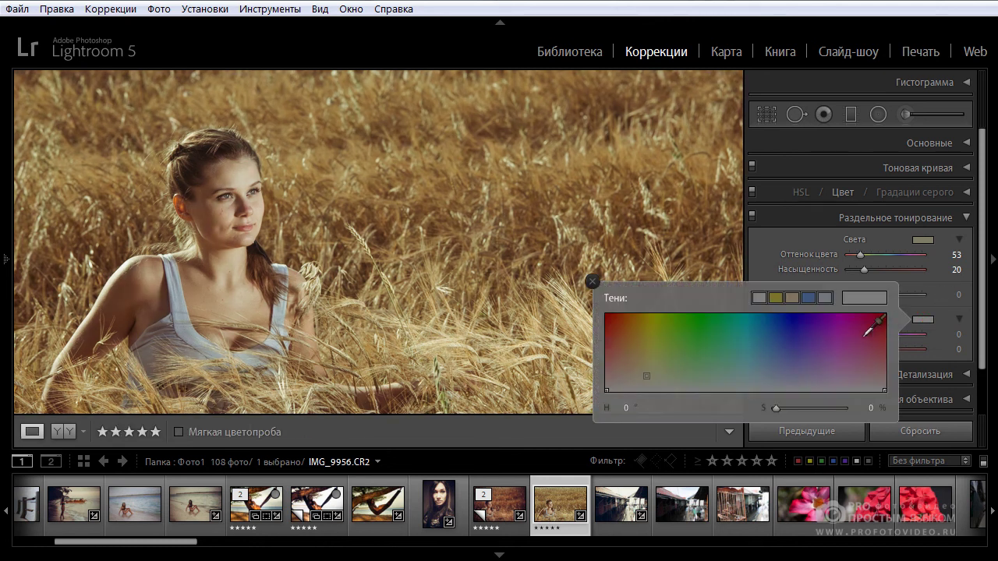
click(791, 314)
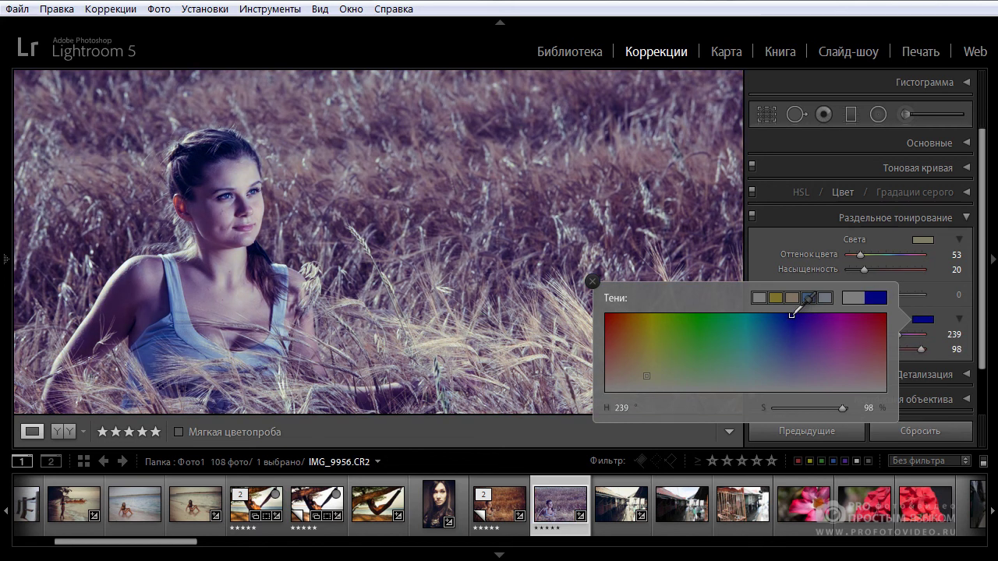
drag(791, 314, 792, 315)
drag(792, 315, 782, 315)
drag(842, 407, 844, 407)
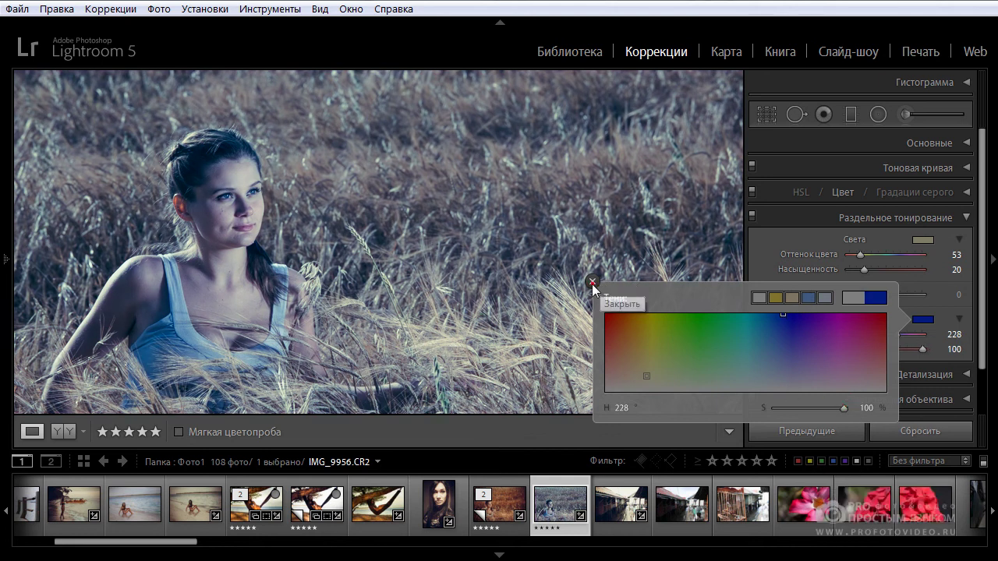
click(593, 282)
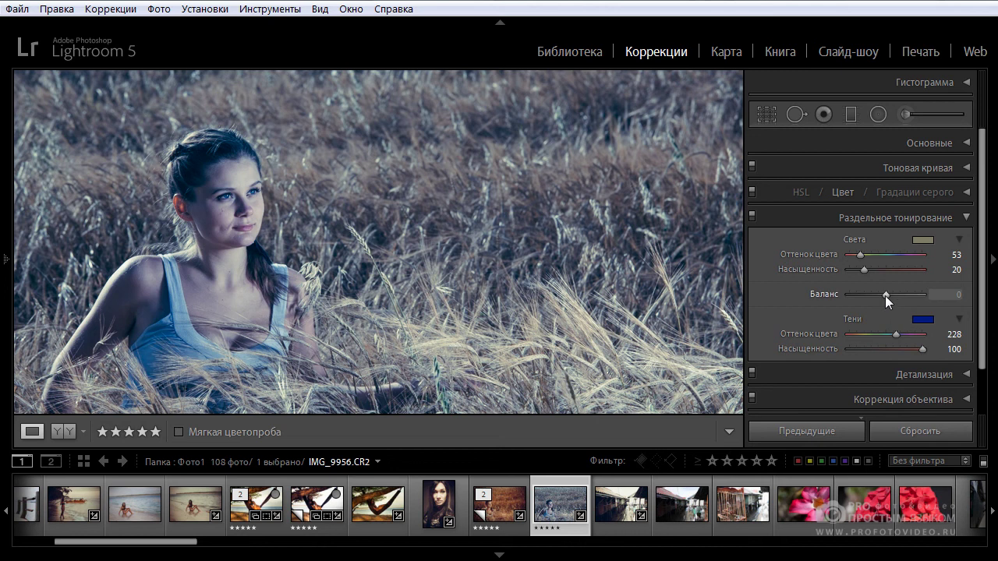
- Set the split-toning balance to +100, test the shadow saturation down to zero and back to 100, and compare with the unedited photo
drag(882, 295, 955, 298)
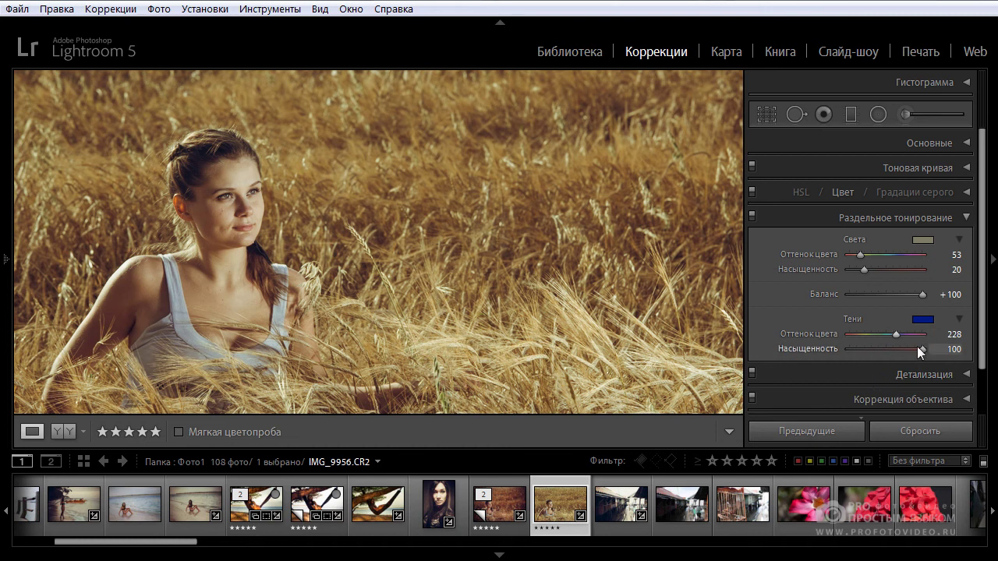
drag(920, 350, 843, 350)
drag(843, 350, 922, 350)
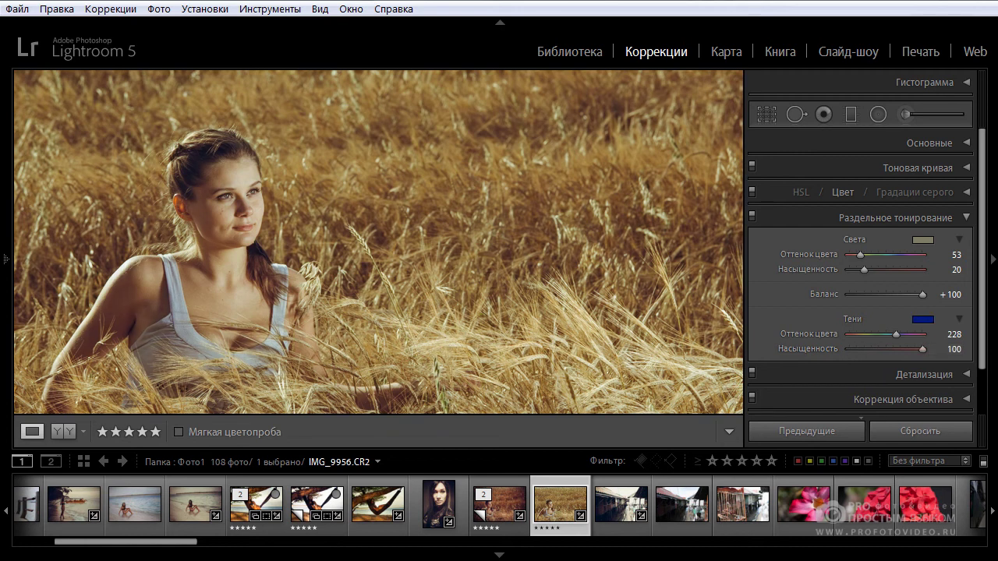
click(965, 218)
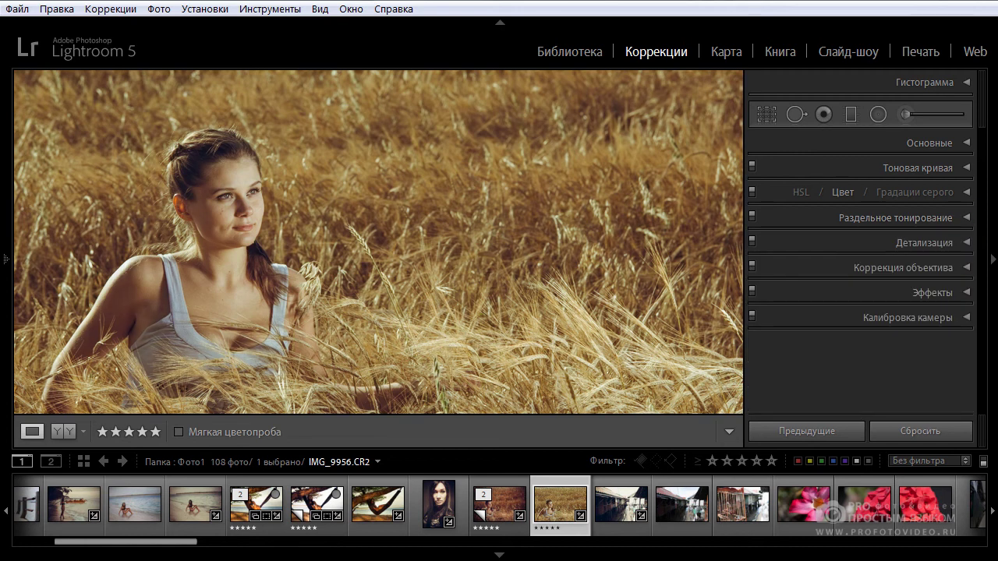
key(backslash)
key(backslash)
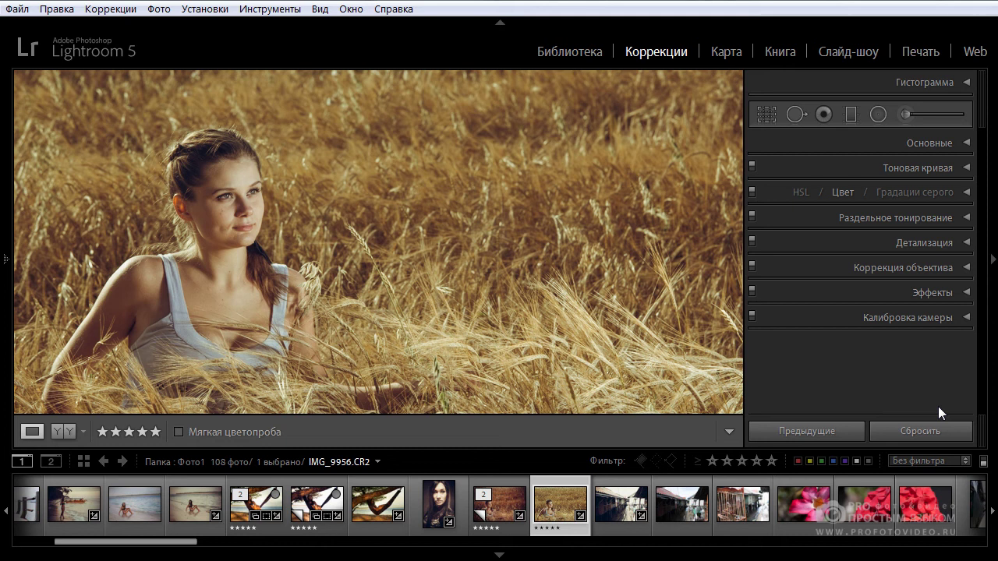
- Try a shadow tint of +30 and a red primary hue of +47 in Camera Calibration, and reset both
click(965, 318)
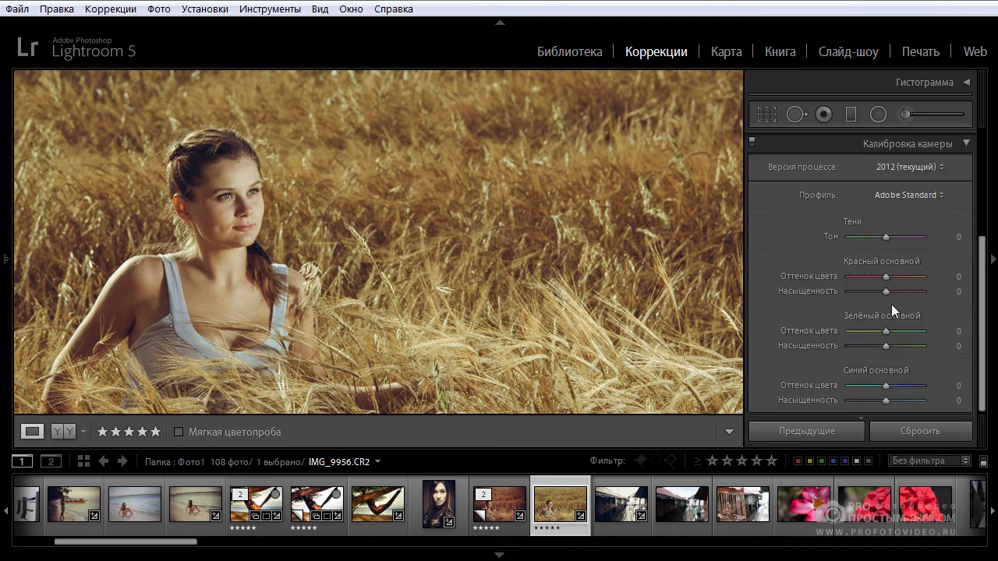
mouse_move(885, 236)
mouse_down()
mouse_move(874, 236)
mouse_move(900, 243)
mouse_move(875, 244)
mouse_move(917, 246)
mouse_move(859, 242)
mouse_up()
drag(860, 241, 895, 240)
drag(886, 278, 903, 281)
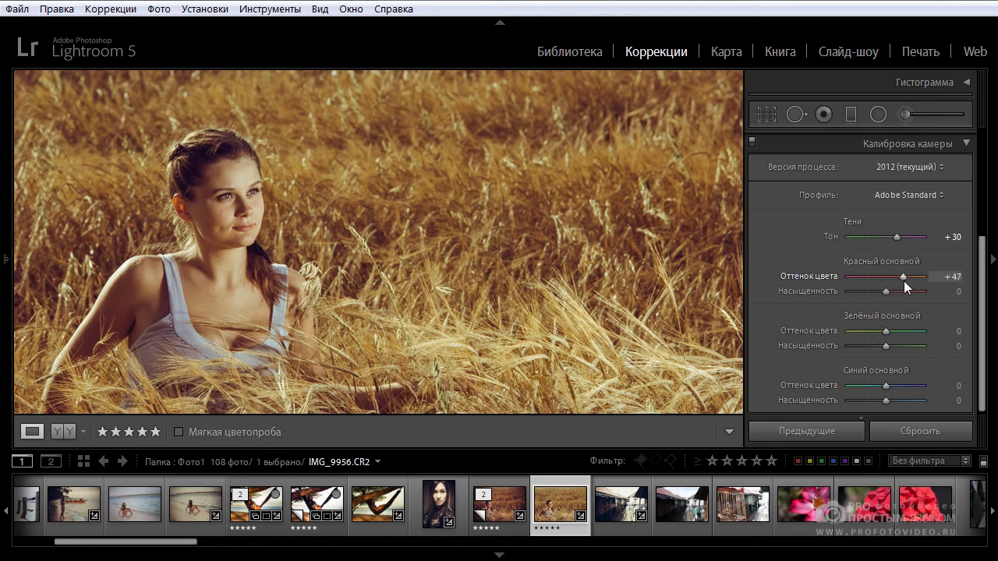
double_click(902, 277)
double_click(896, 237)
- Save the current edit of the wheat-field portrait as a snapshot named 1
click(6, 258)
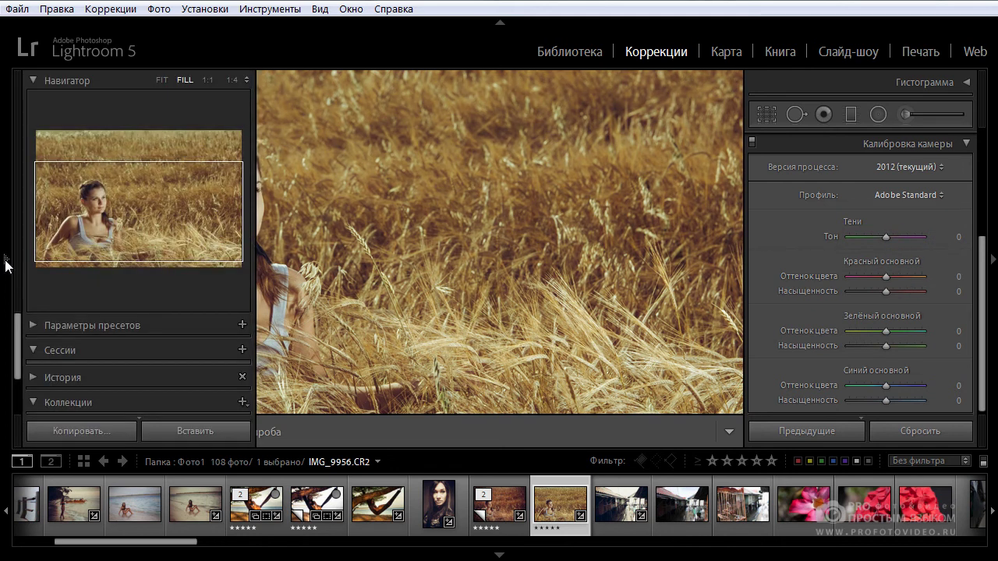
click(241, 349)
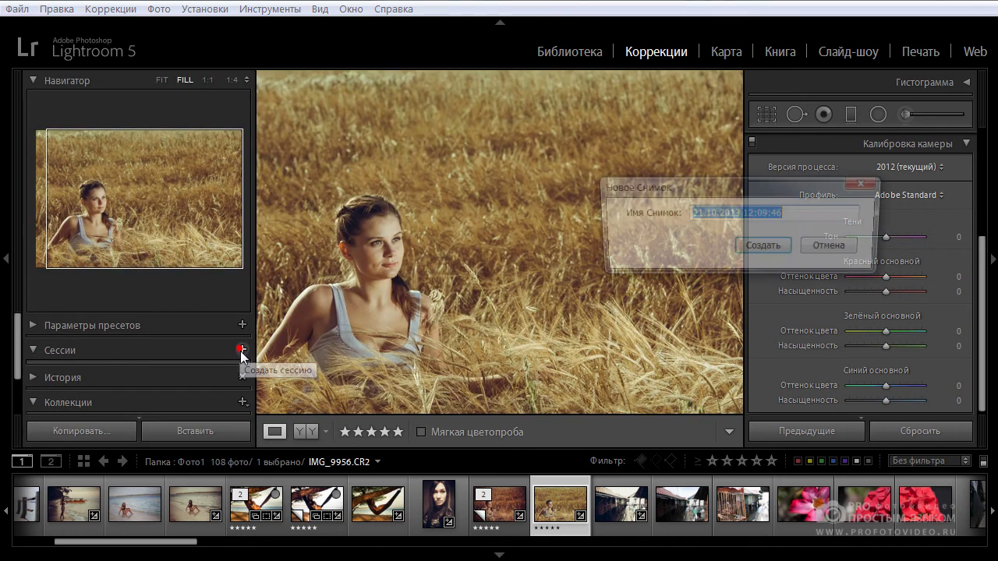
text(1)
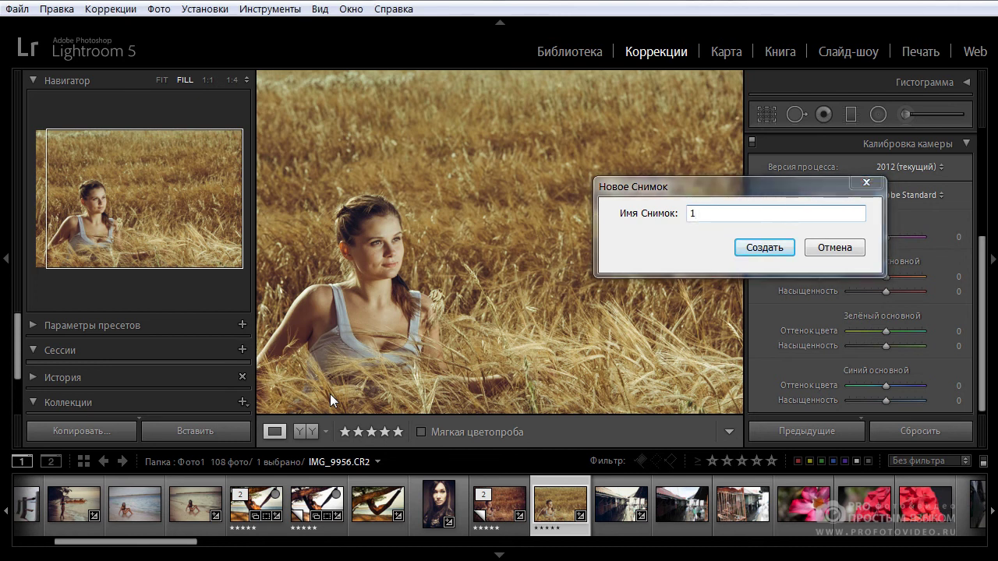
key(Return)
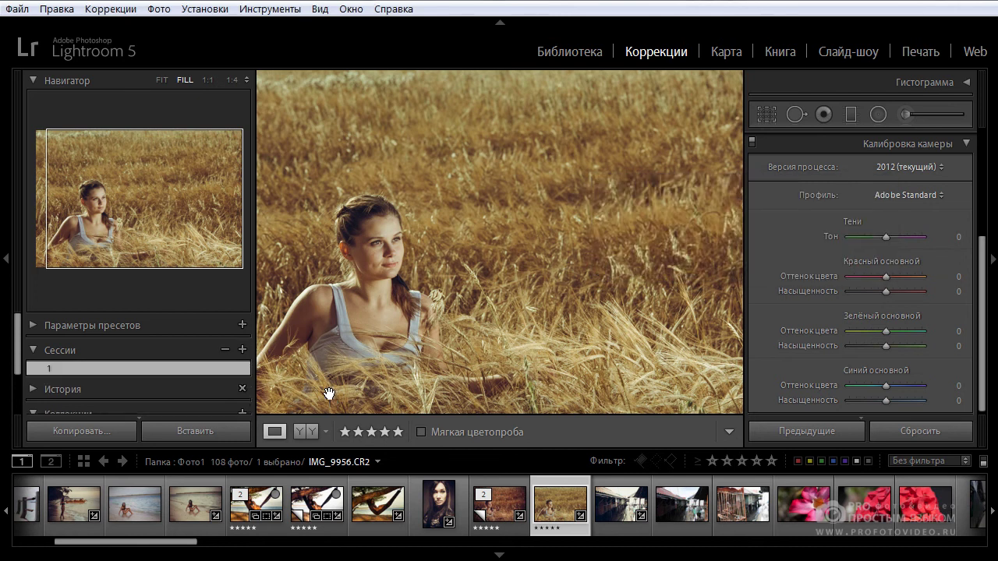
click(33, 350)
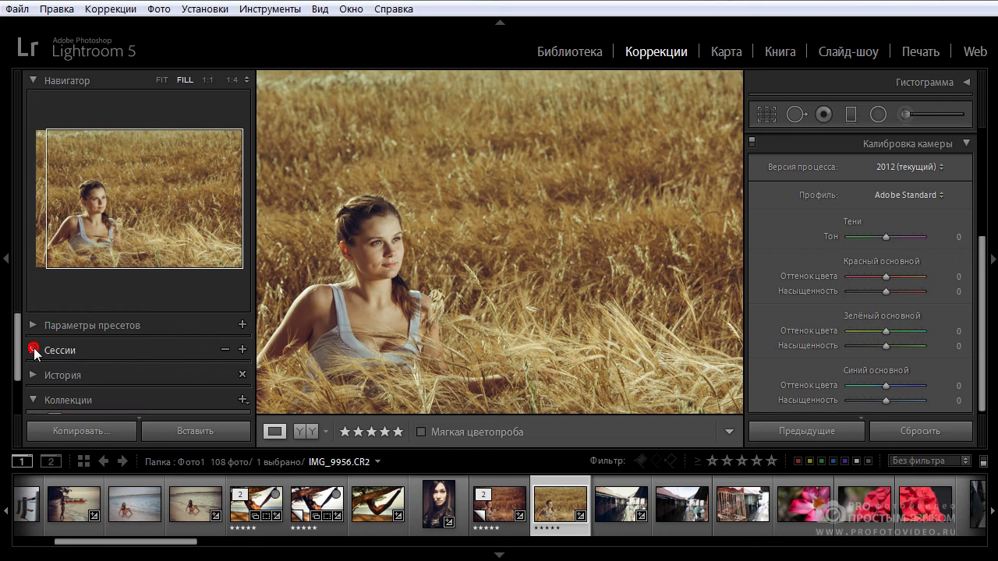
click(6, 259)
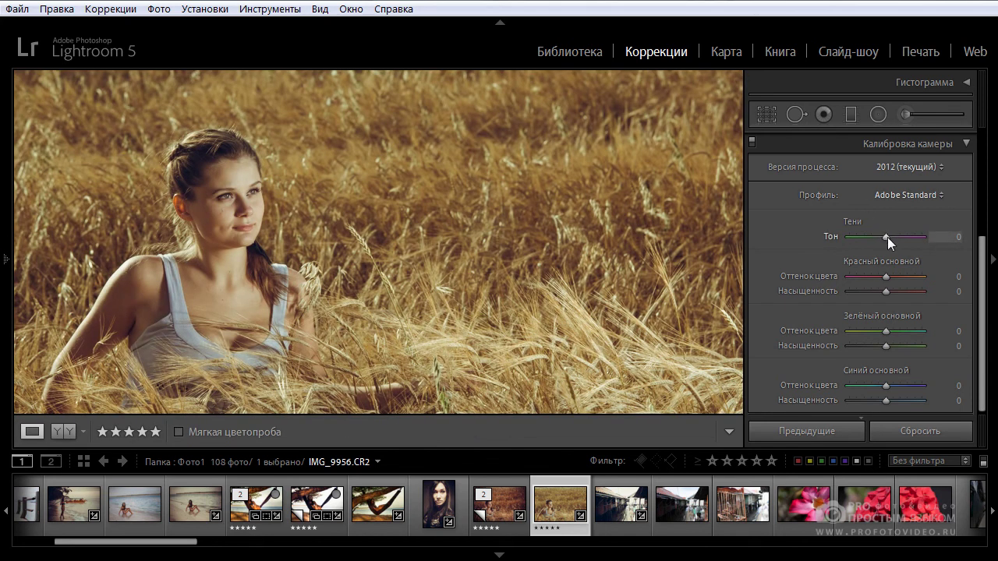
- In Camera Calibration, set the shadow tint to +32, the red primary hue to +43 and the red primary saturation to +38
drag(886, 240, 898, 238)
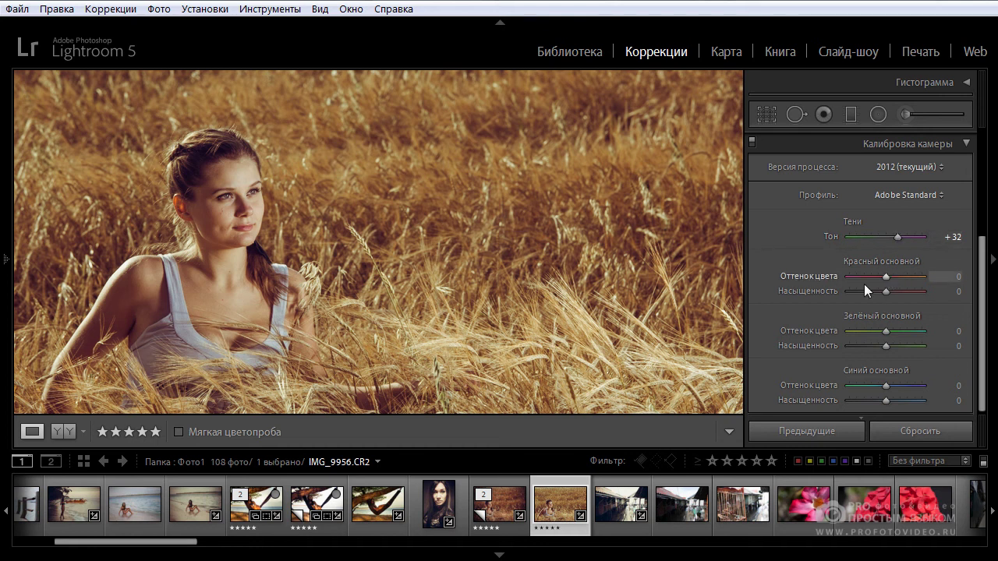
drag(891, 277, 901, 281)
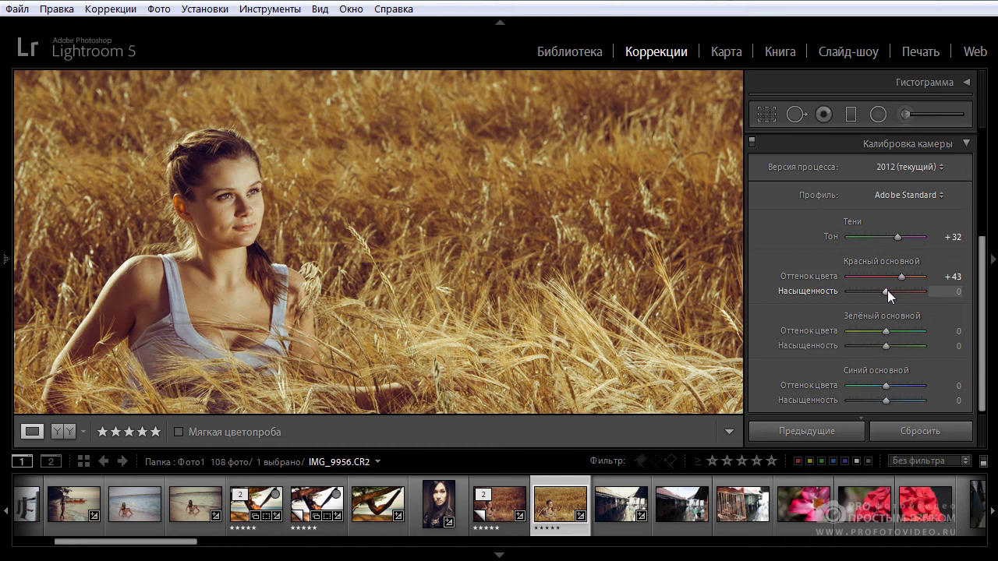
drag(883, 292, 896, 295)
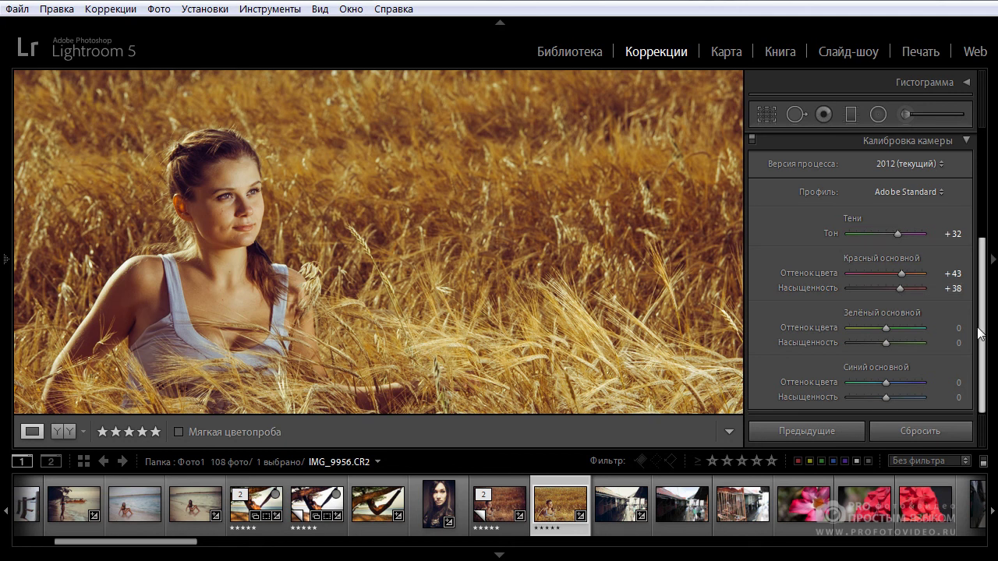
drag(980, 343, 974, 154)
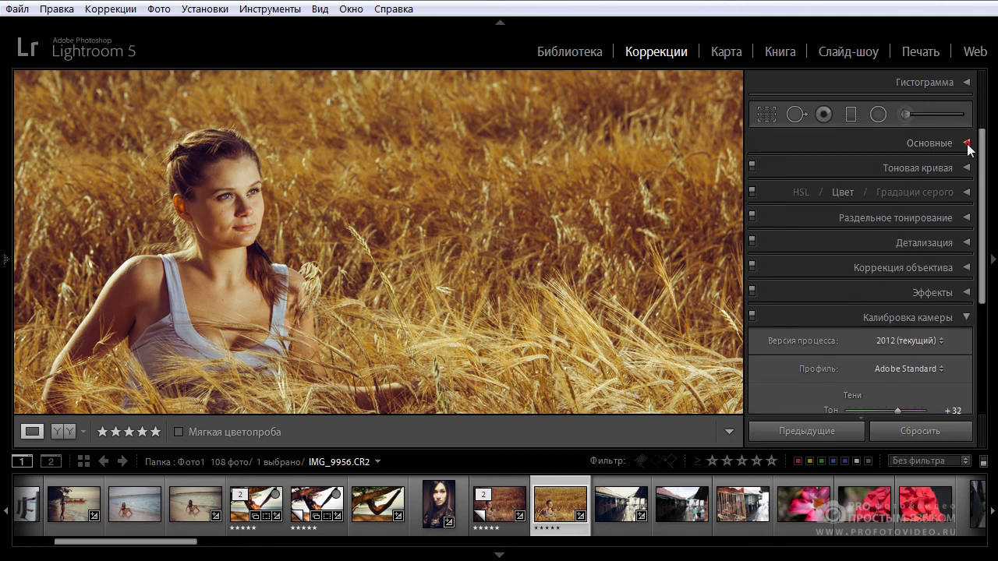
click(968, 144)
drag(982, 219, 980, 156)
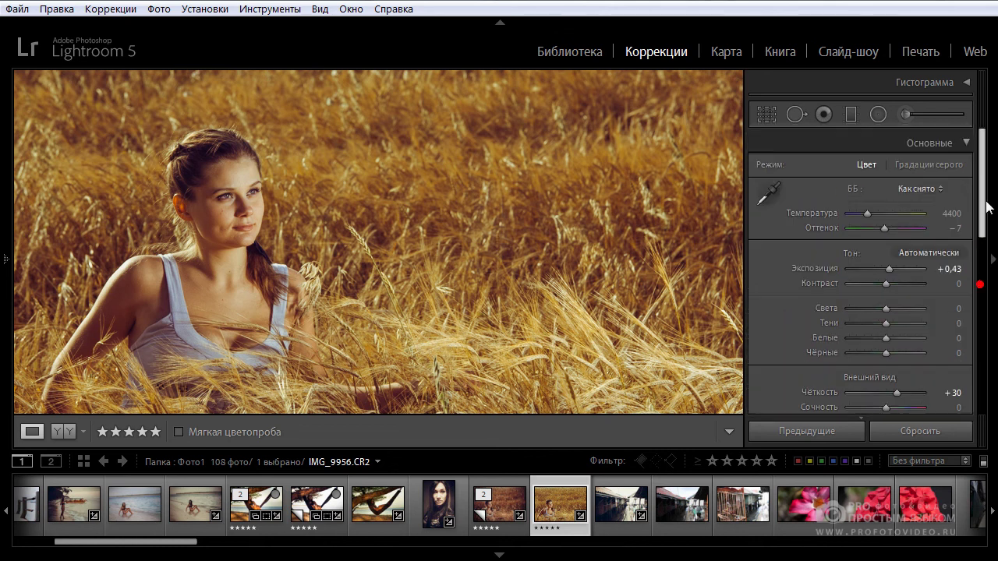
click(967, 144)
drag(982, 293, 982, 402)
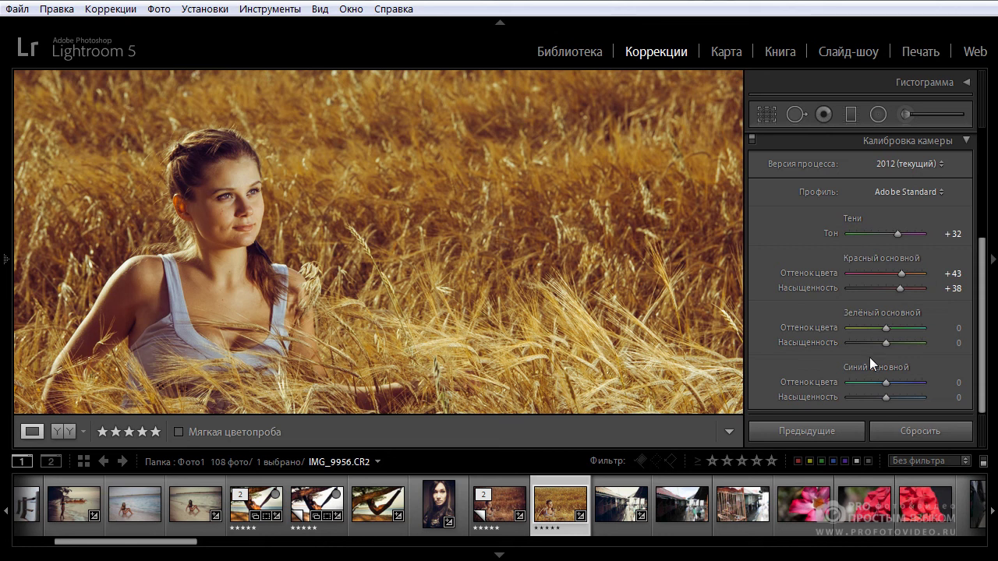
- In Camera Calibration, set the green primary hue to +13 and saturation to -21, the blue primary hue to -47, and strongly reduce the blue primary saturation
mouse_move(885, 327)
mouse_down()
mouse_move(918, 334)
mouse_move(850, 341)
mouse_move(925, 345)
mouse_move(879, 346)
mouse_up()
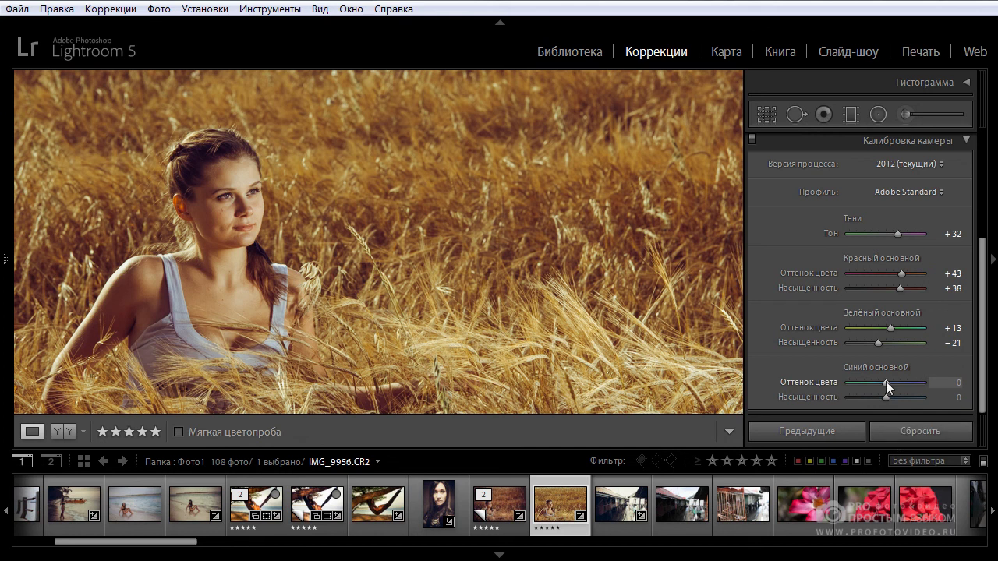
drag(885, 383, 867, 400)
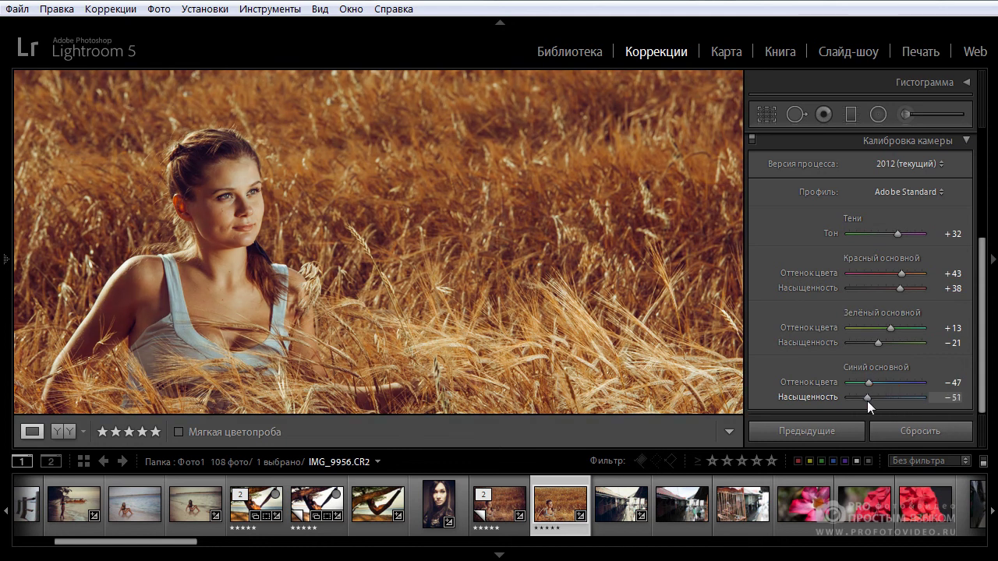
drag(865, 401, 863, 401)
click(908, 141)
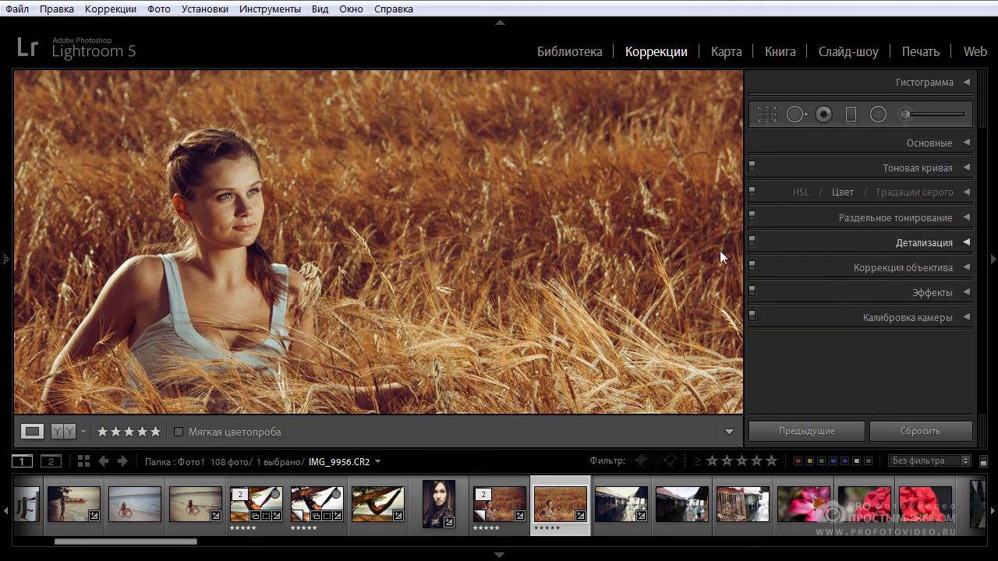
- Save the current edit of the wheat-field portrait as a snapshot named 2
click(10, 267)
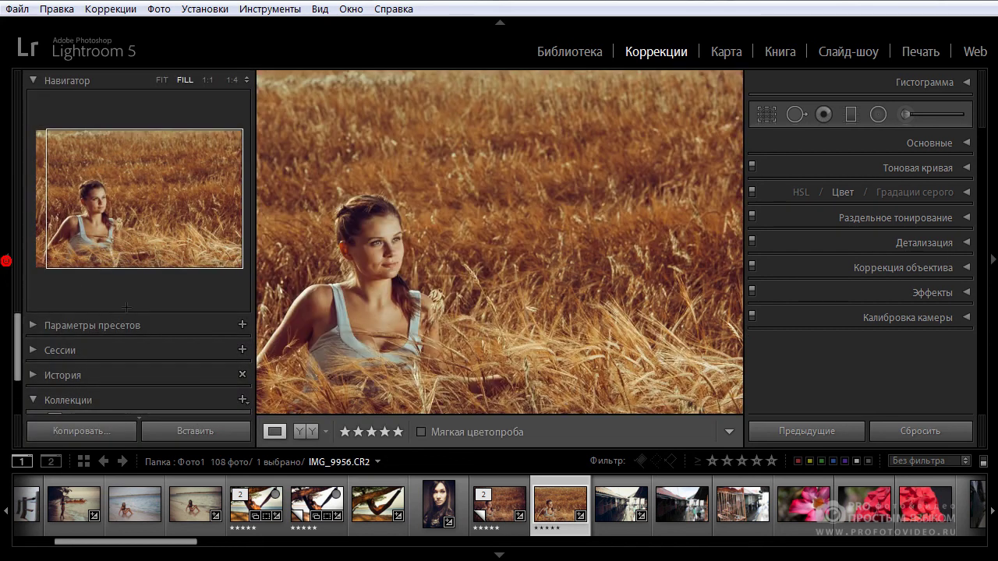
click(241, 350)
text(2)
key(Return)
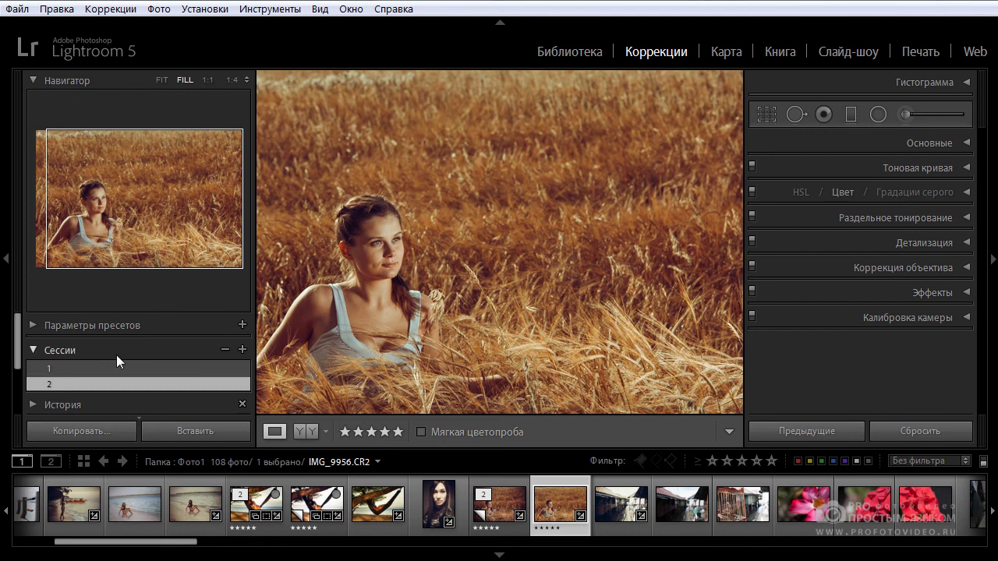
- Compare snapshots 1 and 2 of the wheat-field portrait by switching between them, ending on snapshot 2
click(71, 370)
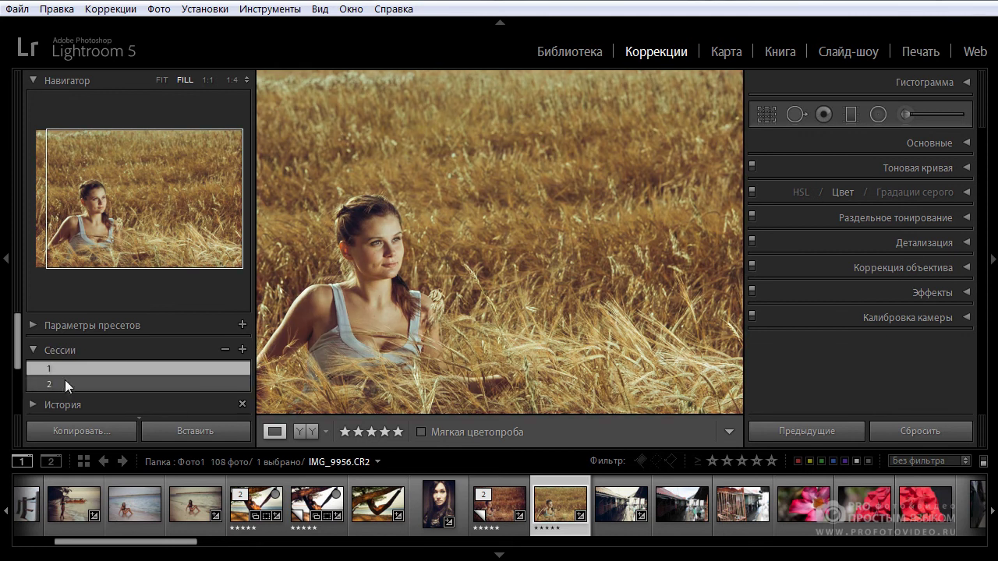
click(63, 385)
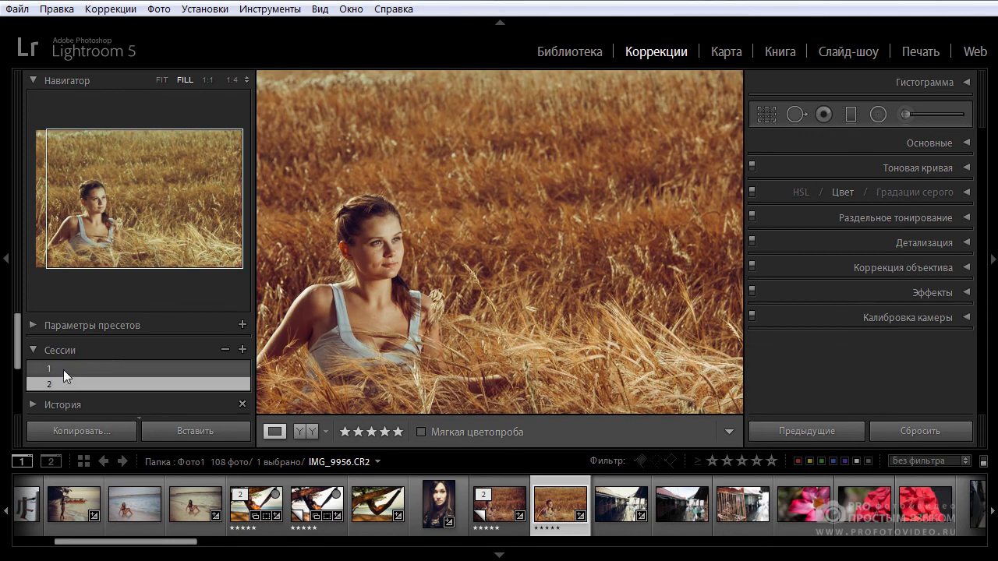
click(64, 369)
click(63, 383)
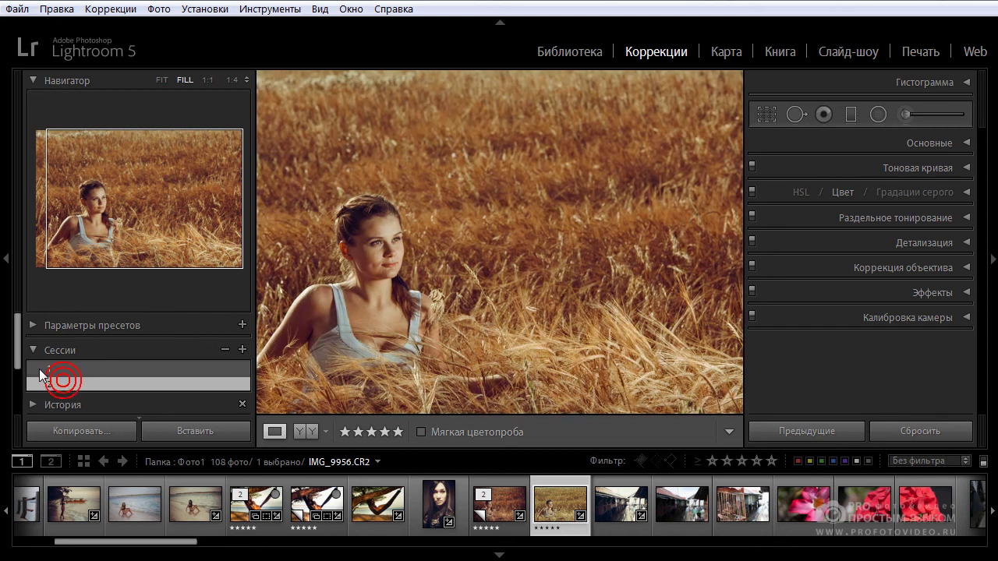
click(4, 262)
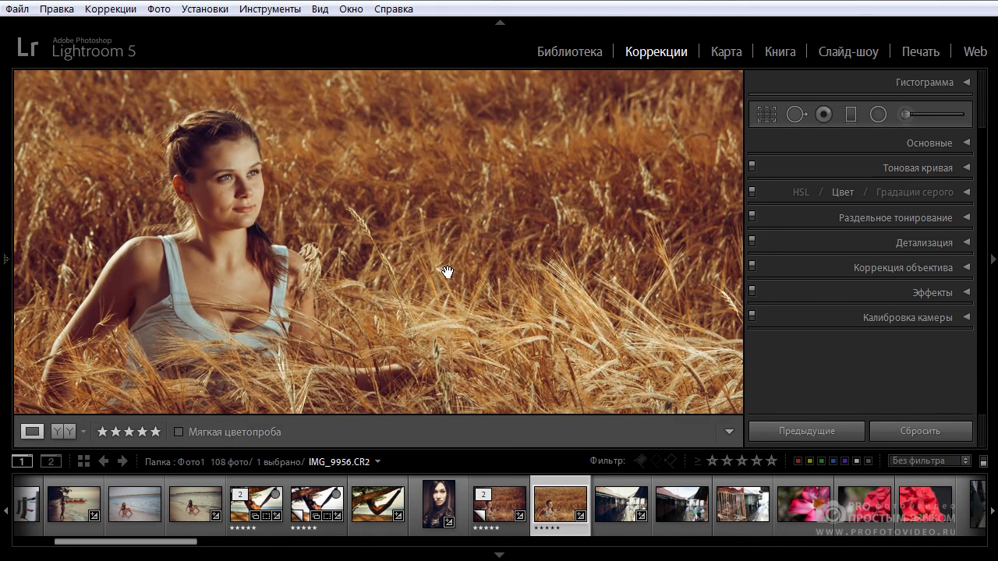
- Compare the edited portrait with its unedited version and fit the whole photo in the view
key(backslash)
key(backslash)
click(449, 272)
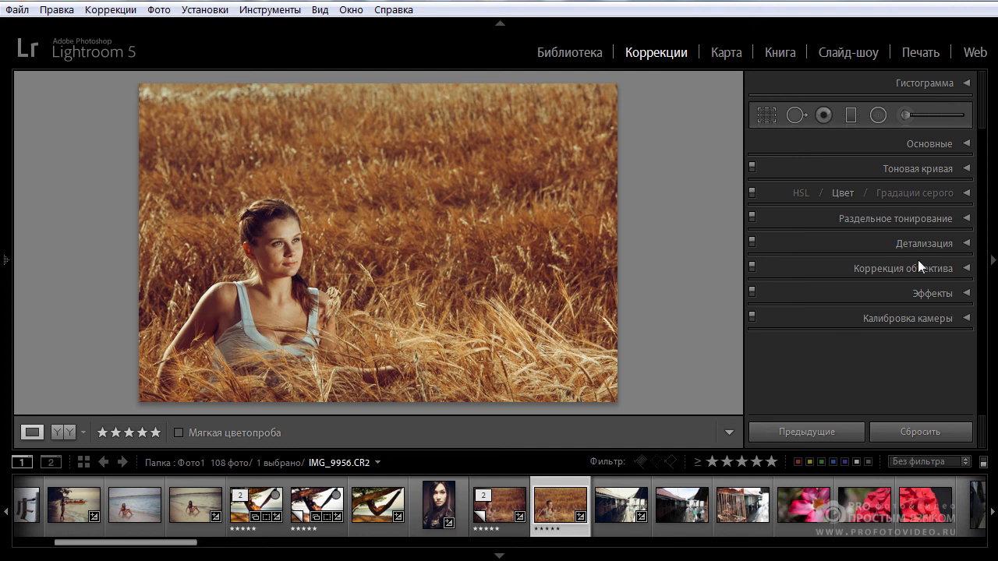
- Add a post-crop vignette with amount -28, midpoint 28, roundness +100 and feather 100
click(966, 296)
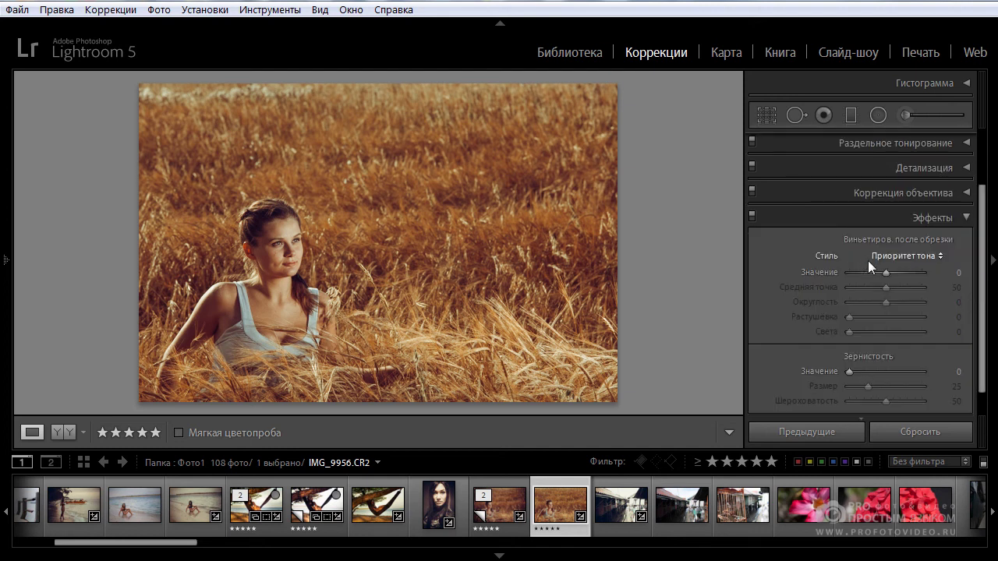
drag(883, 272, 877, 272)
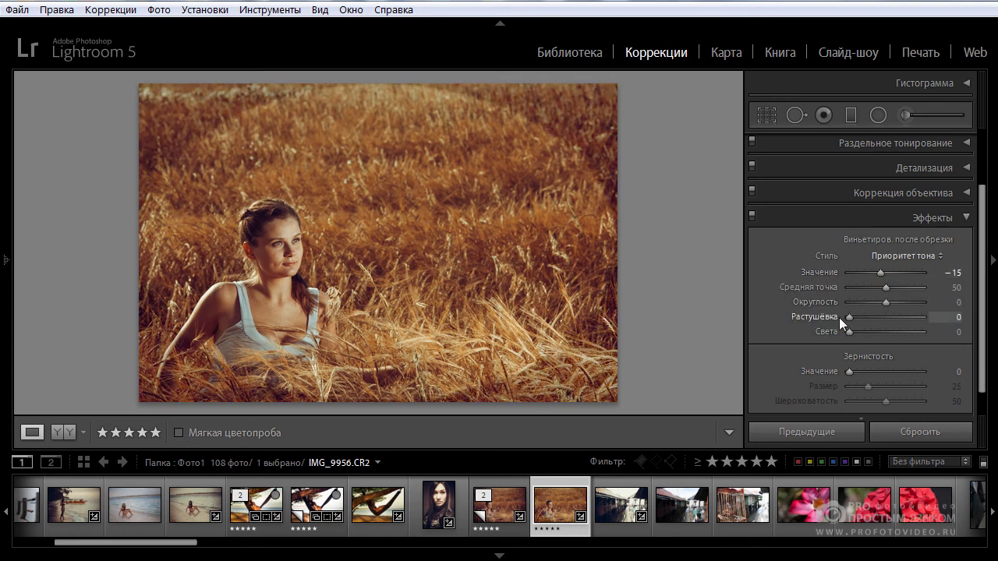
drag(876, 272, 872, 272)
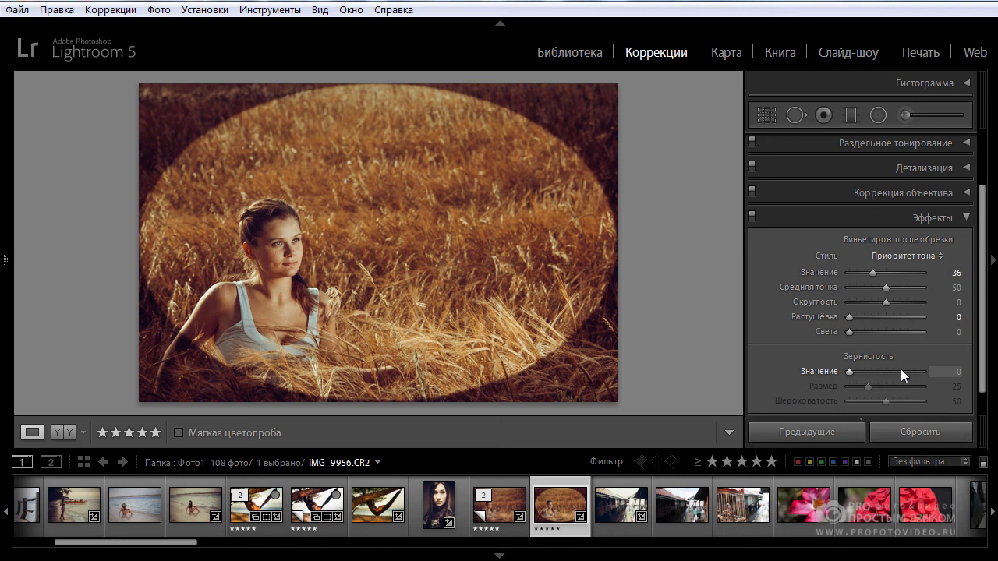
drag(884, 287, 943, 303)
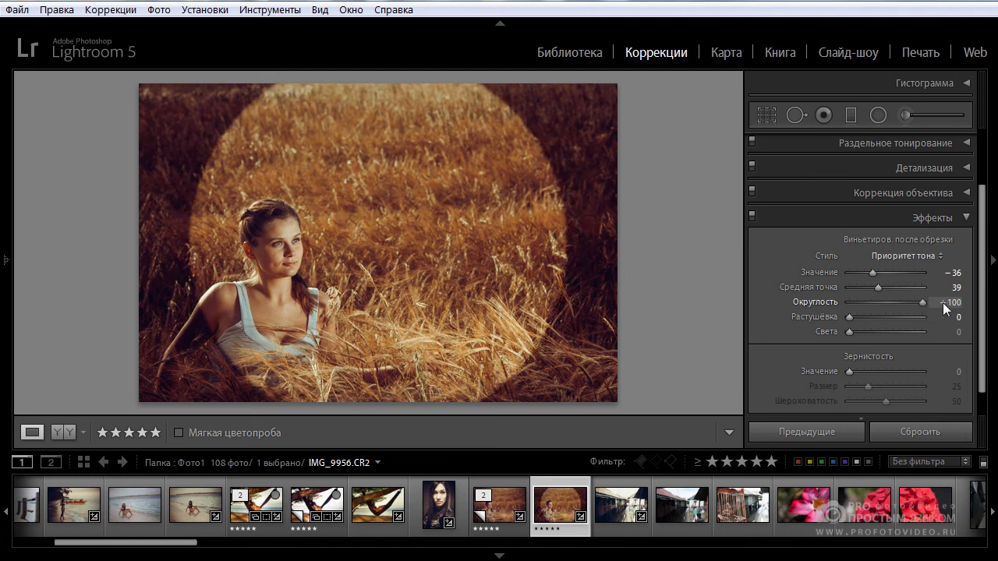
drag(848, 318, 933, 315)
drag(873, 273, 874, 275)
drag(872, 288, 867, 287)
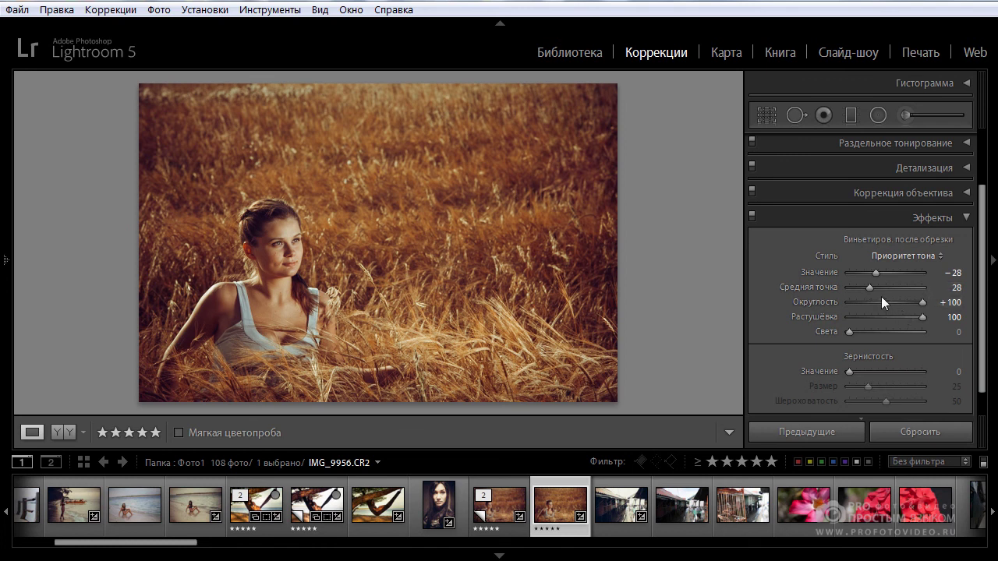
- Switch between the before and after versions of the vignetted portrait to judge the edit
key(backslash)
key(backslash)
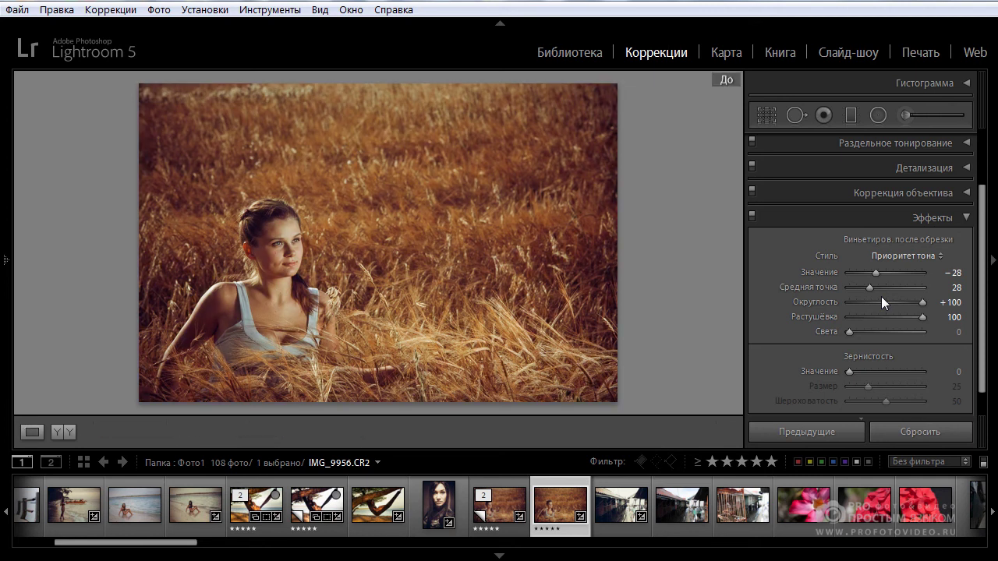
key(backslash)
key(backslash)
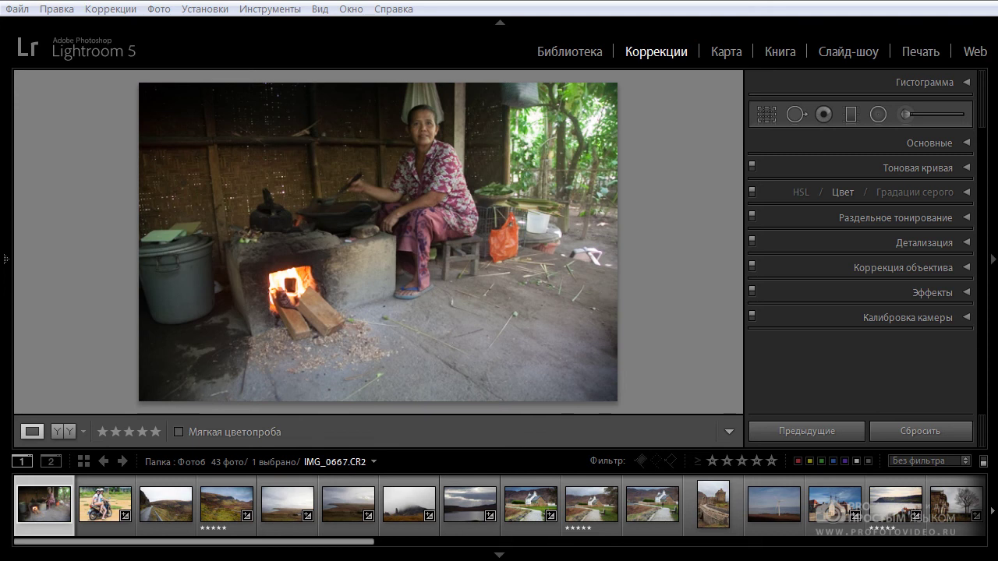
- Check the histogram of IMG_0667.CR2 and raise the photo's exposure to +1,17
click(966, 82)
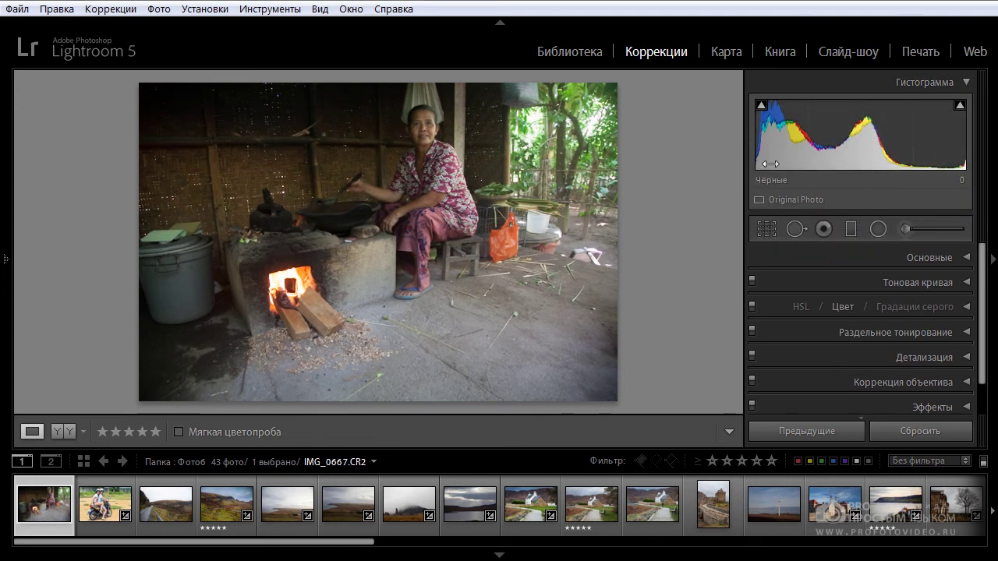
click(965, 84)
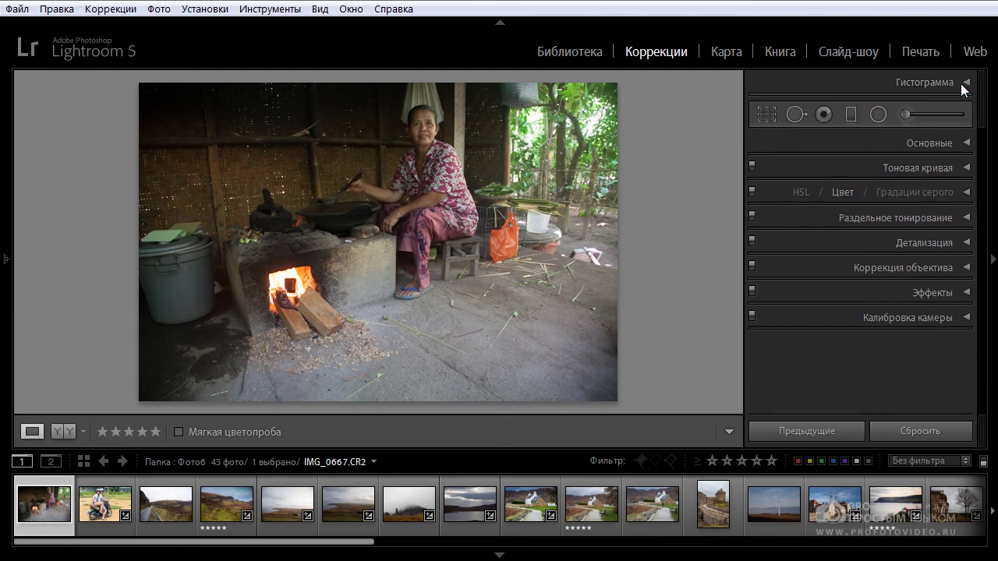
click(956, 142)
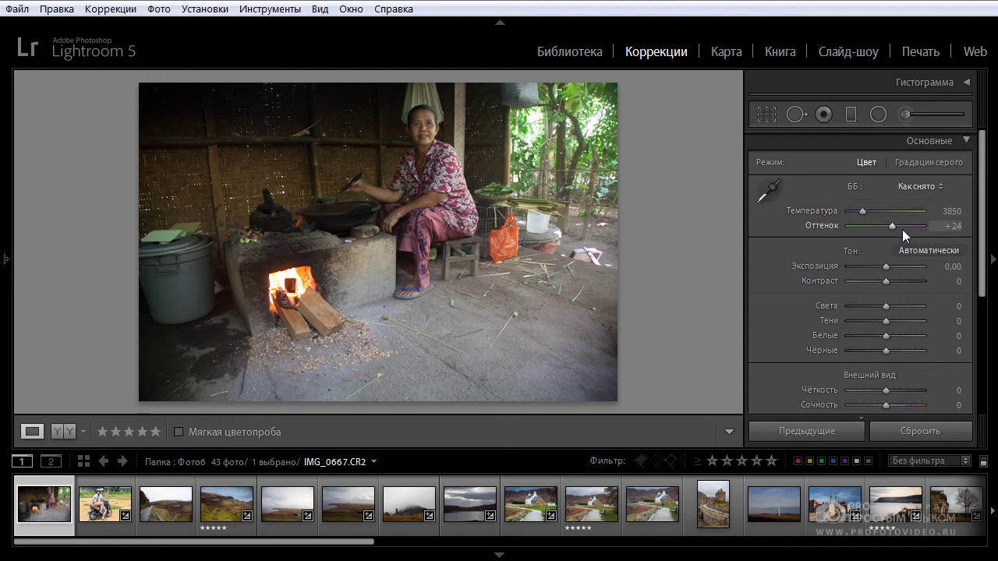
drag(886, 268, 889, 268)
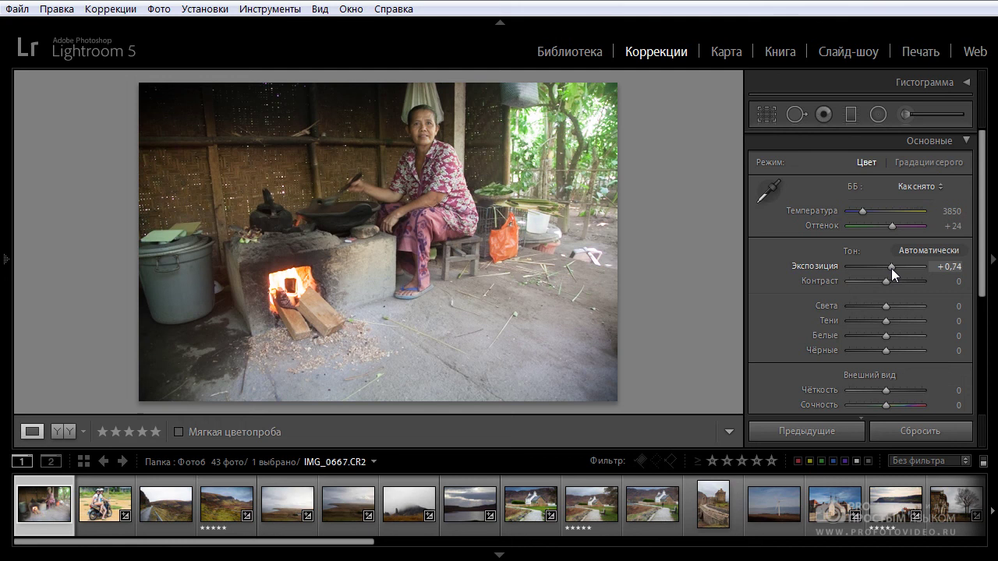
drag(891, 268, 894, 269)
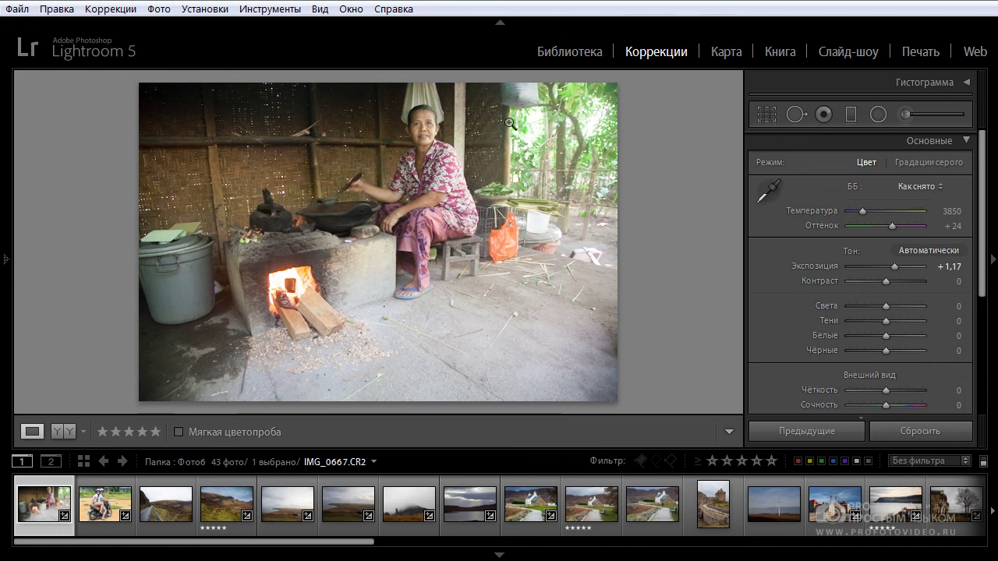
- Set the photo's highlights to -62, shadows to +64, whites to -26 and blacks to -34
drag(889, 307, 863, 309)
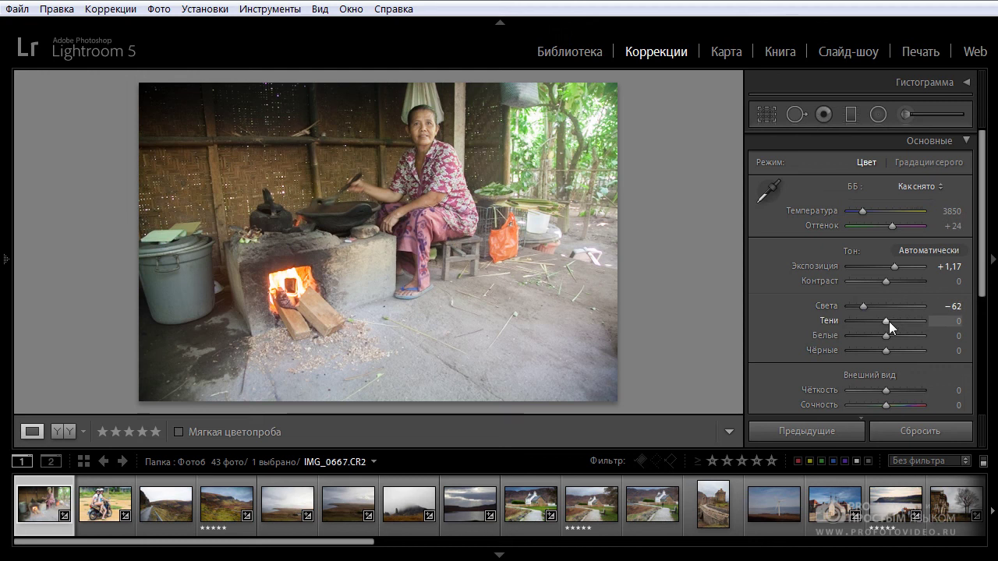
drag(885, 321, 913, 323)
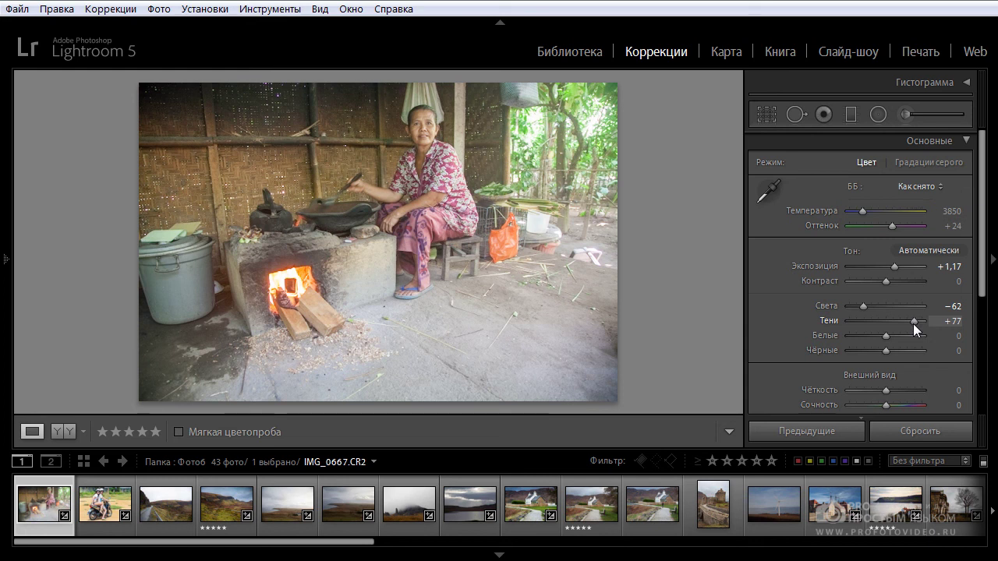
drag(912, 324, 909, 324)
mouse_move(888, 335)
mouse_down()
mouse_move(907, 335)
mouse_move(879, 335)
mouse_up()
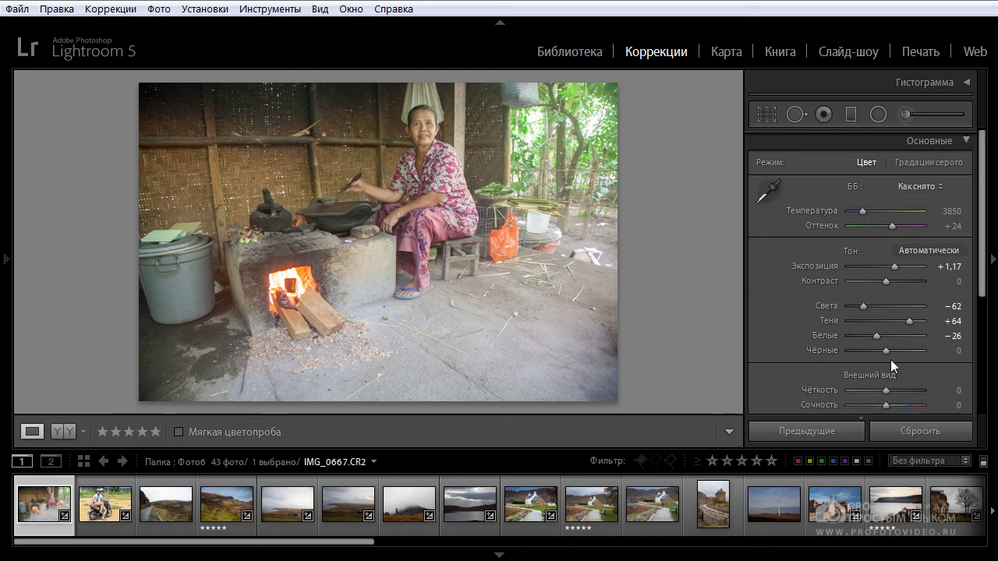
drag(885, 353, 873, 353)
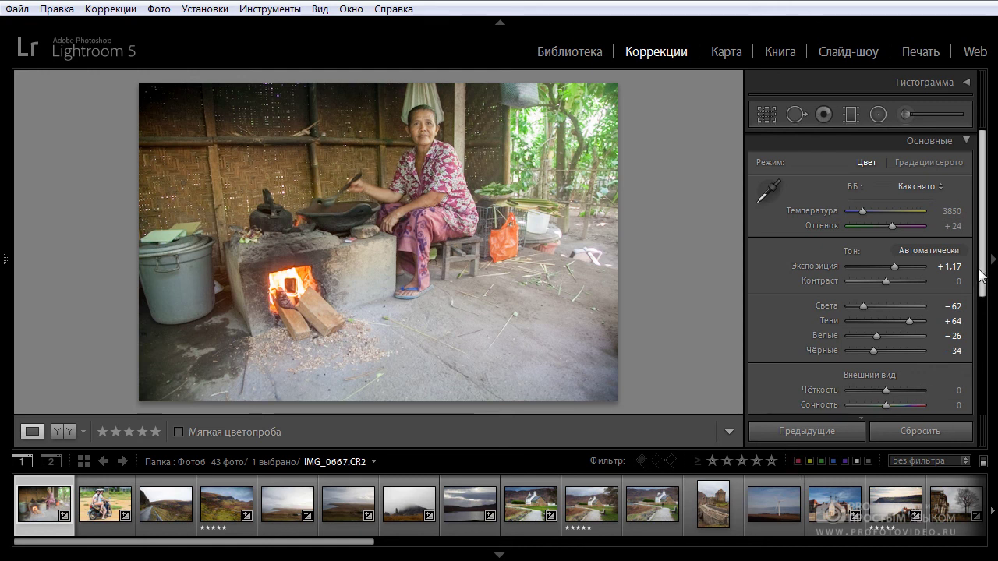
- Set the photo's clarity to +72 and vibrance to +45, and collapse the basic adjustments
scroll(980, 274, down, 2)
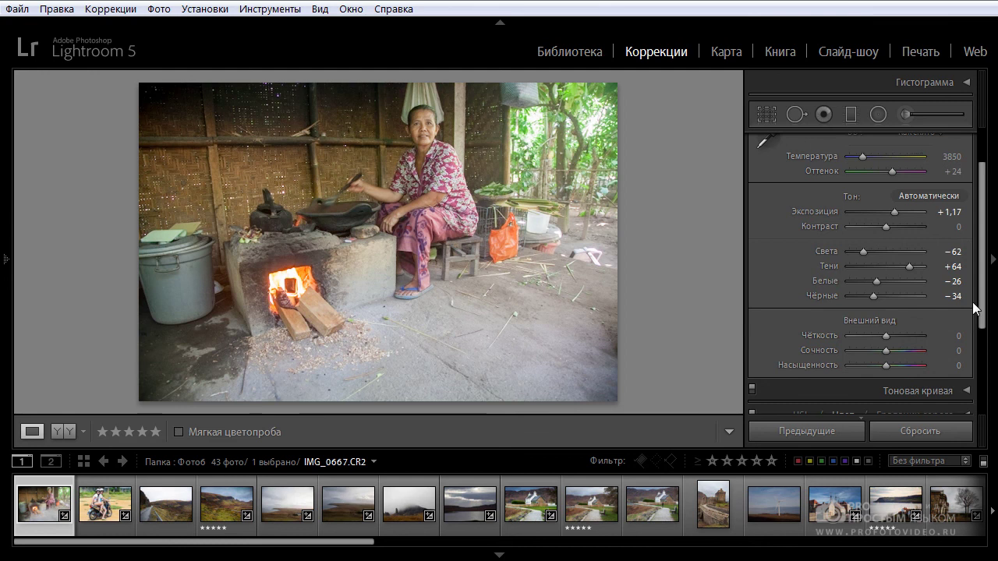
drag(884, 337, 911, 340)
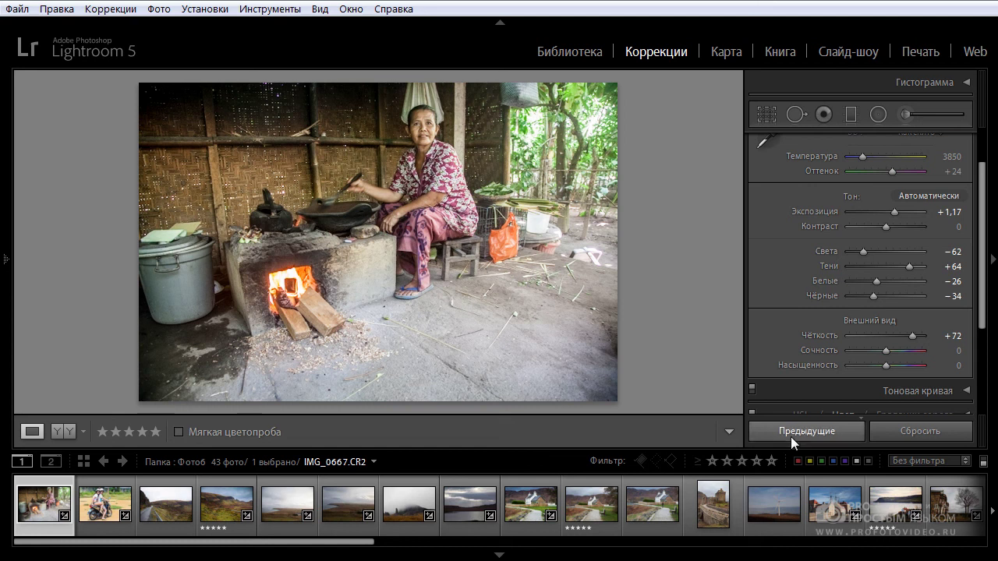
drag(883, 352, 901, 353)
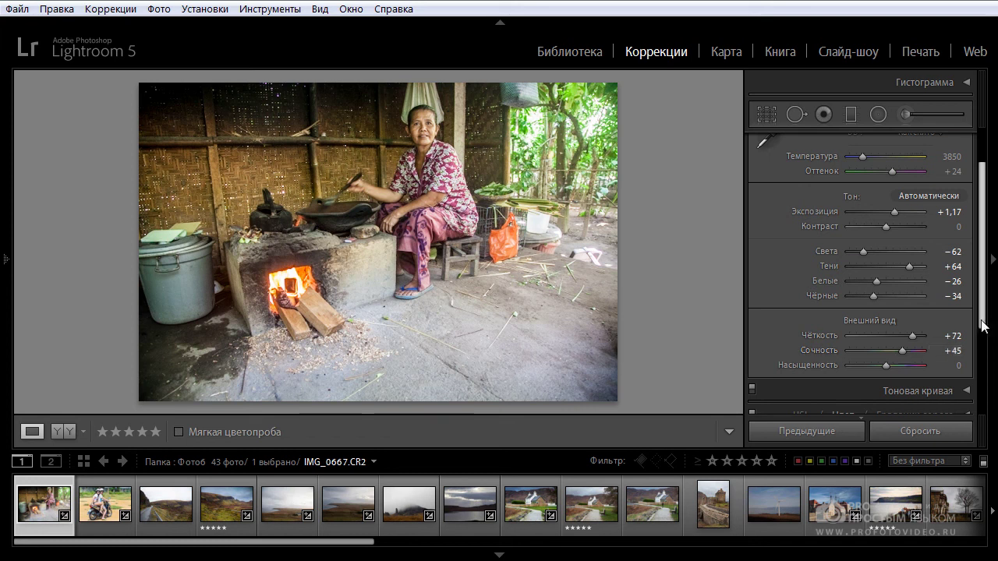
click(982, 161)
click(965, 142)
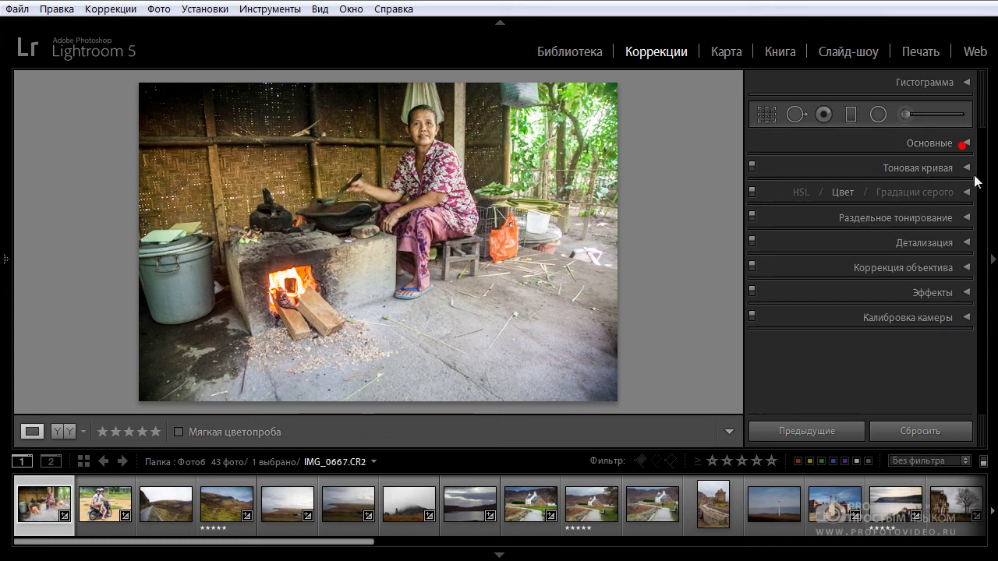
- In the per-color adjustments, set the yellow hue to +14, saturation to -28 and luminance to -36
click(843, 191)
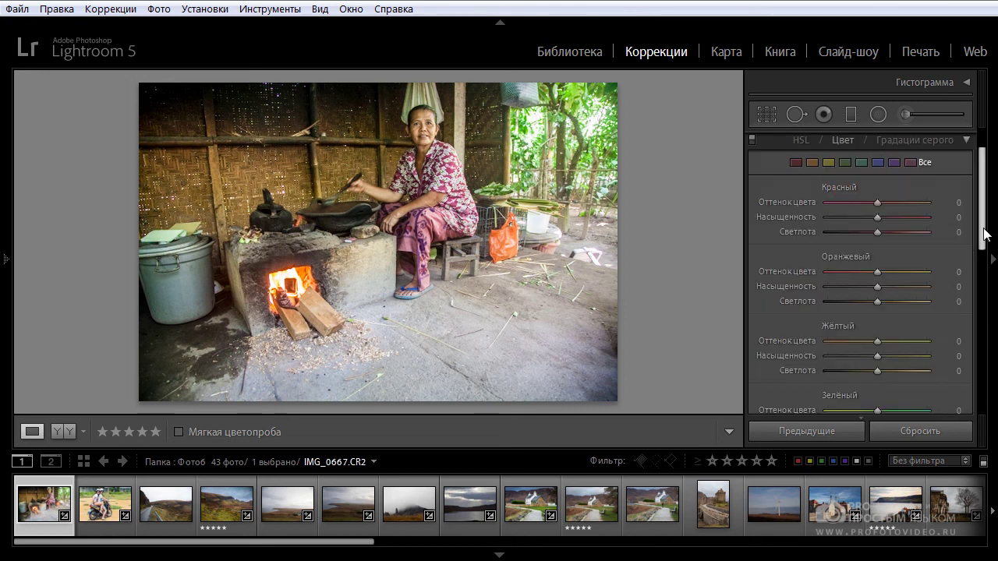
drag(984, 234, 984, 268)
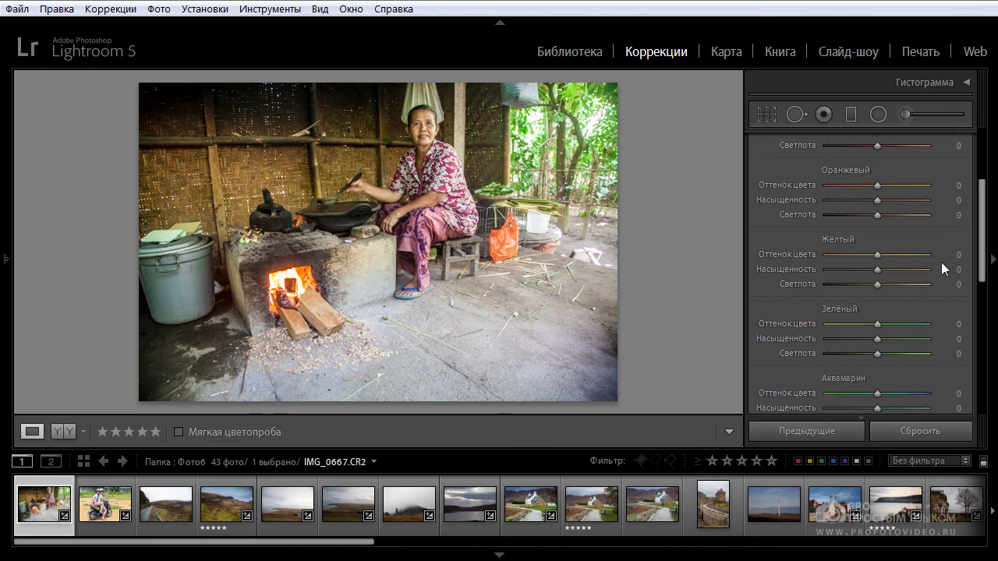
click(6, 258)
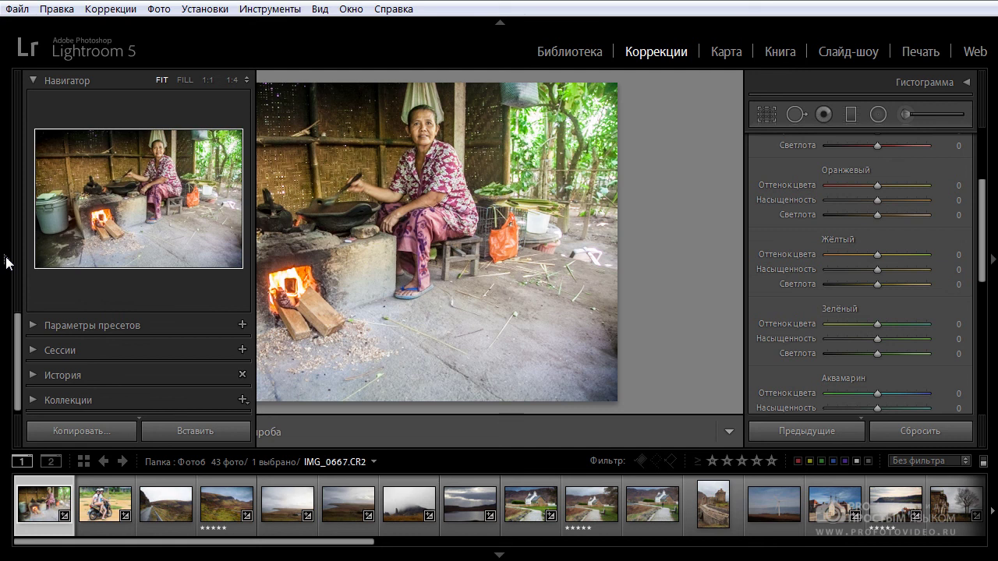
click(187, 81)
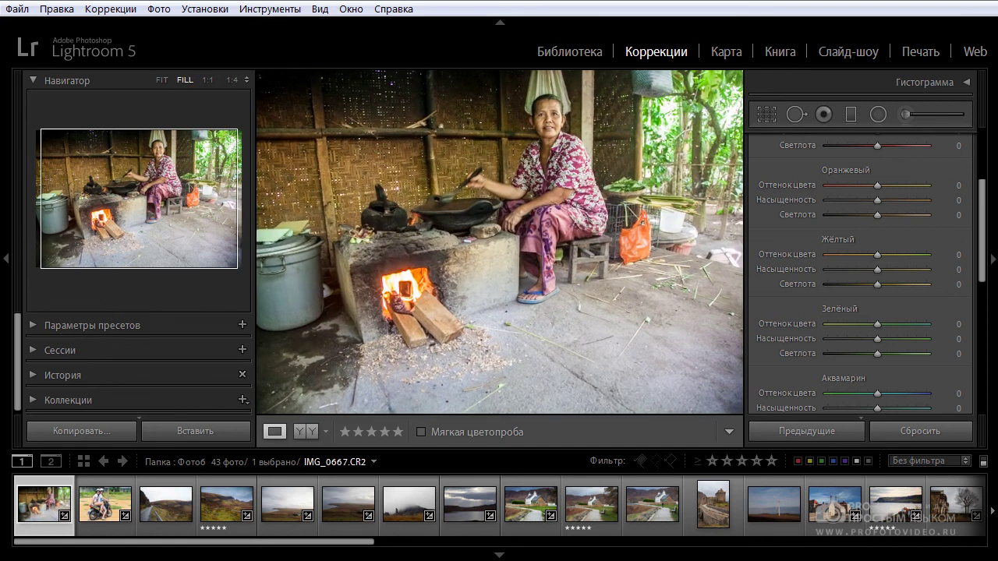
click(5, 258)
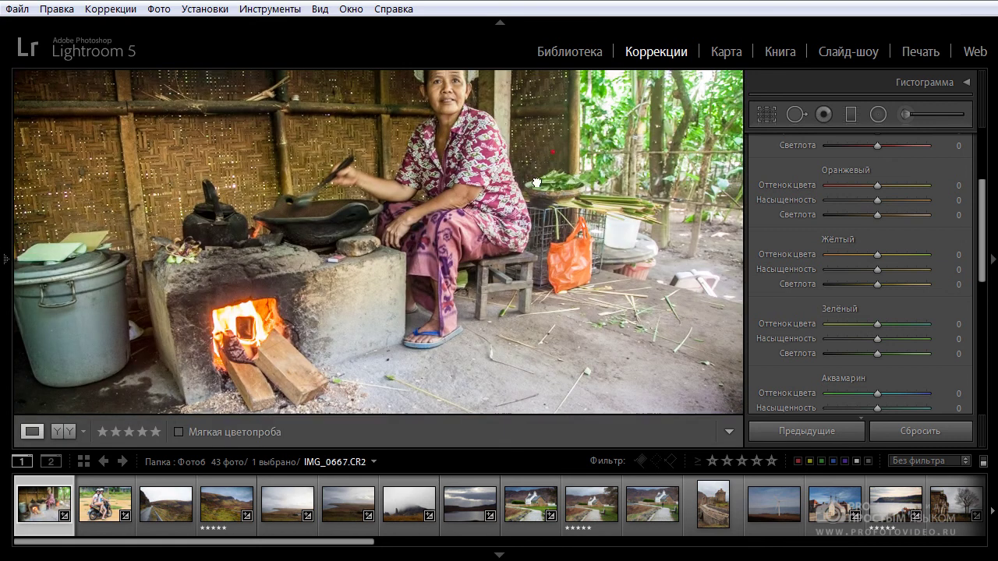
drag(552, 154, 552, 204)
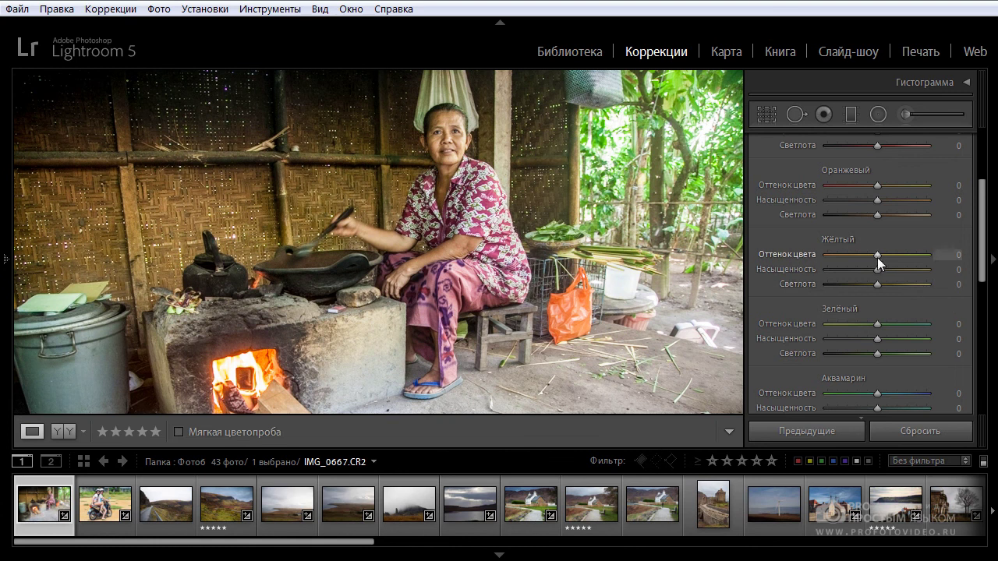
drag(876, 255, 882, 257)
double_click(883, 257)
drag(877, 258, 883, 258)
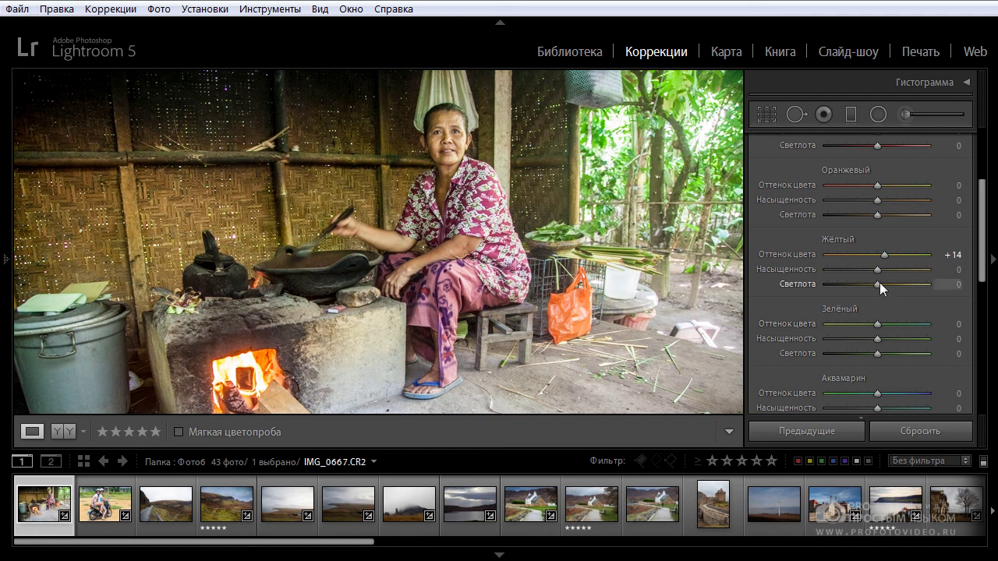
drag(877, 272, 863, 271)
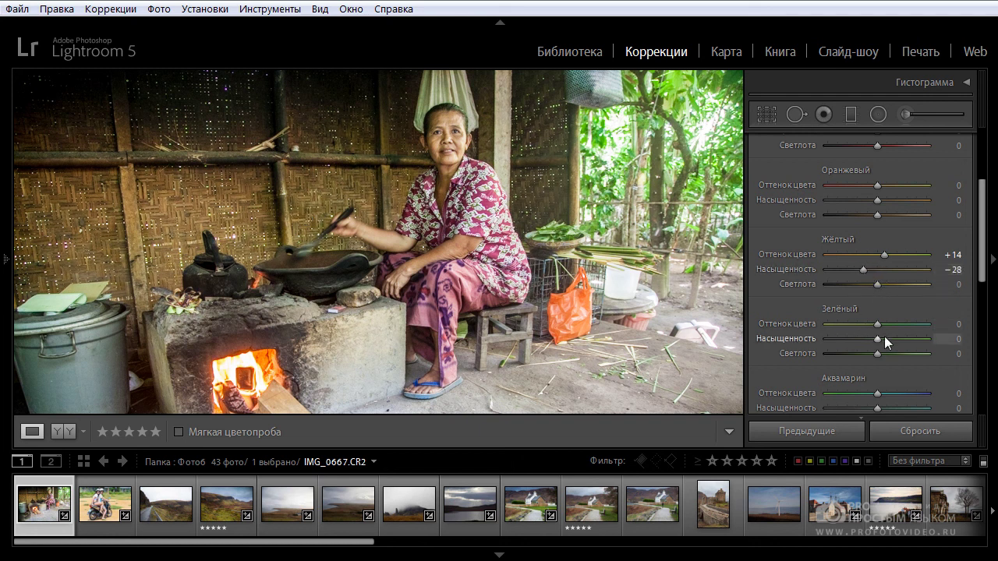
mouse_move(876, 284)
mouse_down()
mouse_move(847, 286)
mouse_move(857, 287)
mouse_up()
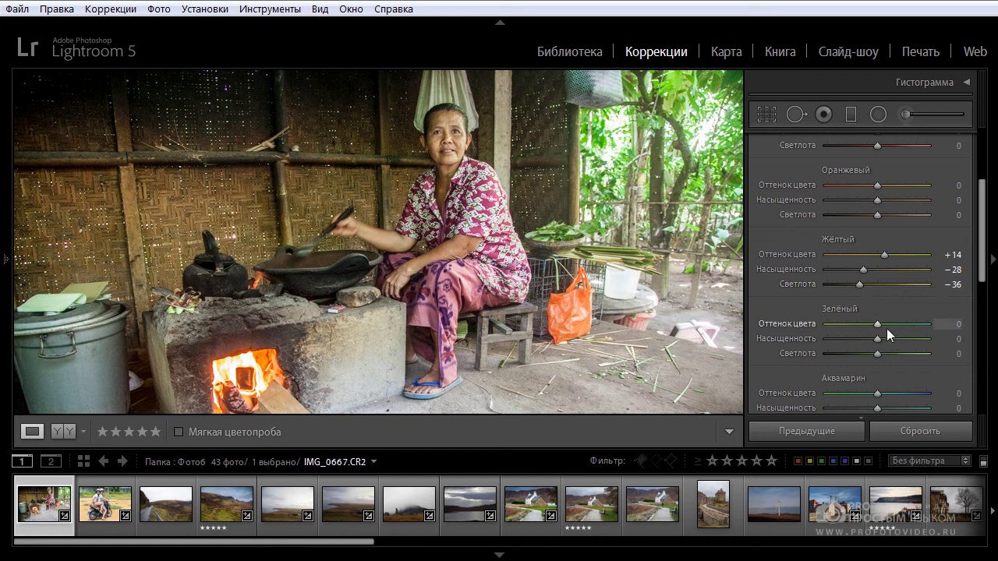
- Set the photo's green hue to -11, green saturation to +50 and green luminance to -44
mouse_move(877, 325)
mouse_down()
mouse_move(869, 325)
mouse_move(885, 326)
mouse_up()
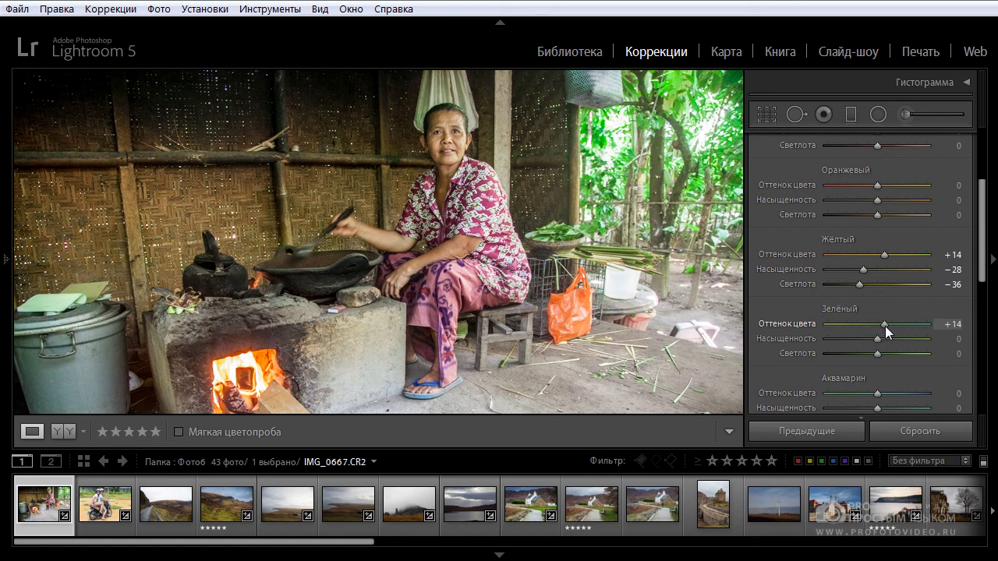
drag(885, 326, 871, 325)
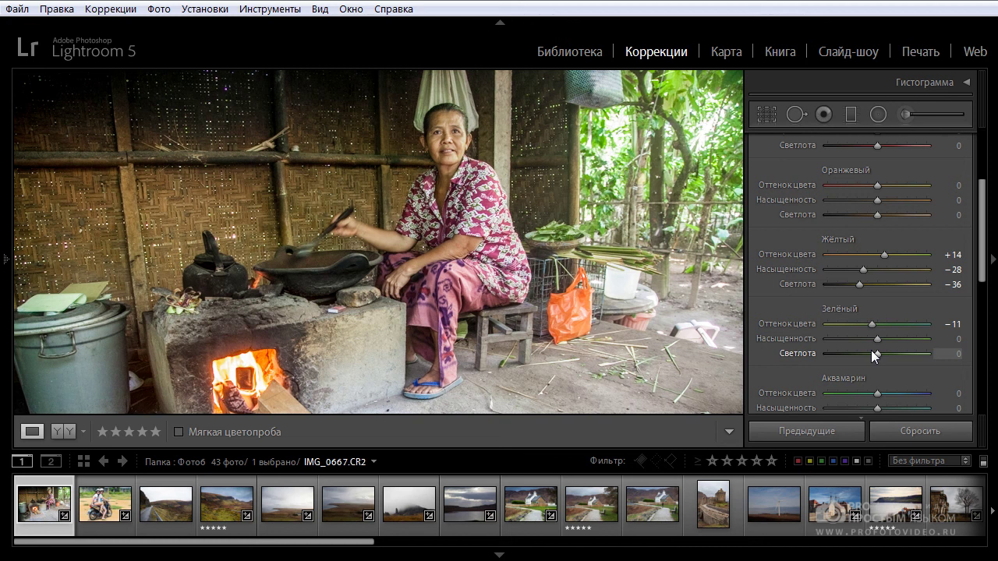
drag(879, 339, 855, 360)
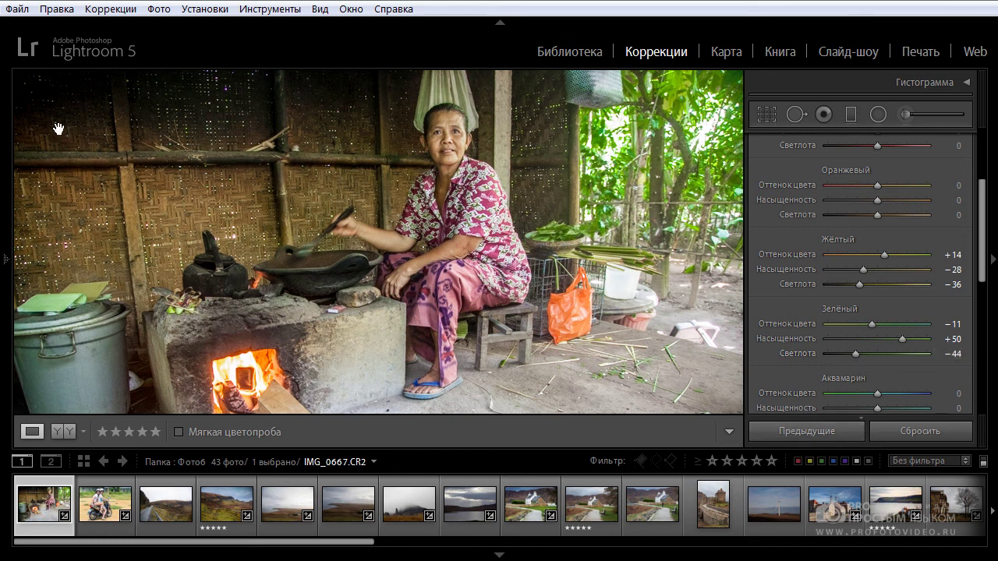
- Examine the woman and her surroundings at 1:4 zoom, and collapse the per-color adjustments
mouse_move(14, 267)
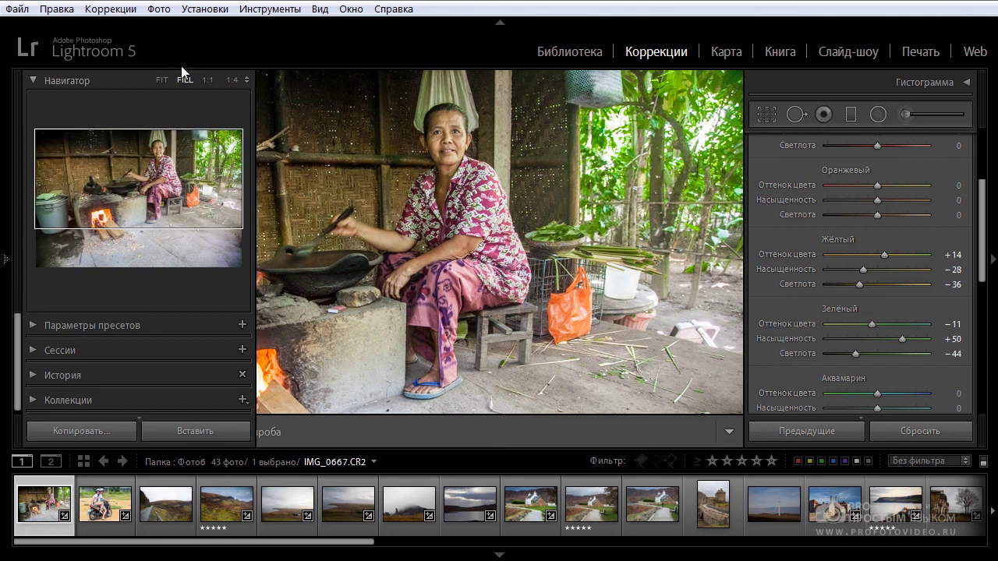
click(231, 80)
drag(519, 138, 519, 232)
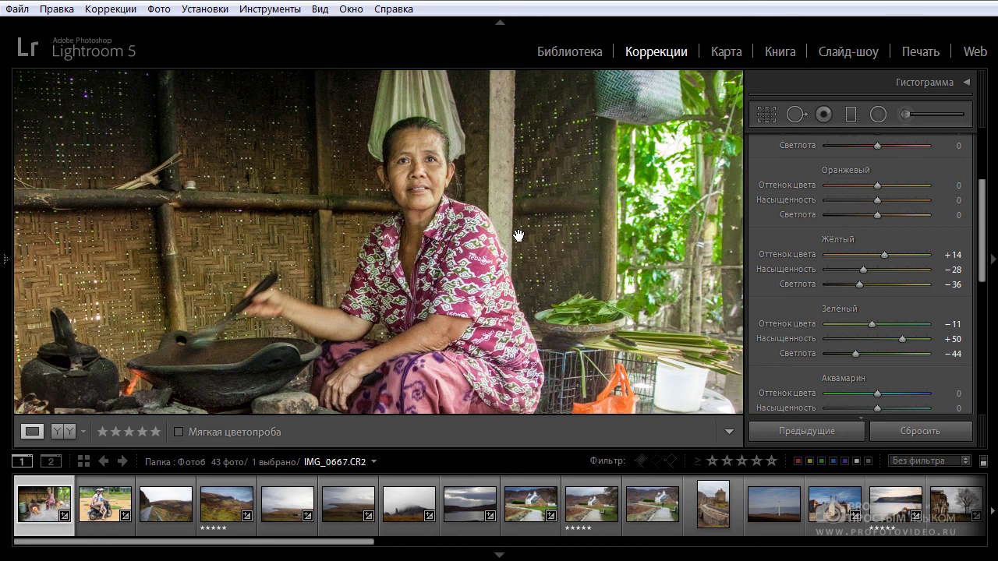
drag(986, 234, 990, 195)
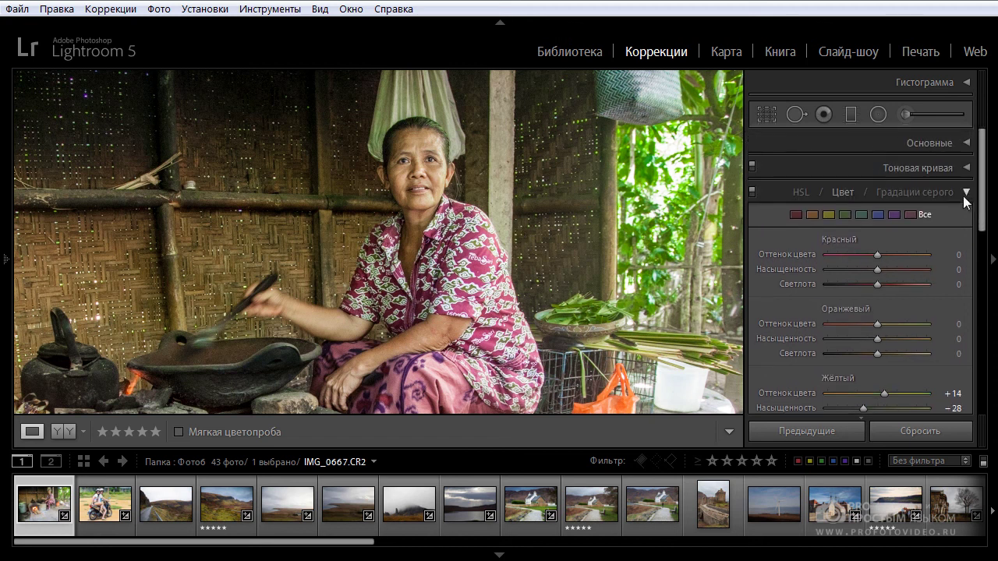
click(964, 192)
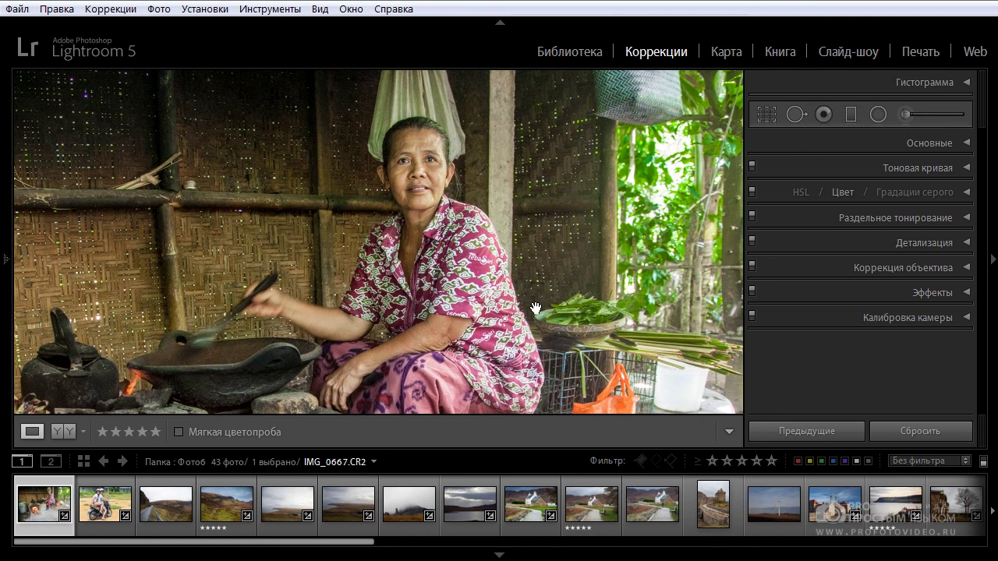
drag(464, 346, 466, 367)
- Fit the whole cooking-scene photo in view and compare its before and after versions
click(9, 260)
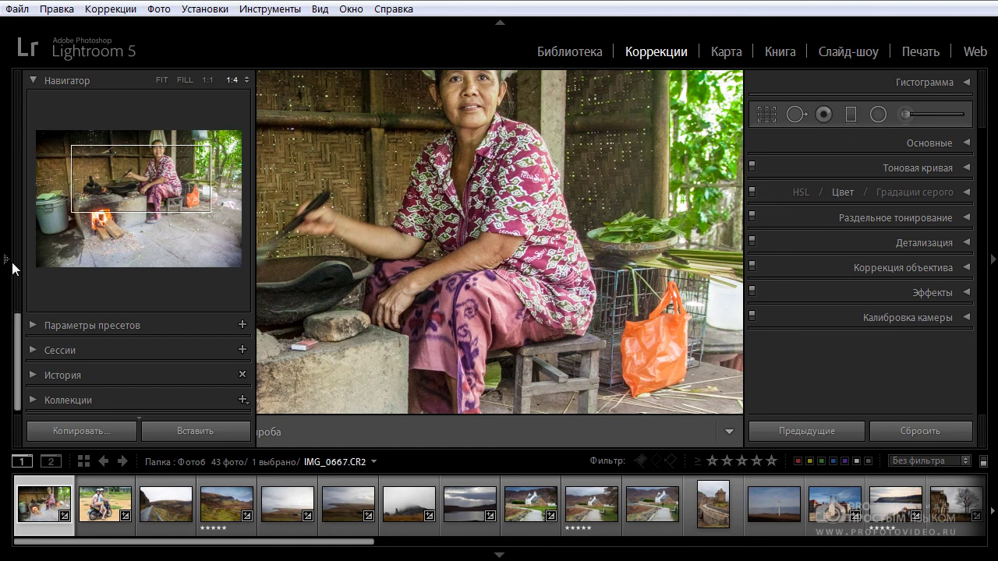
click(162, 78)
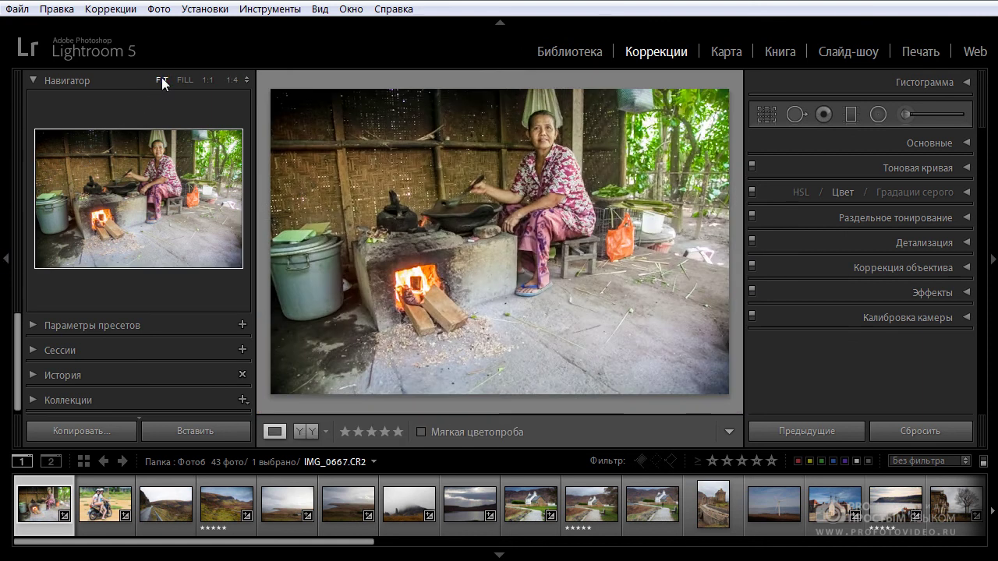
key(backslash)
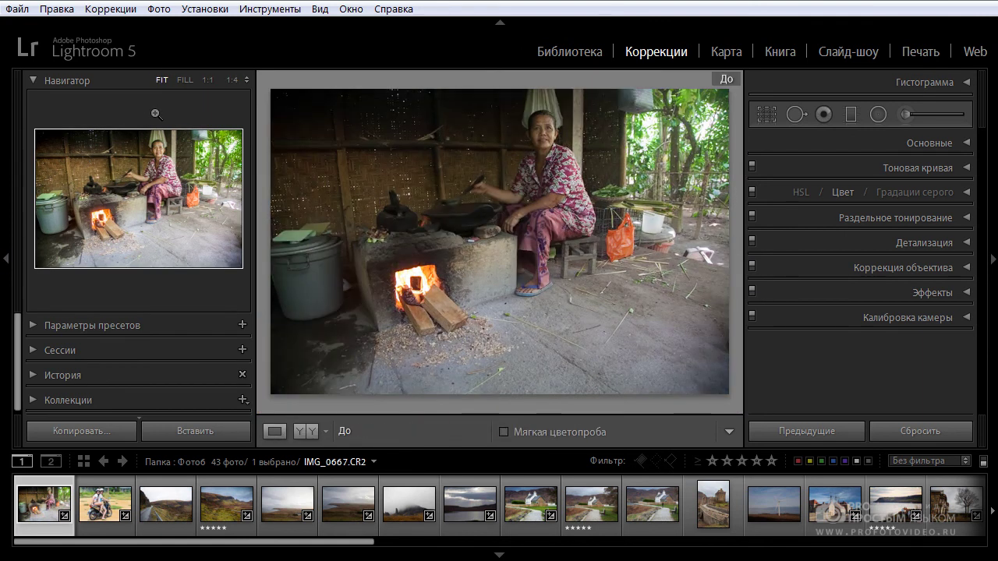
key(backslash)
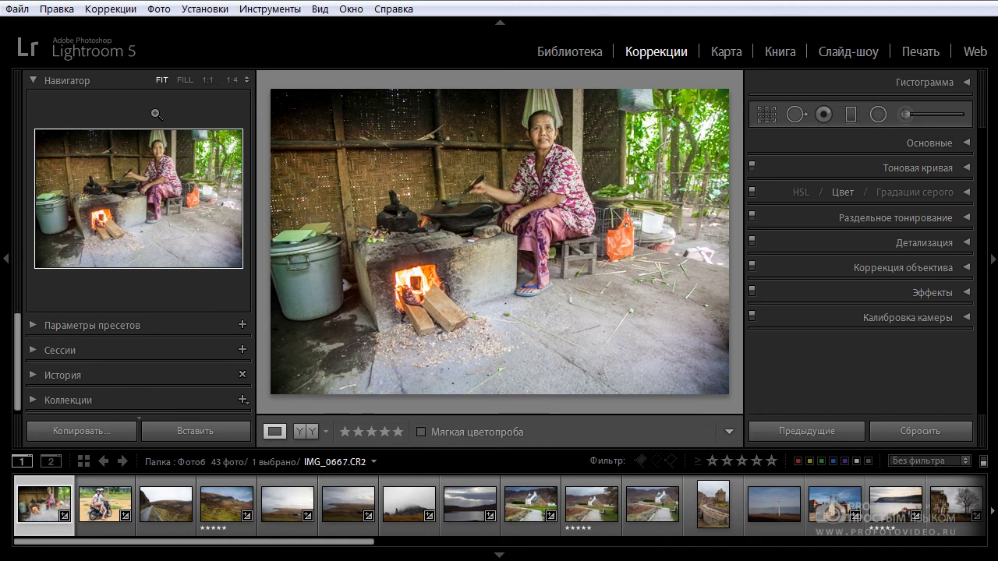
key(backslash)
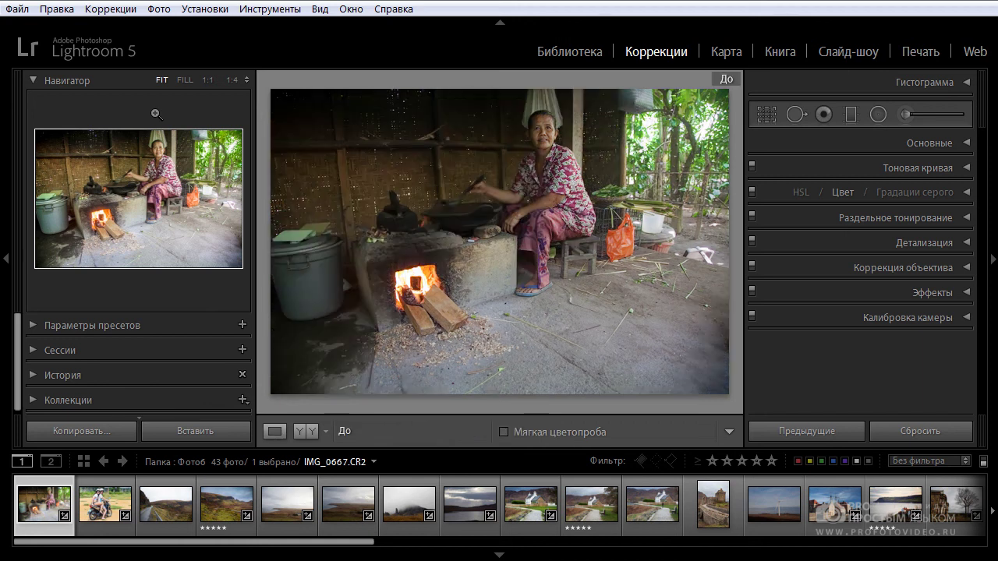
key(backslash)
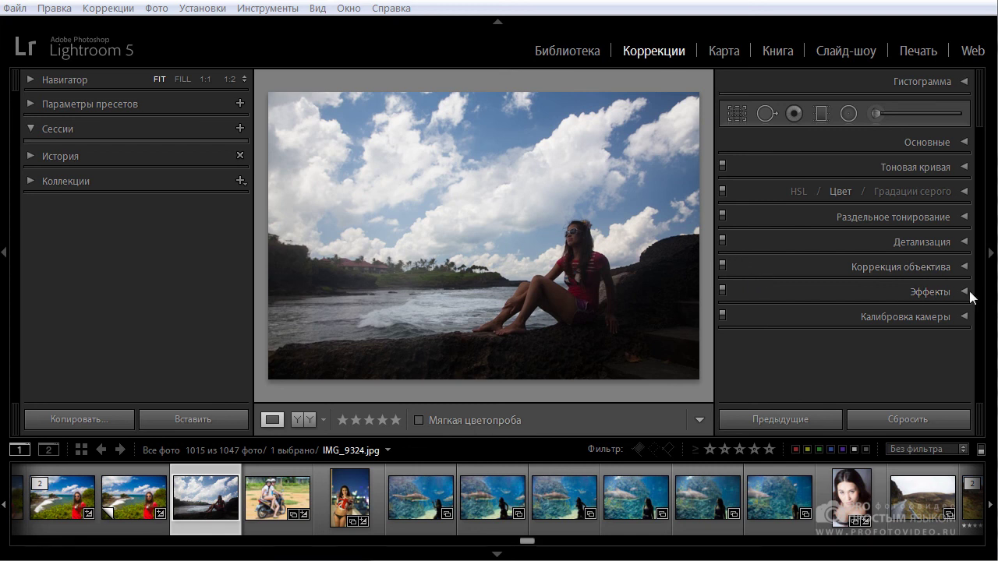
- Desaturate the seaside photo of the seated woman to -100 and save the result as a snapshot named 1
click(965, 145)
scroll(896, 294, down, 5)
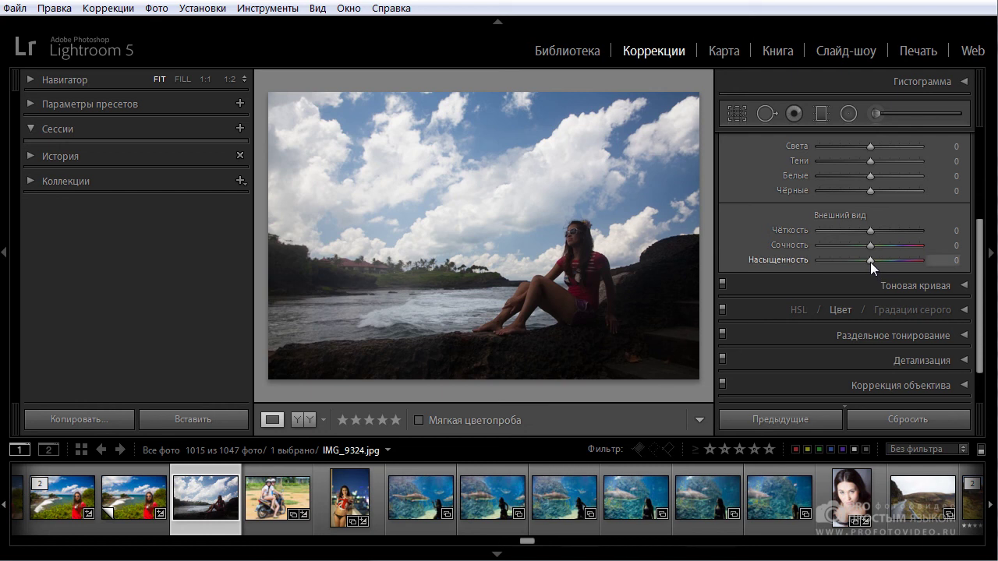
drag(870, 262, 815, 259)
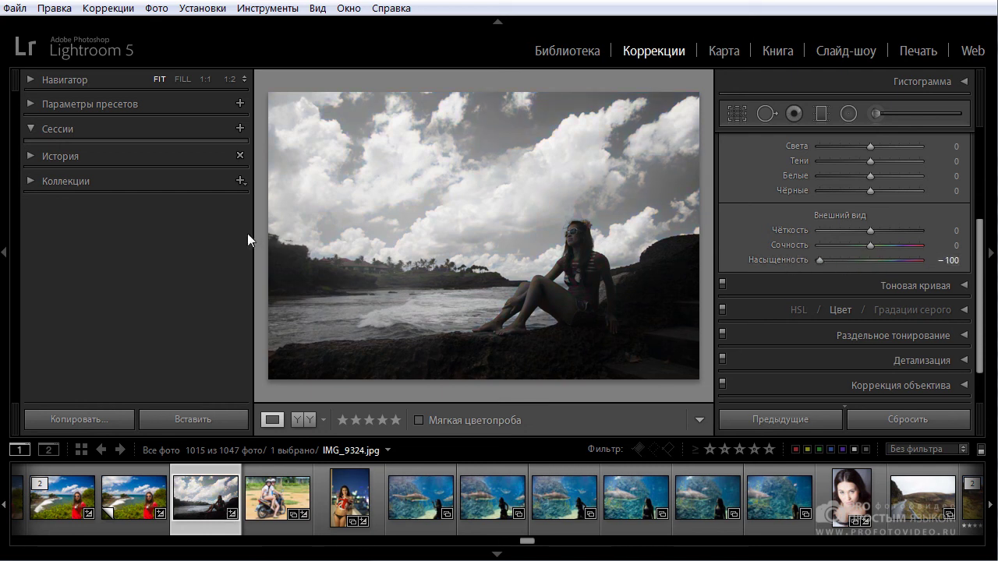
click(241, 127)
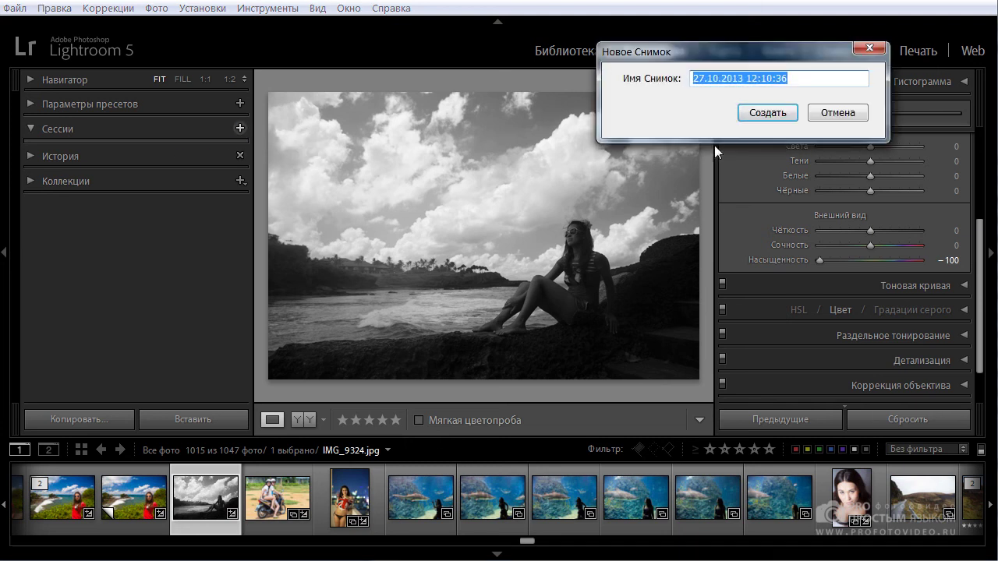
text(1)
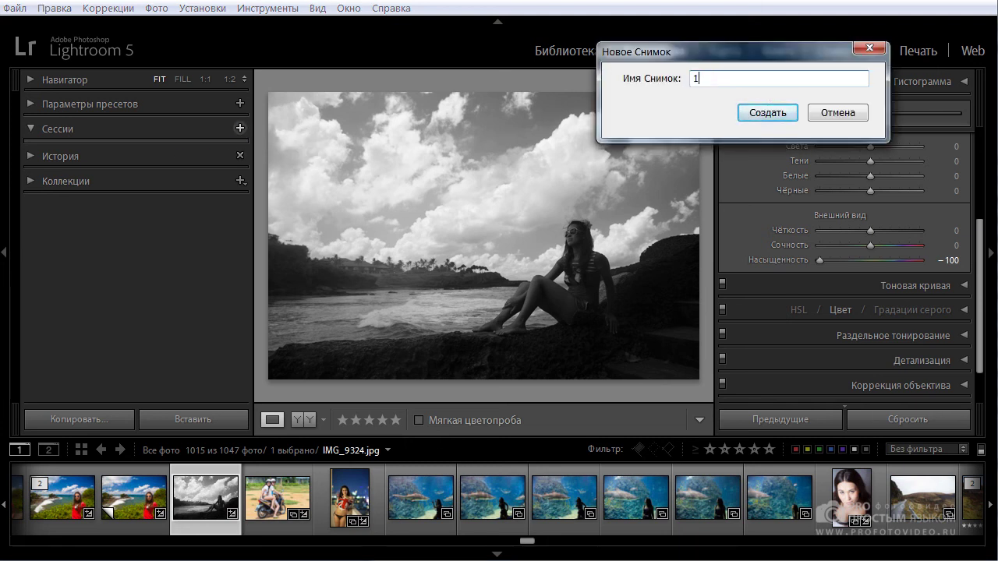
key(Return)
- Reset the seaside photo's adjustments and convert it to grayscale with the black-and-white color mix
click(902, 421)
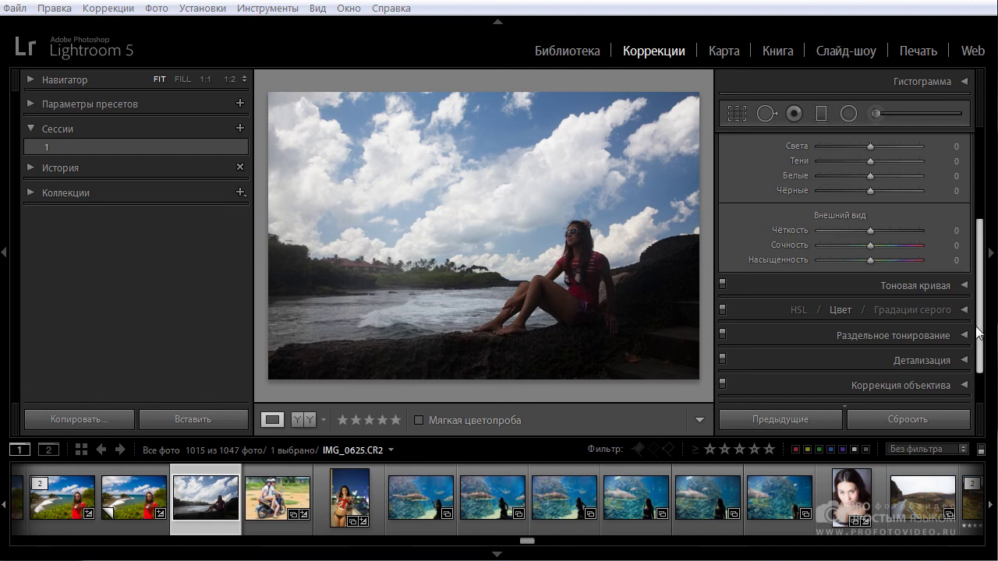
click(905, 311)
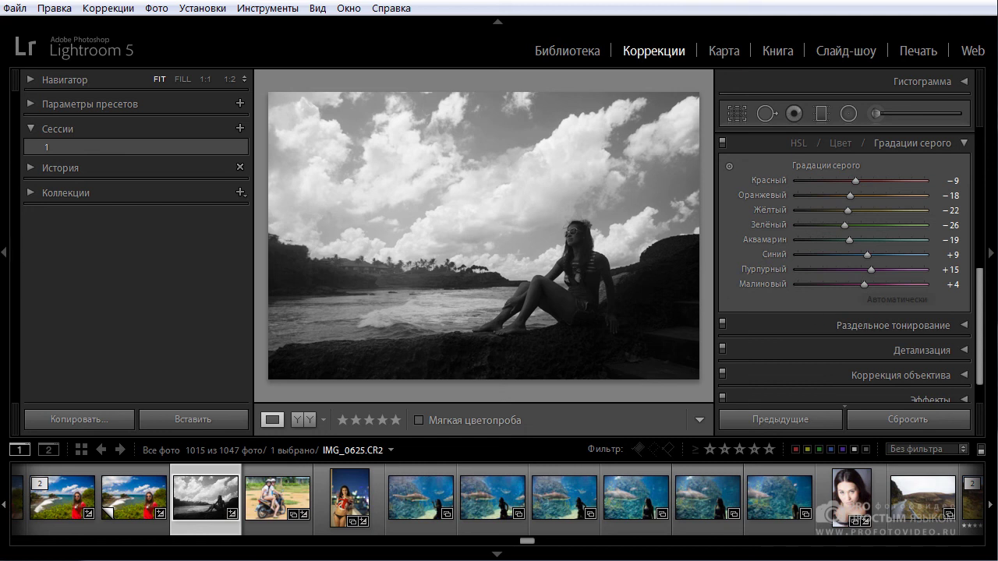
click(3, 255)
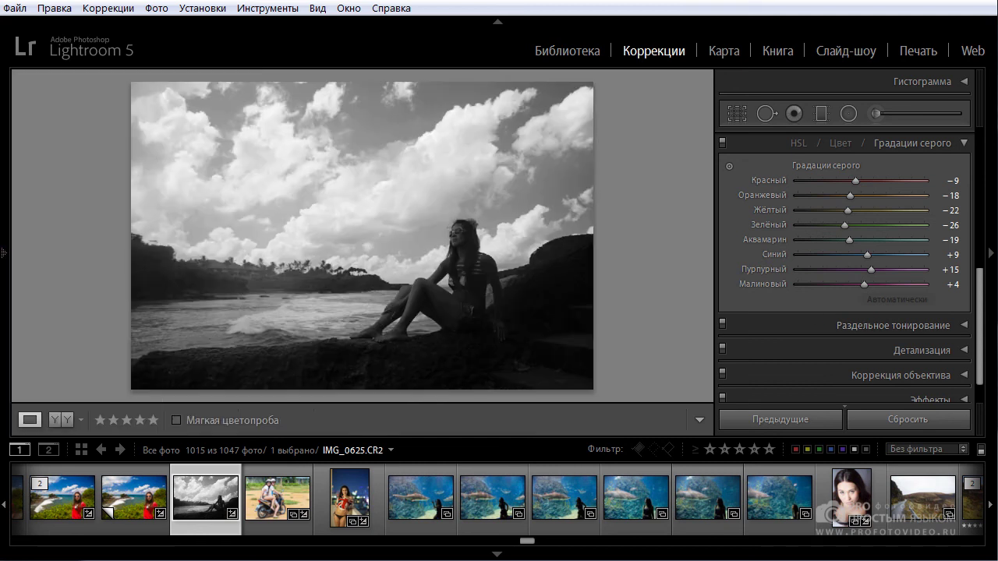
- Set the black-and-white photo's exposure to +1,20 and clarity to +30, and try shadows at +49 before resetting them to 0
drag(979, 302, 979, 156)
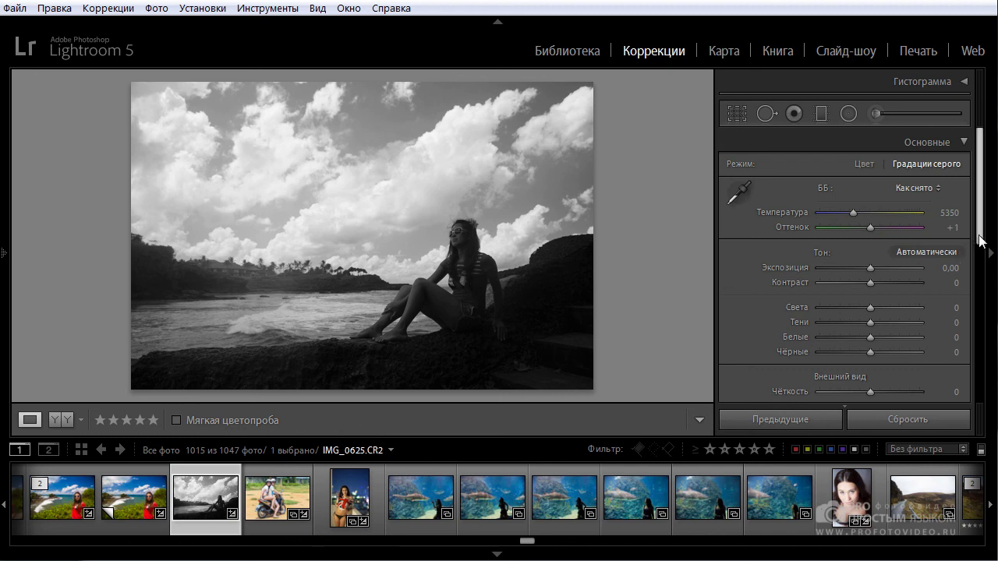
drag(868, 267, 880, 268)
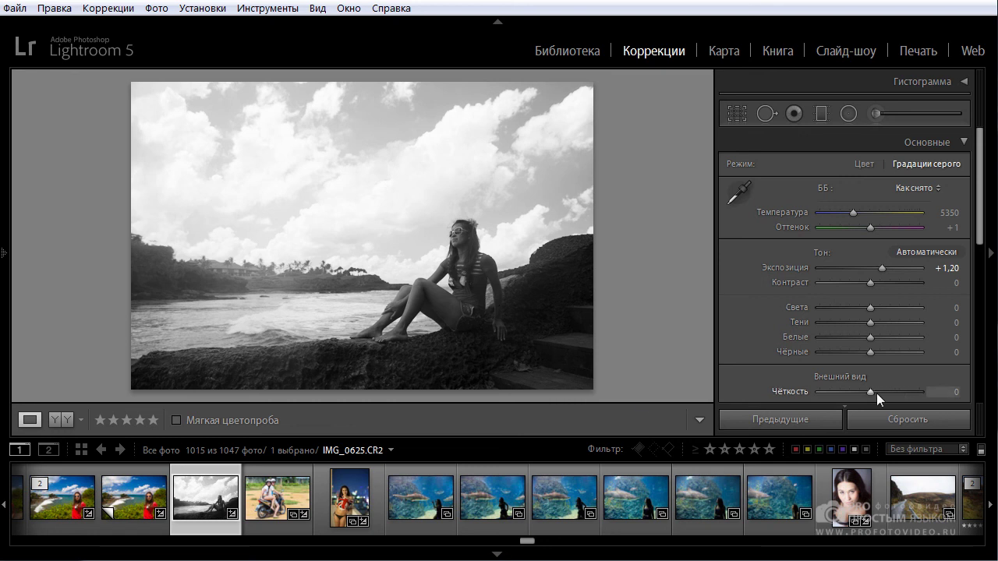
drag(870, 391, 885, 395)
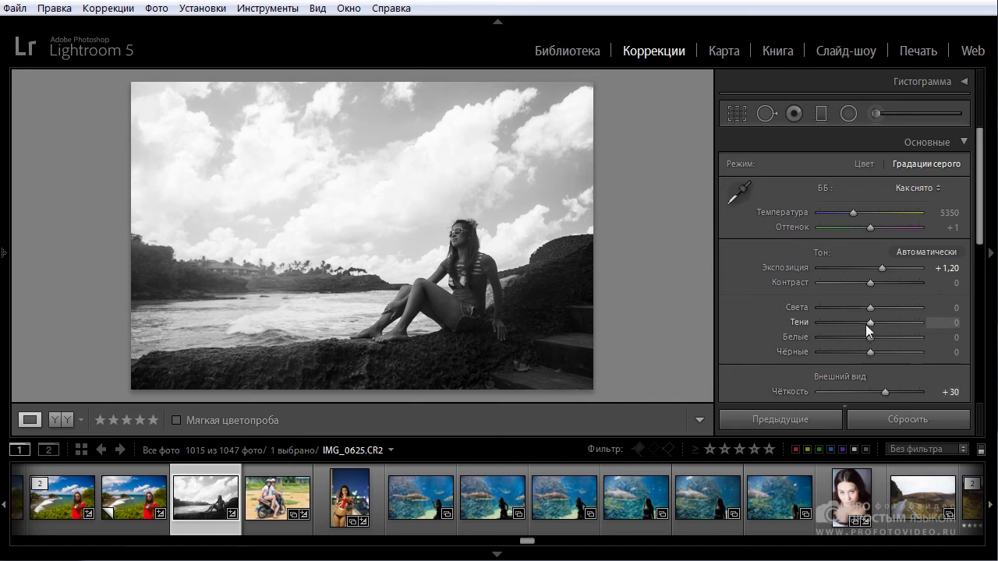
drag(867, 324, 896, 325)
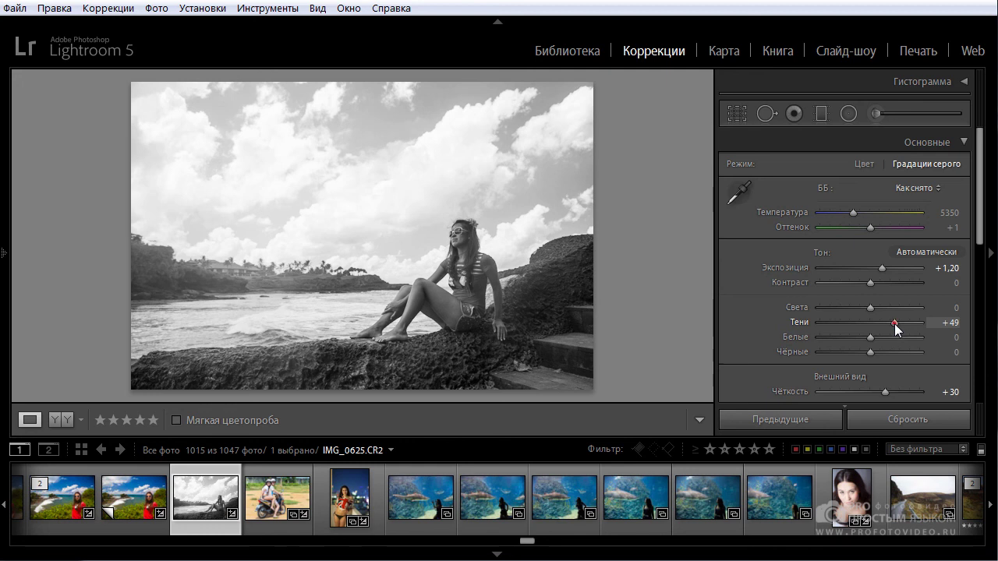
double_click(894, 323)
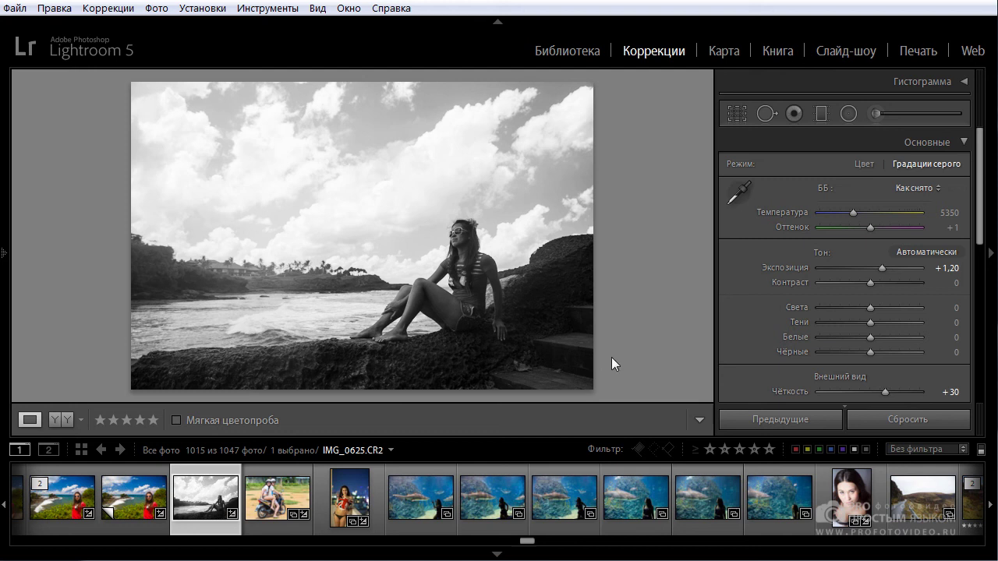
- Draw a radial filter around the seated woman, tilting and positioning the ellipse so that it encloses her figure
click(848, 113)
drag(441, 301, 547, 172)
drag(480, 161, 536, 254)
drag(439, 300, 486, 267)
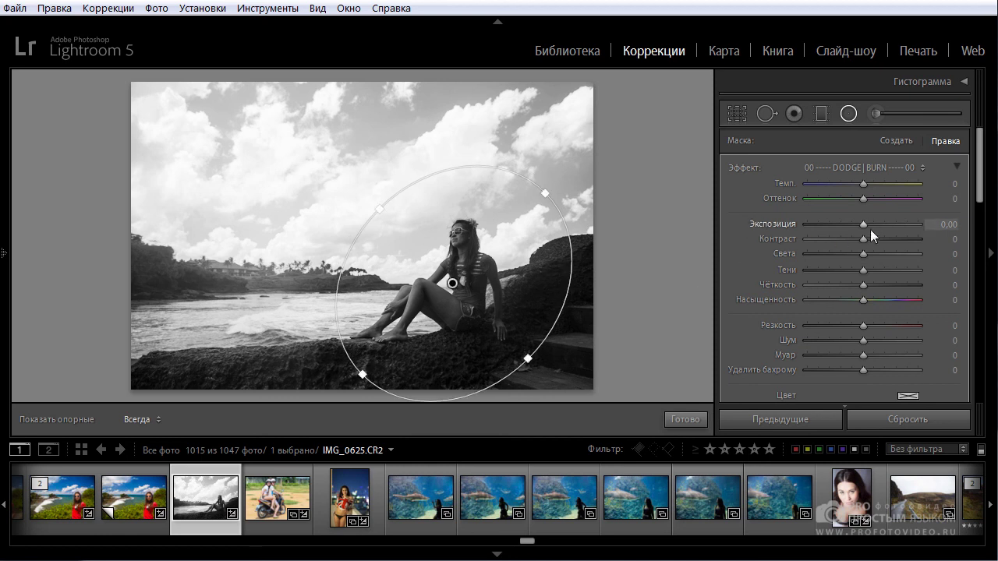
- Set the radial filter's exposure to -0,87, shadows to 15 and clarity to 16, and finish editing the filter
drag(864, 227, 845, 225)
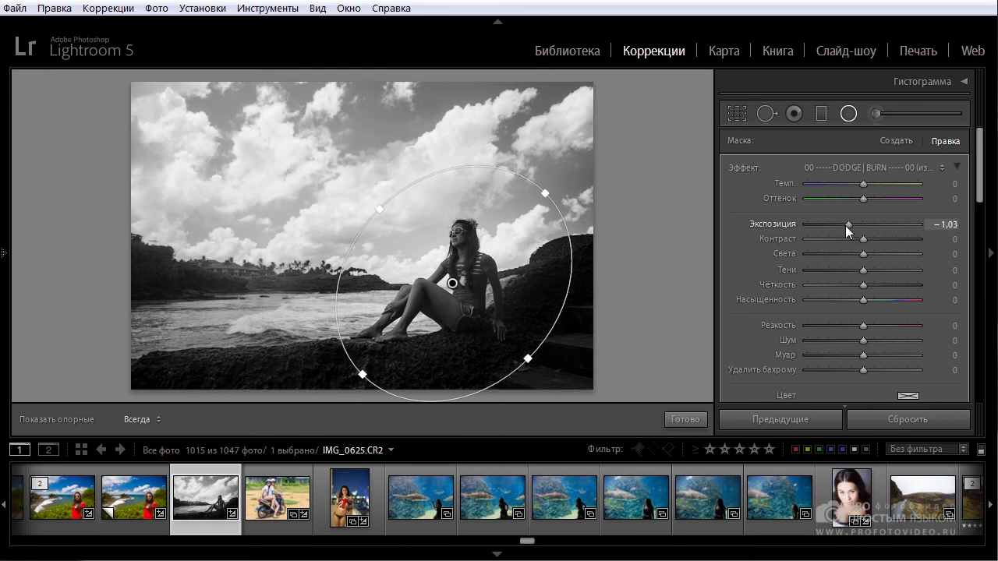
drag(845, 225, 847, 226)
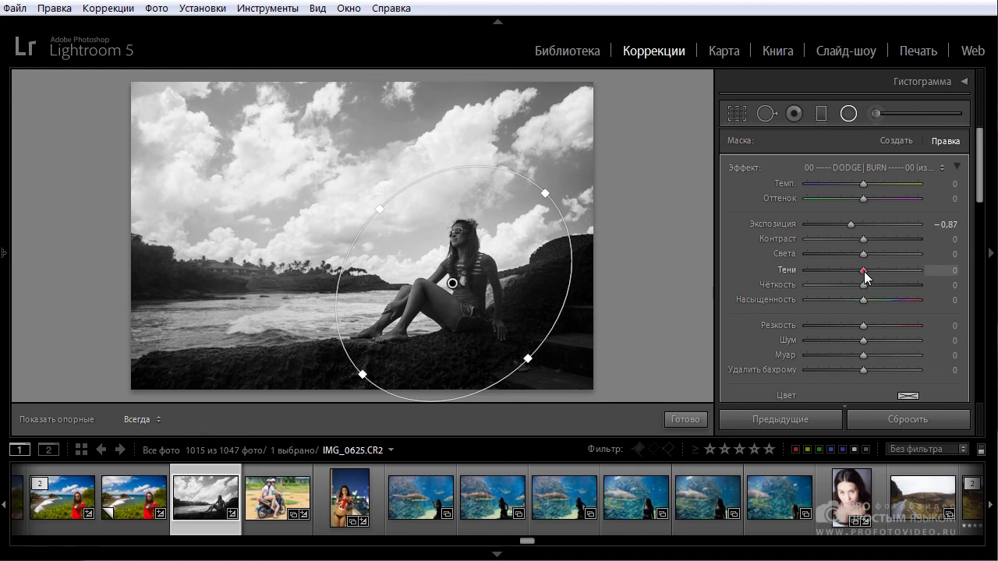
mouse_move(864, 270)
mouse_down()
mouse_move(908, 278)
mouse_move(872, 283)
mouse_up()
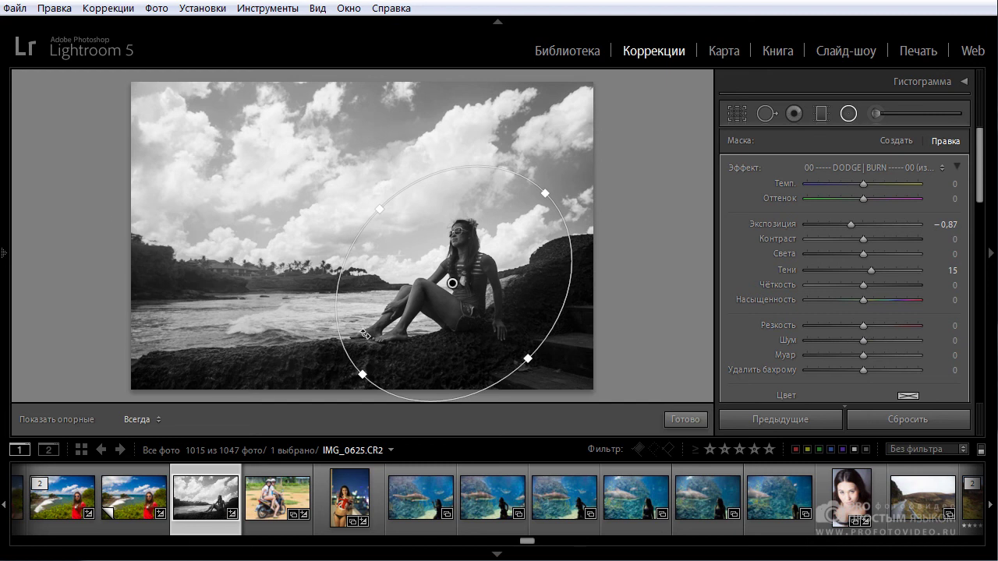
drag(865, 285, 874, 287)
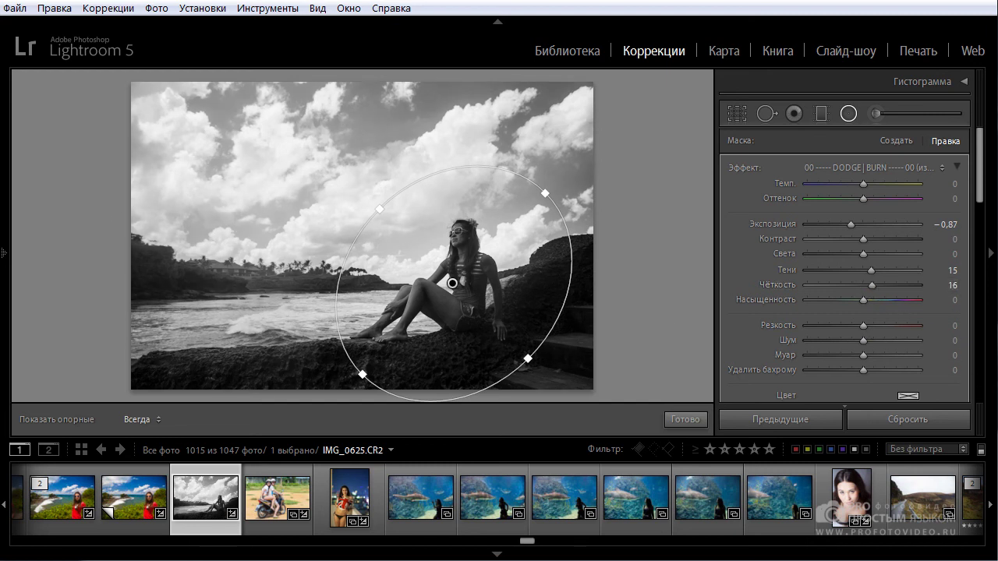
click(678, 419)
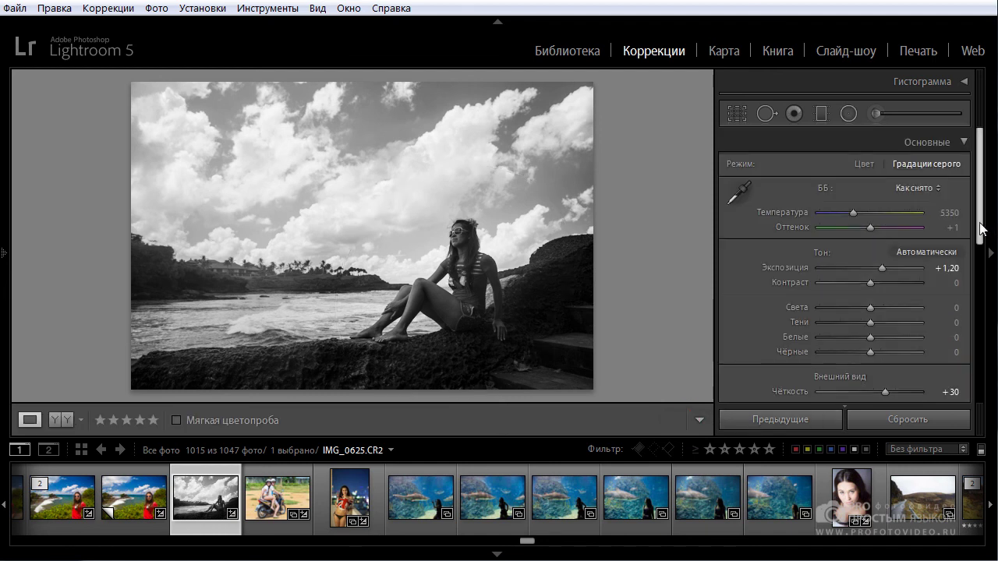
- Enlarge the seaside photo to fill the view and set orange to +40 in its black-and-white mix
scroll(912, 187, down, 5)
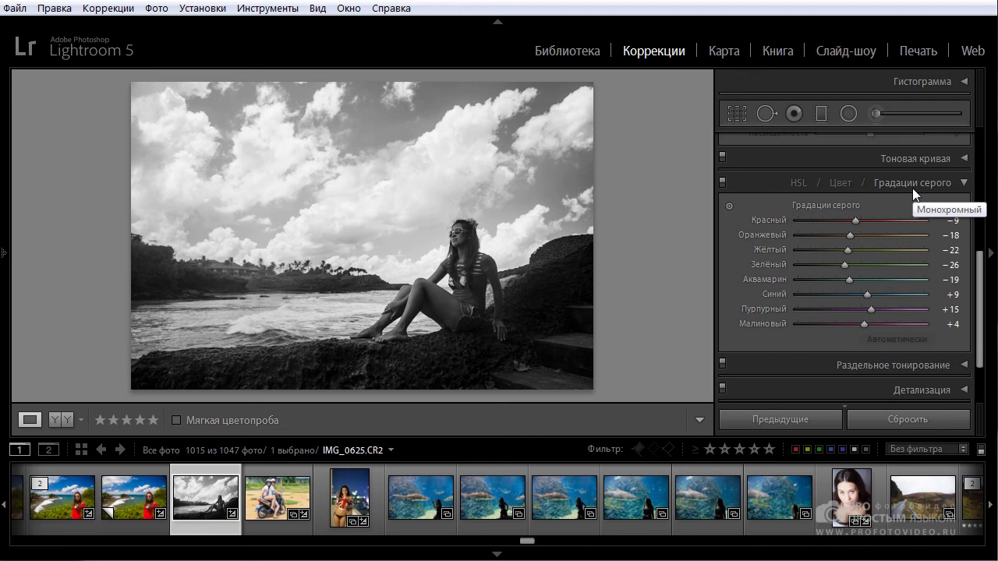
click(4, 254)
click(178, 79)
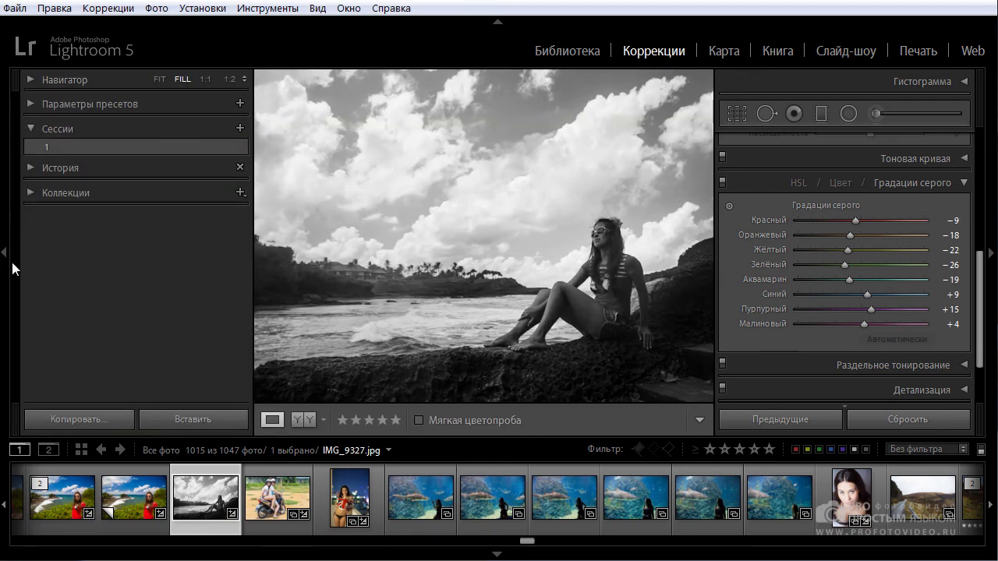
click(4, 254)
mouse_move(553, 307)
mouse_down()
mouse_move(552, 241)
mouse_move(534, 270)
mouse_move(539, 298)
mouse_up()
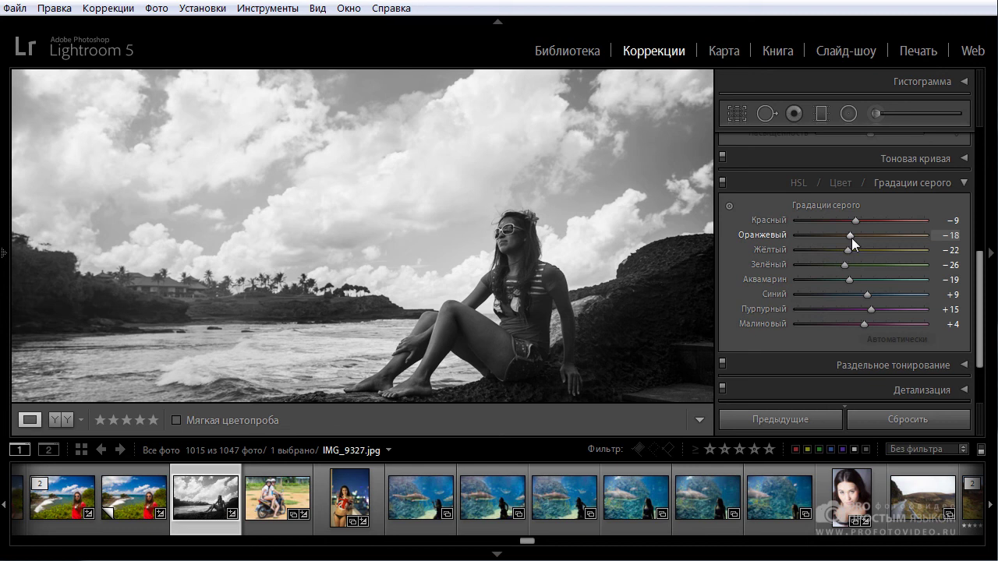
drag(850, 235, 886, 238)
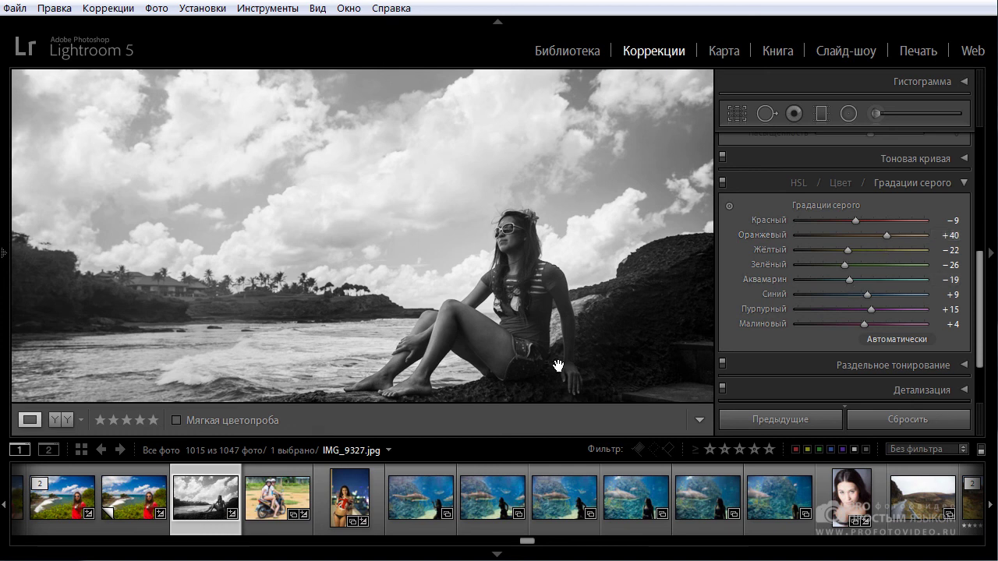
- Darken the sky in the black-and-white mix by setting blue to -79 and aqua to -84, trying blue at -100 first
drag(441, 142, 442, 198)
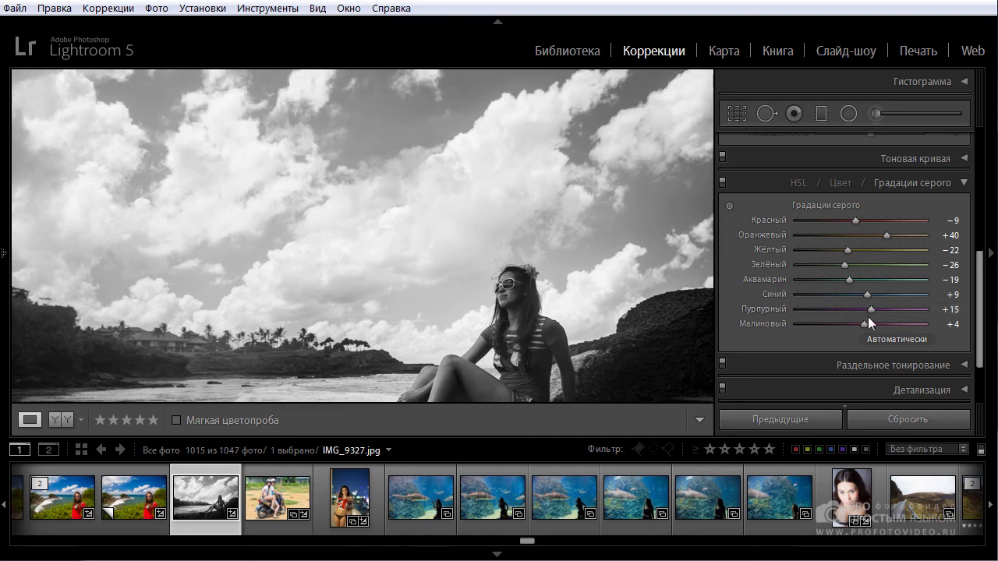
drag(867, 295, 794, 296)
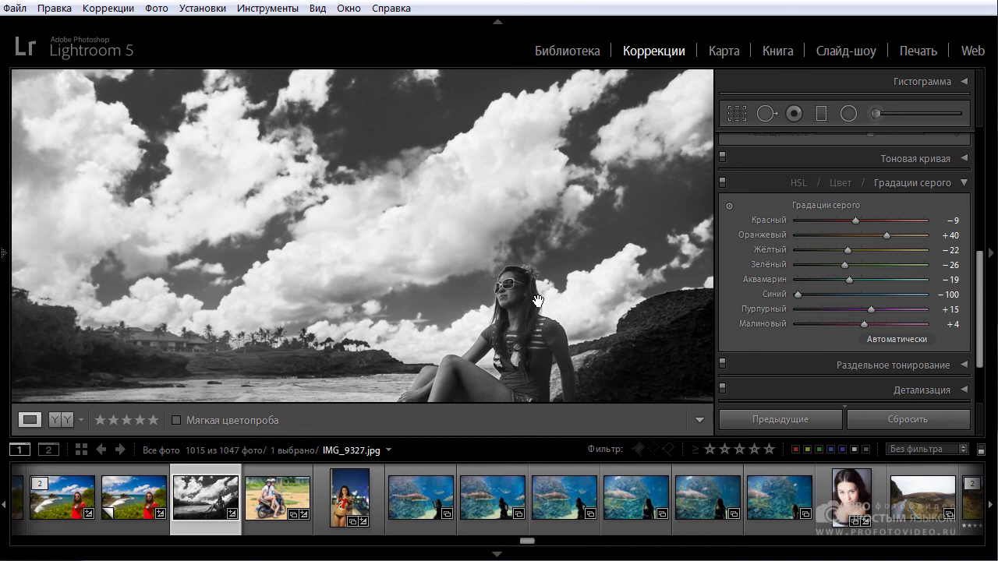
drag(795, 293, 812, 296)
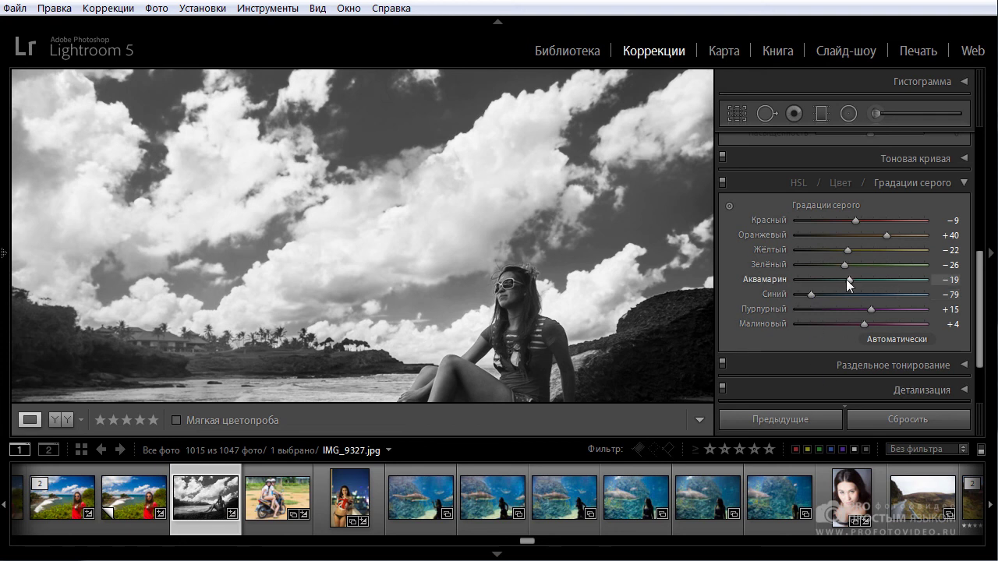
drag(845, 279, 804, 278)
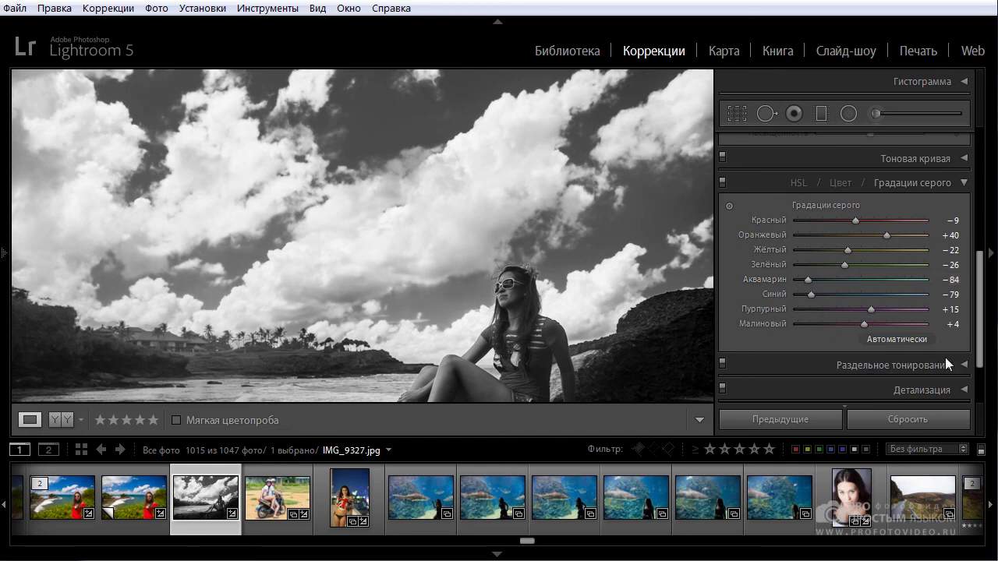
- Set yellow to +9 and green to +18 in the black-and-white mix, trying green at +56 first
mouse_move(978, 335)
mouse_down()
mouse_move(981, 366)
mouse_move(981, 343)
mouse_up()
drag(555, 326, 558, 261)
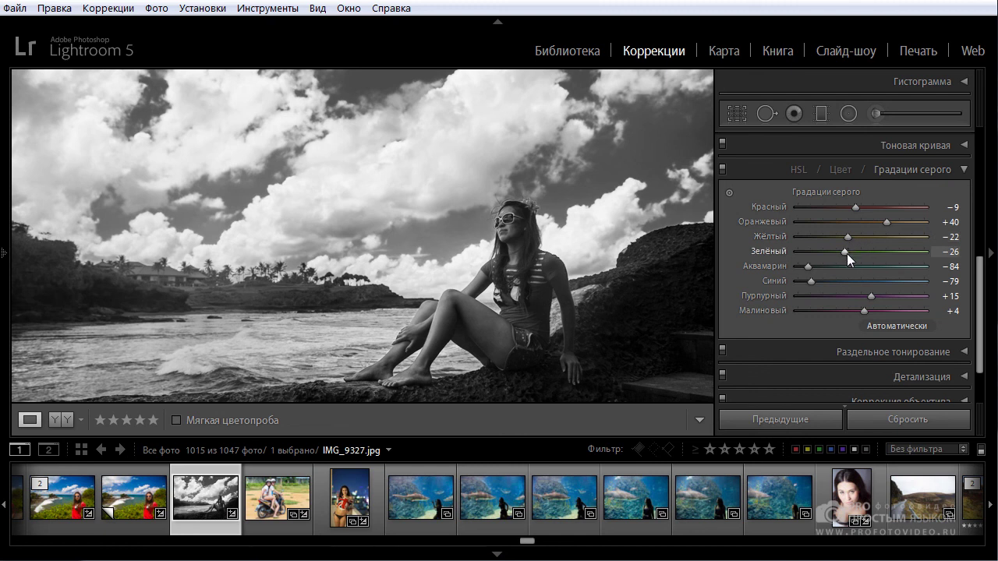
drag(837, 241, 867, 246)
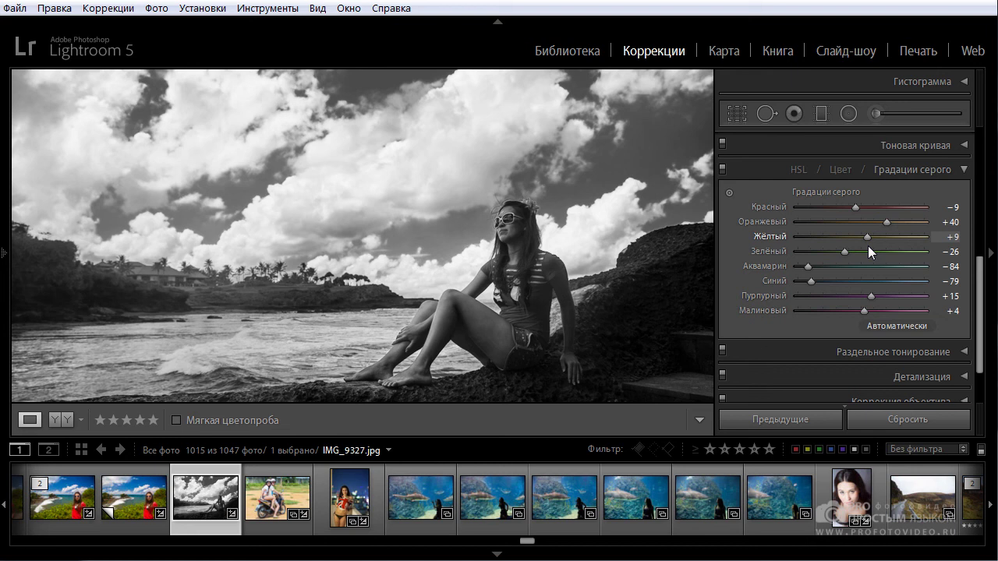
drag(843, 254, 896, 260)
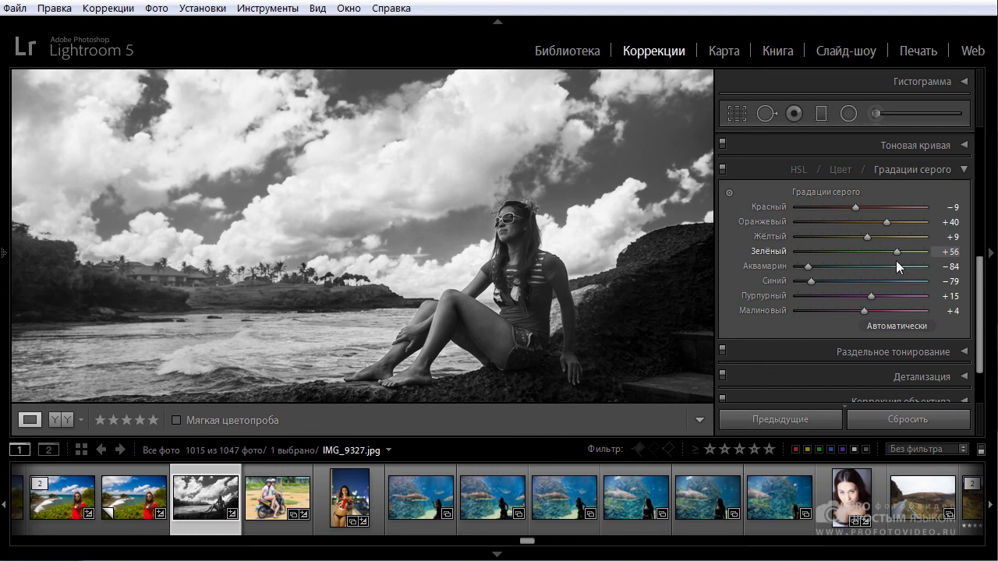
drag(895, 261, 872, 262)
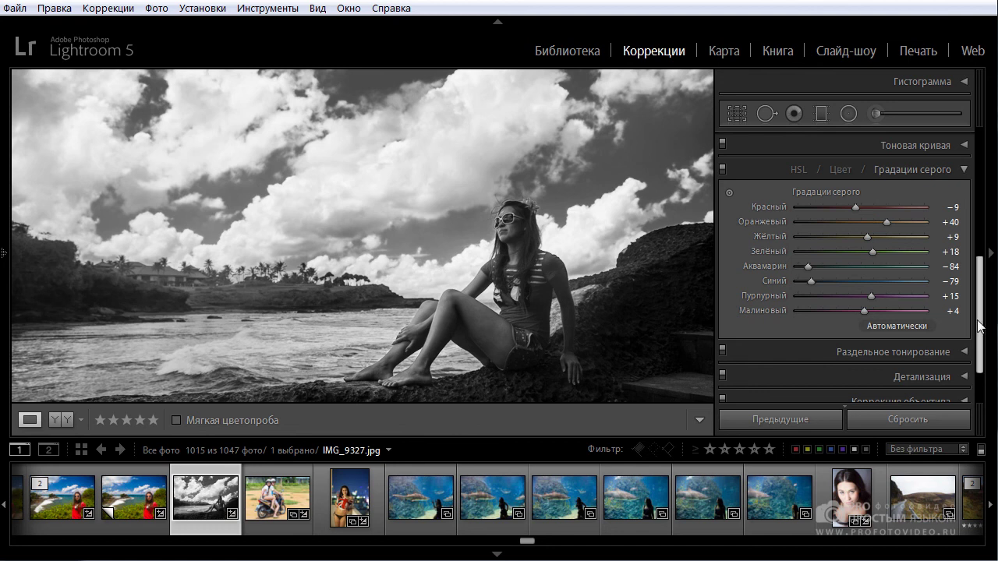
- Save the current black-and-white version of the seaside photo as a snapshot named 2
click(4, 256)
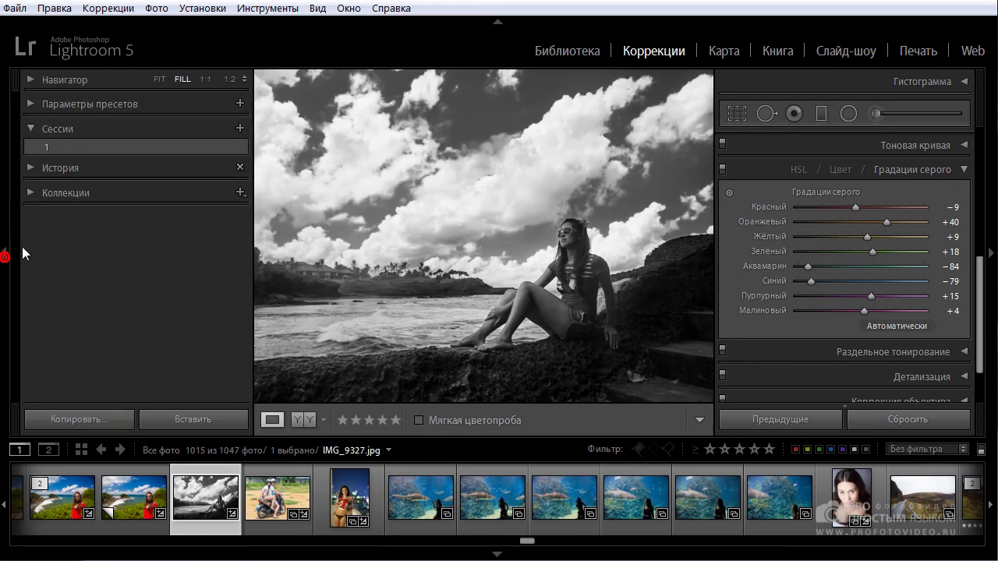
click(240, 128)
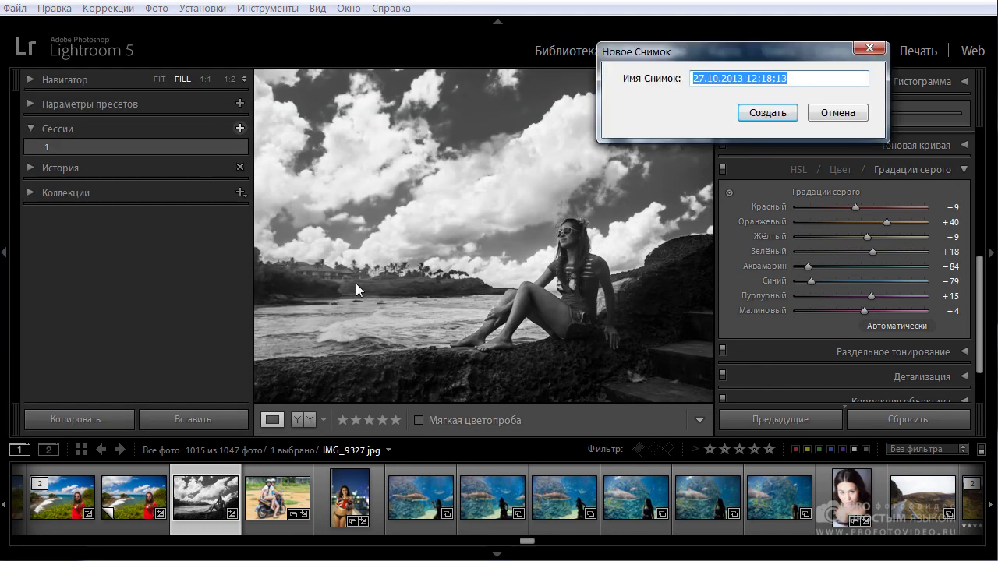
text(2)
key(Return)
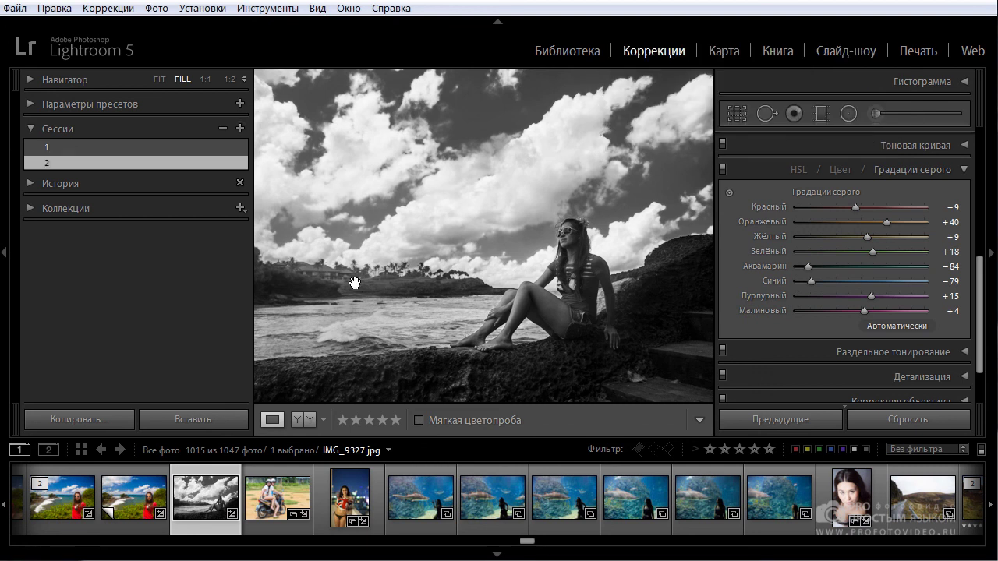
- Fit the whole photo in view and compare snapshot 1 with snapshot 2, ending on snapshot 2
click(160, 80)
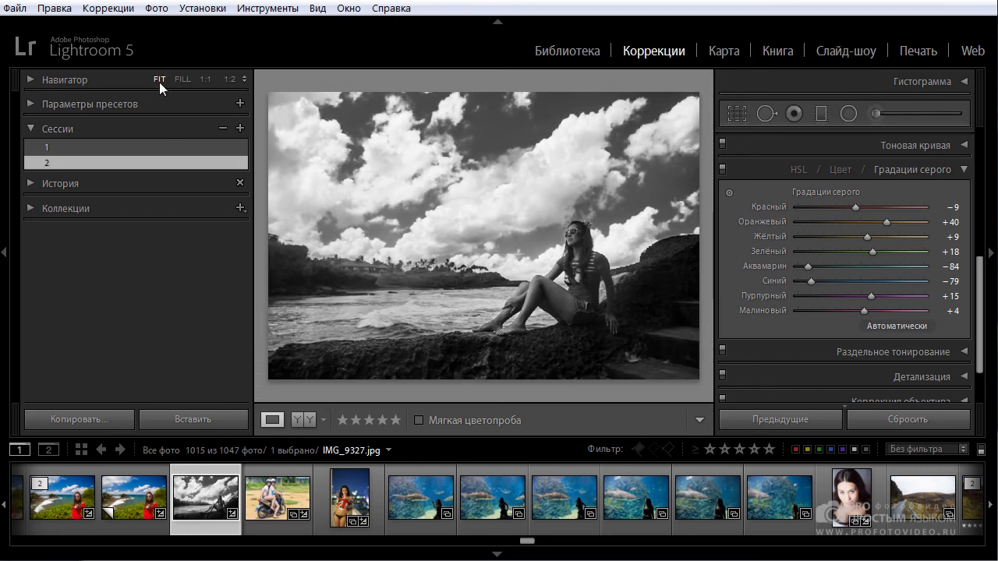
click(62, 149)
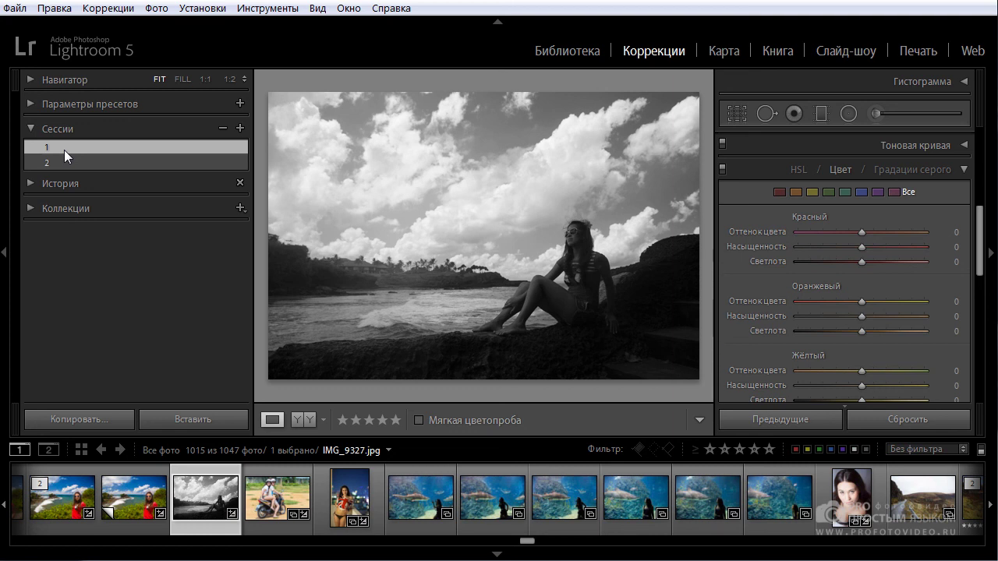
click(64, 163)
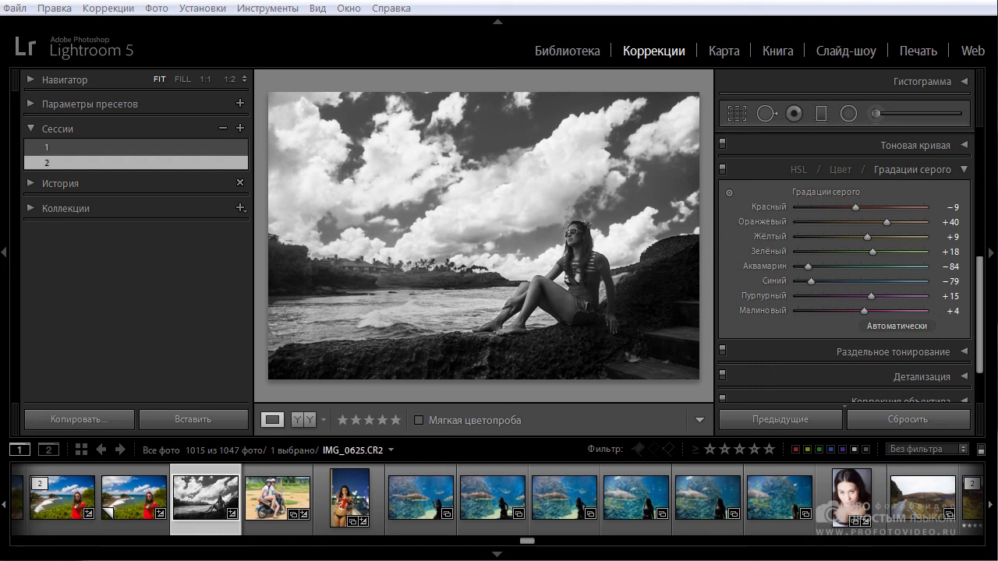
- Open the split toning settings and tint the highlights with hue 66 and saturation 19
click(966, 170)
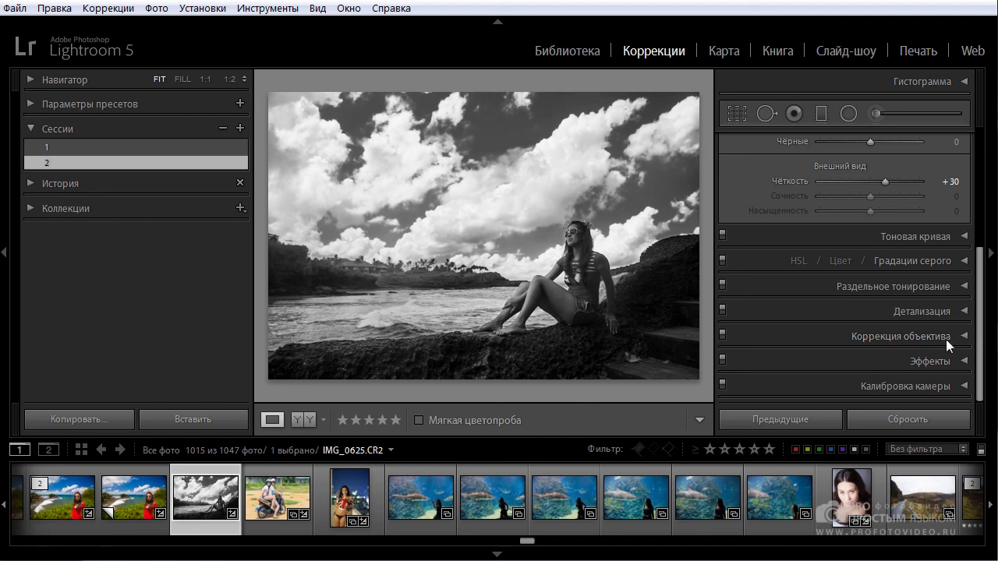
click(953, 289)
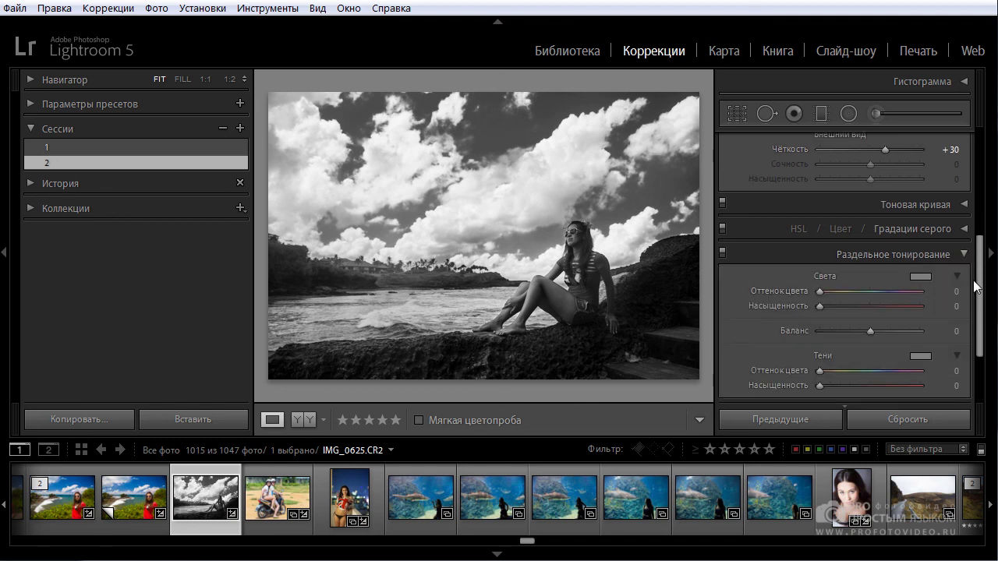
drag(980, 265, 981, 283)
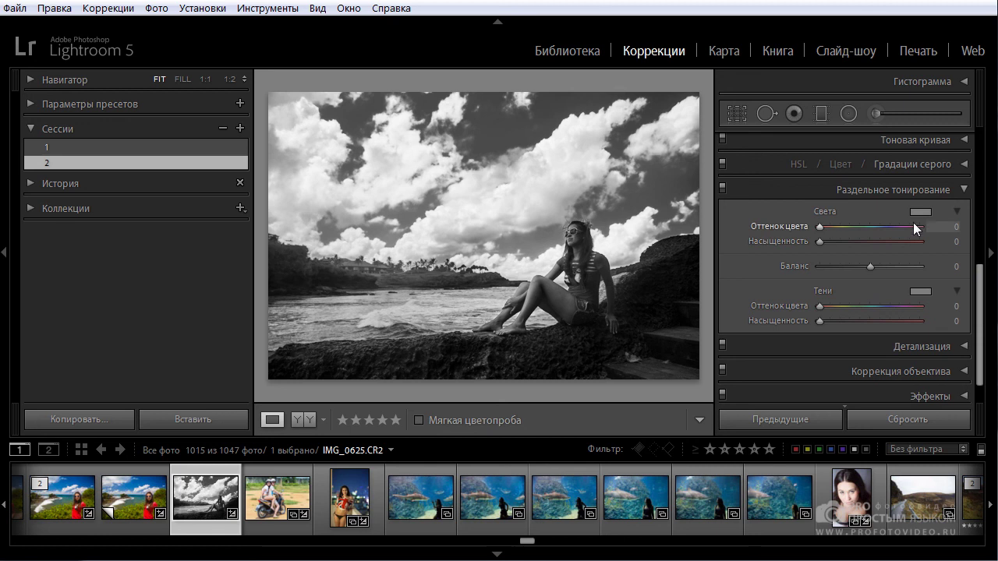
click(918, 212)
drag(627, 230, 654, 269)
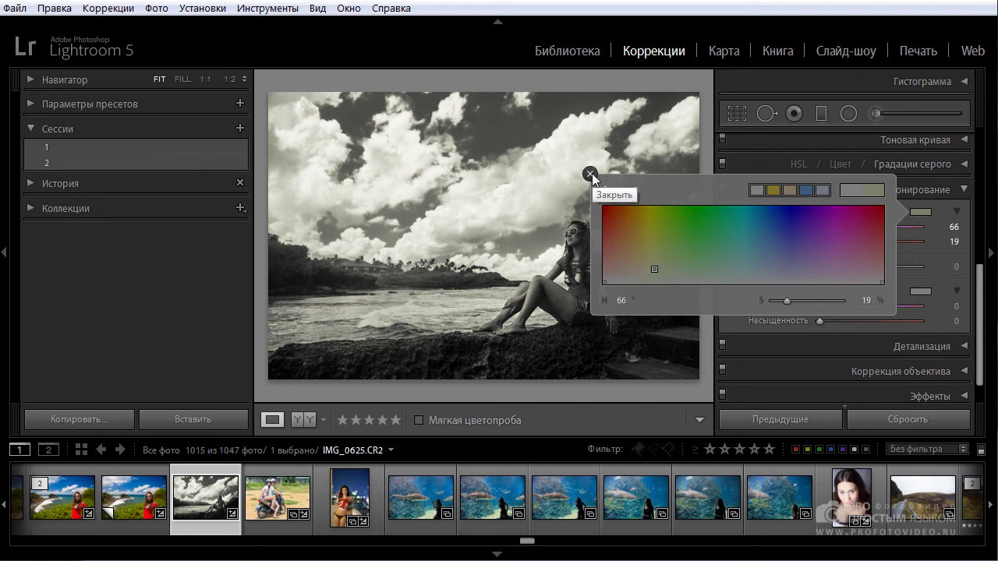
click(590, 173)
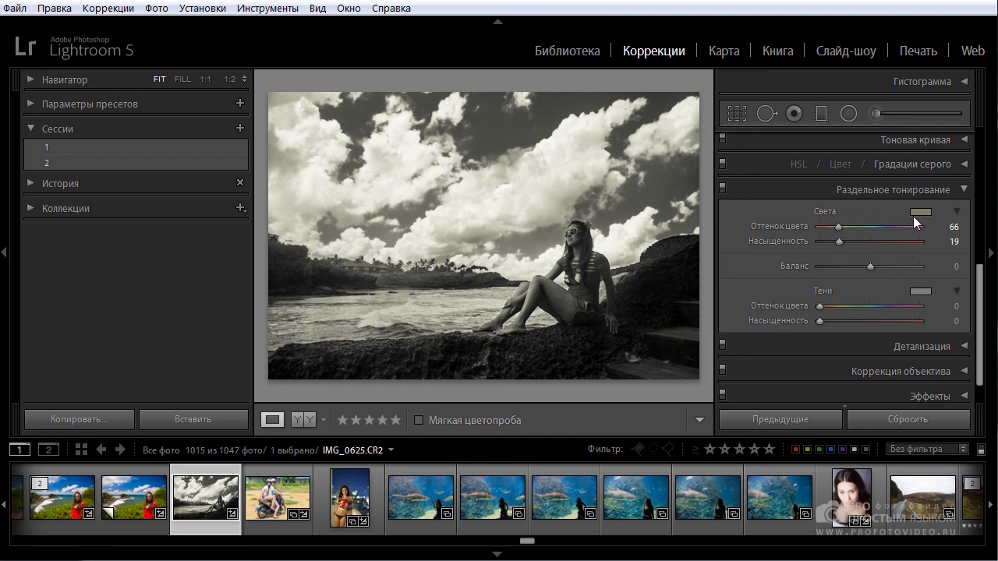
- Change the split-toning highlight color to a blue with hue 223 and saturation 89, and set the balance to -86
click(919, 212)
click(770, 255)
drag(774, 247, 777, 214)
key(Escape)
drag(870, 267, 827, 269)
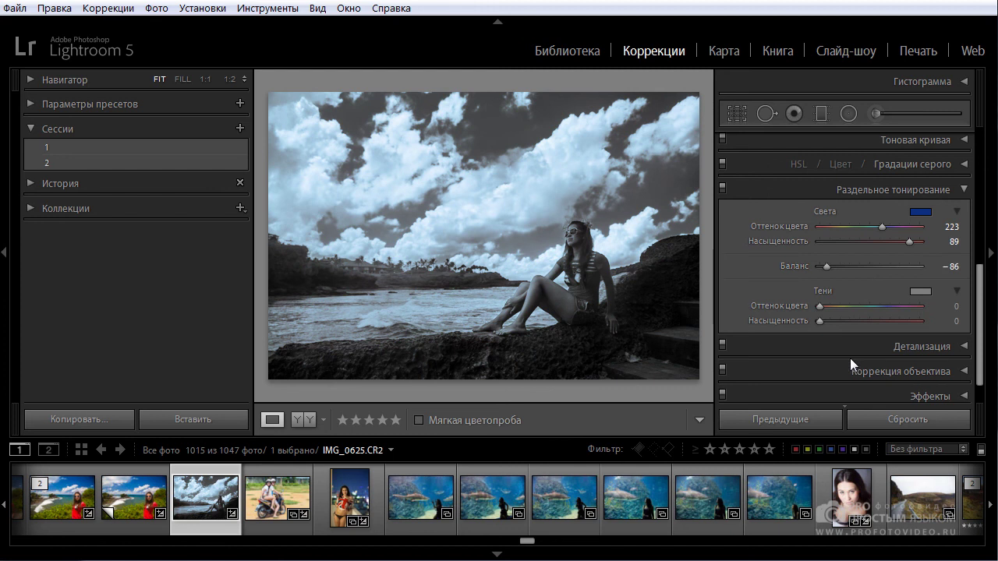